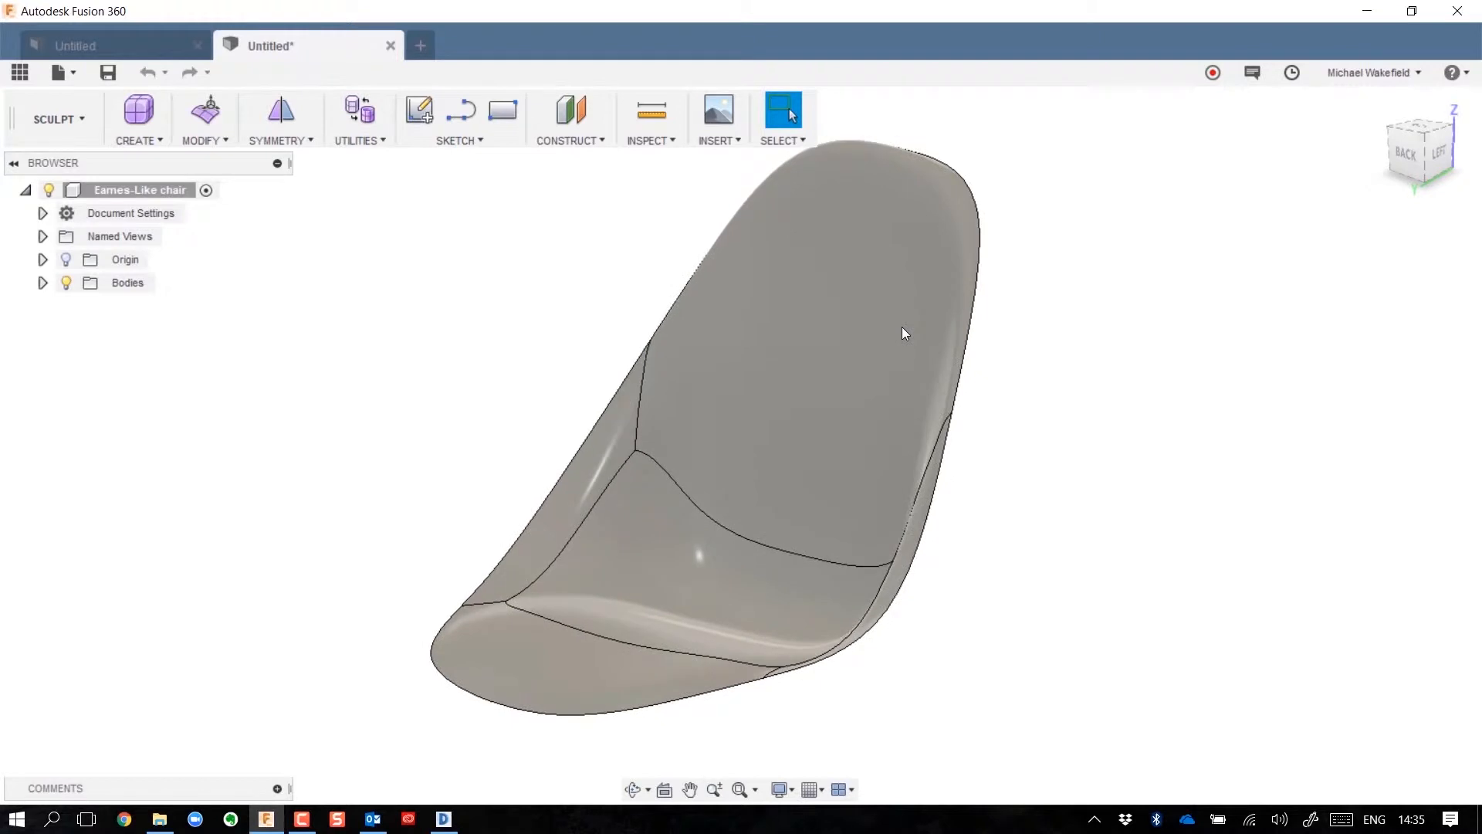
Export the chair design to the local chair training folder as a SAT file named eames_like_chair.
{"action": "left_click", "coordinate": [62, 72]}
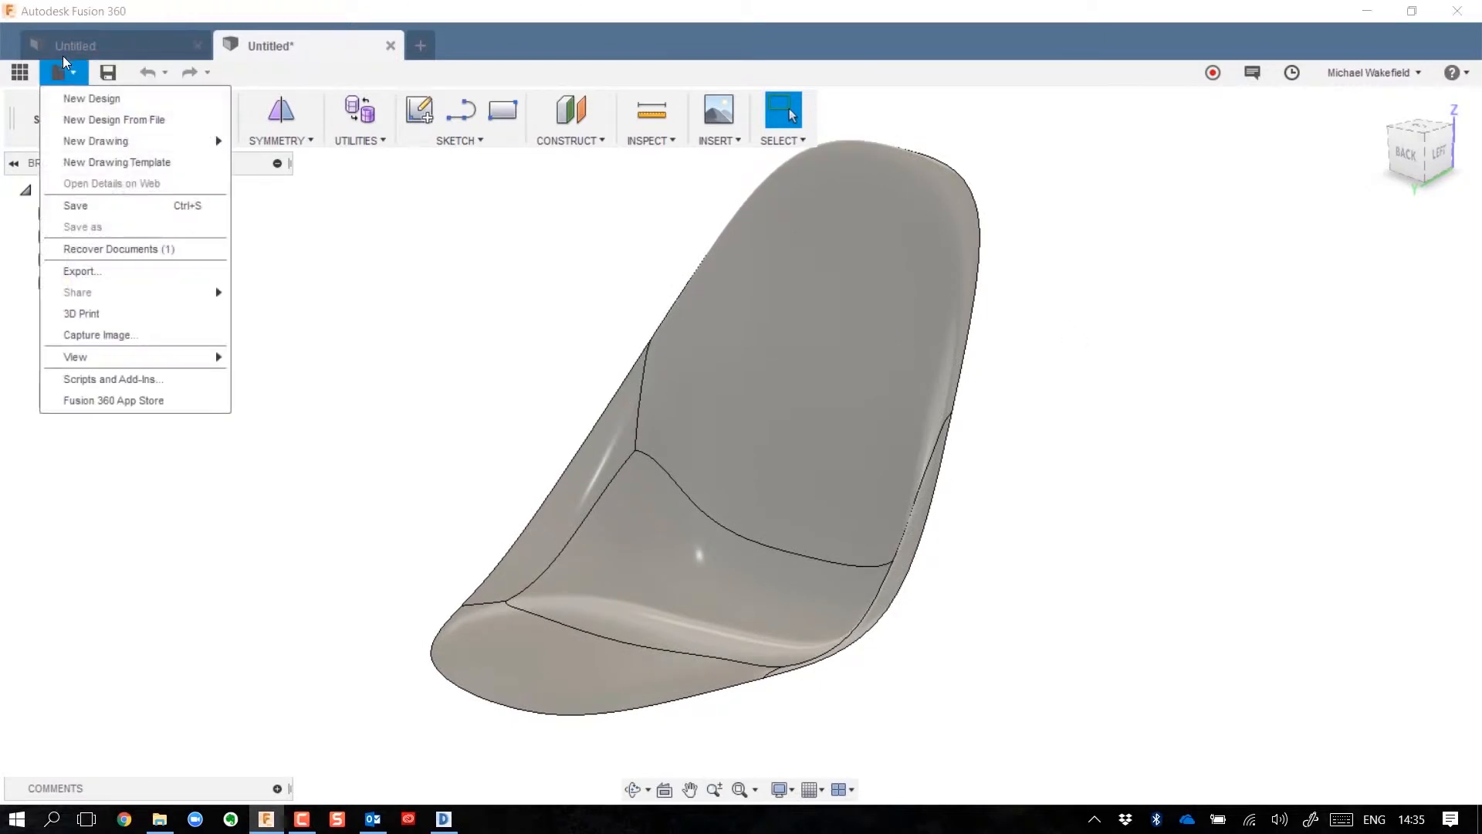
{"action": "left_click", "coordinate": [110, 269]}
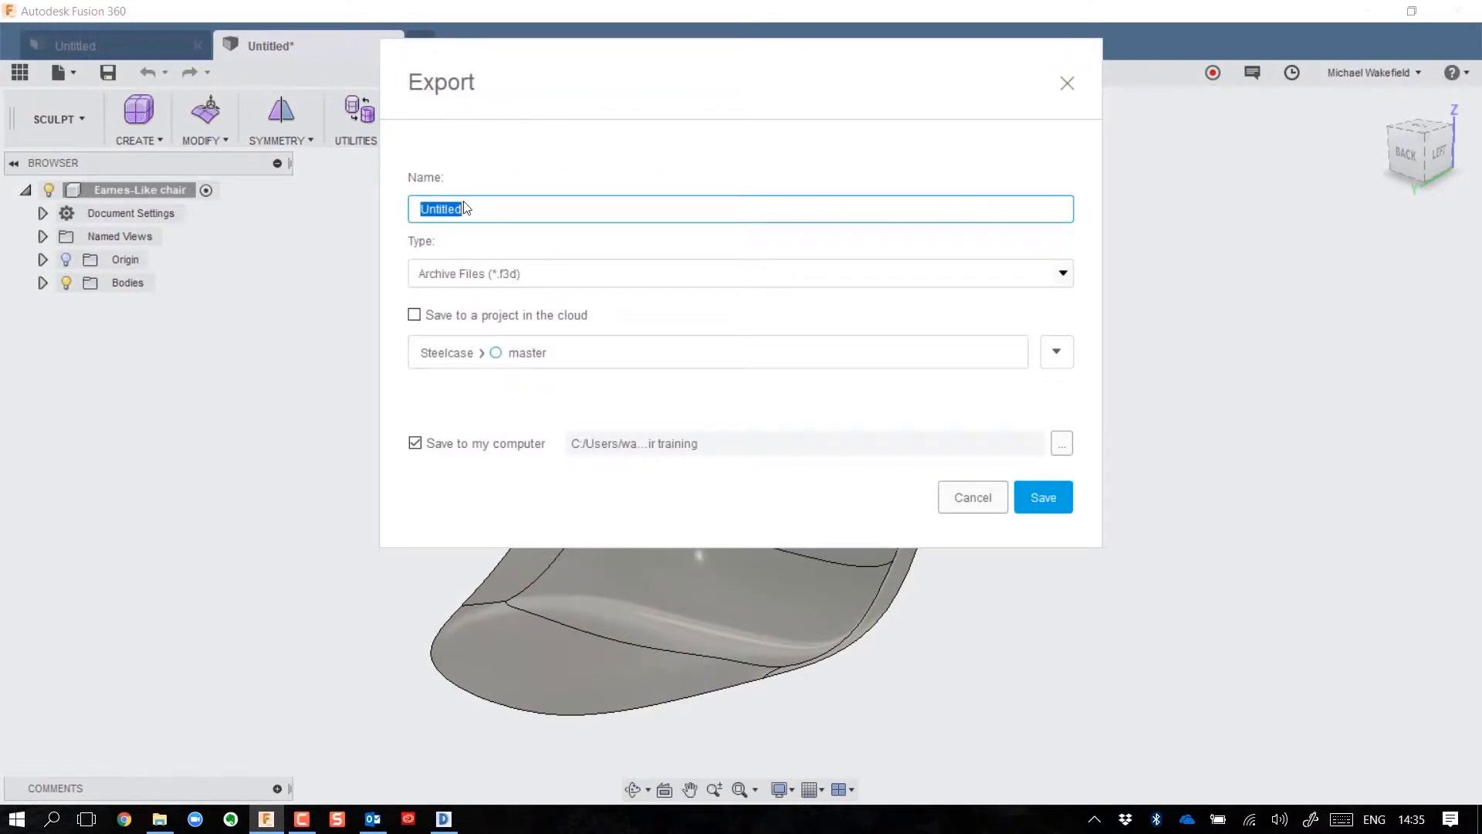
{"action": "type", "text": "eas"}
{"action": "key", "text": "BackSpace"}
{"action": "type", "text": "mes_like_chair"}
{"action": "left_click", "coordinate": [506, 283]}
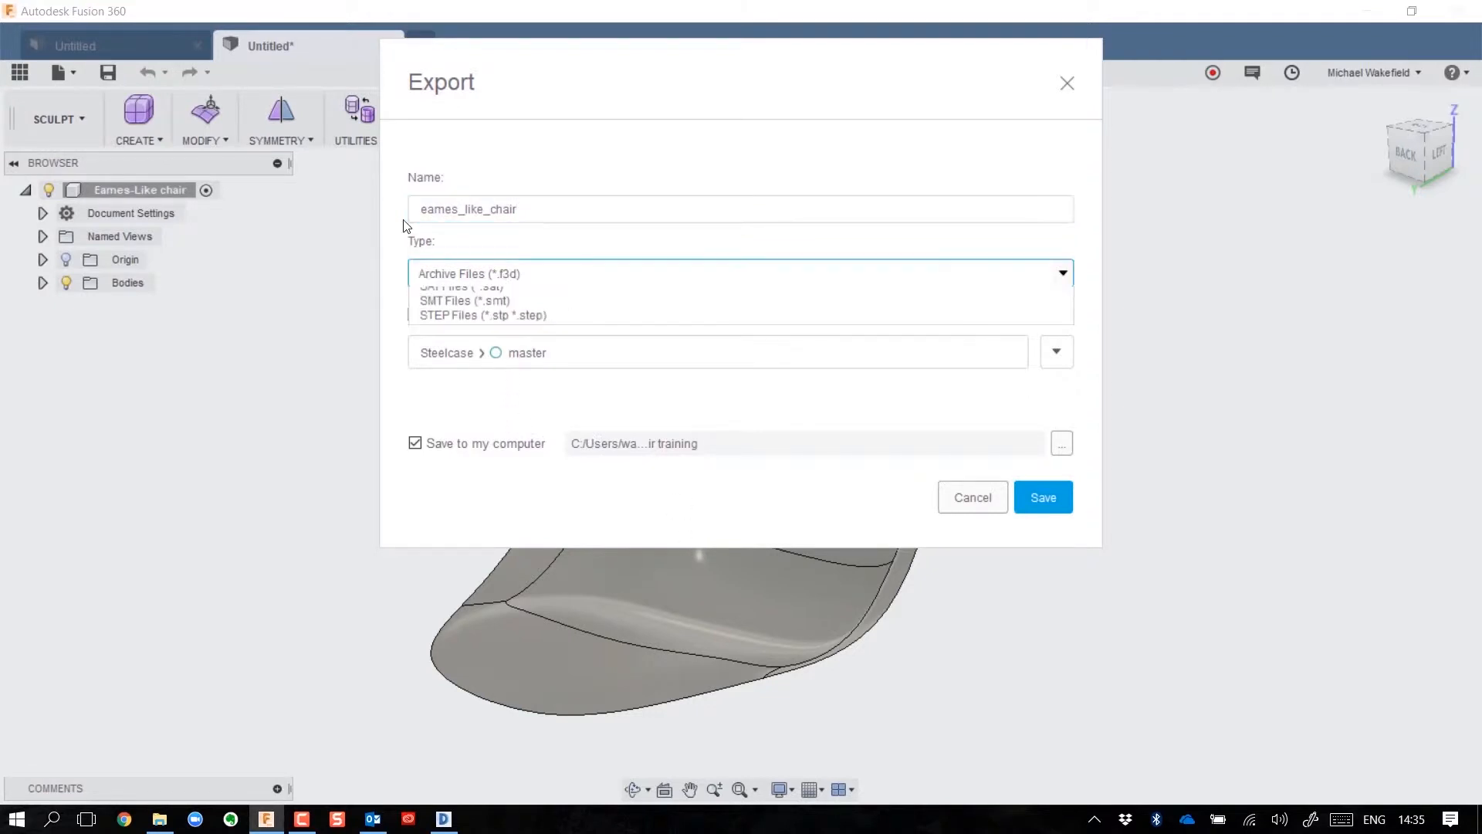
{"action": "left_click", "coordinate": [476, 330]}
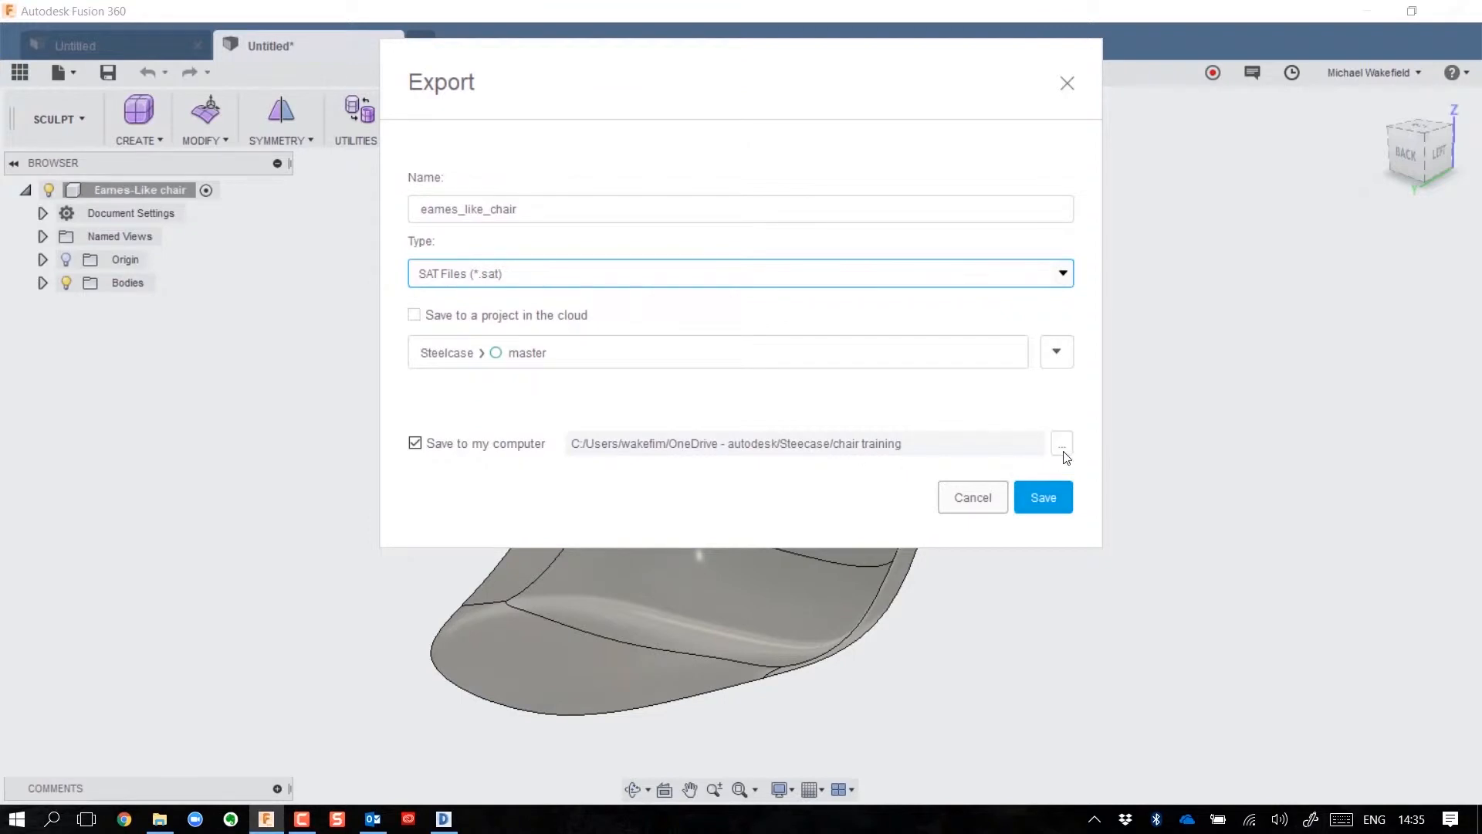
{"action": "left_click", "coordinate": [1045, 498]}
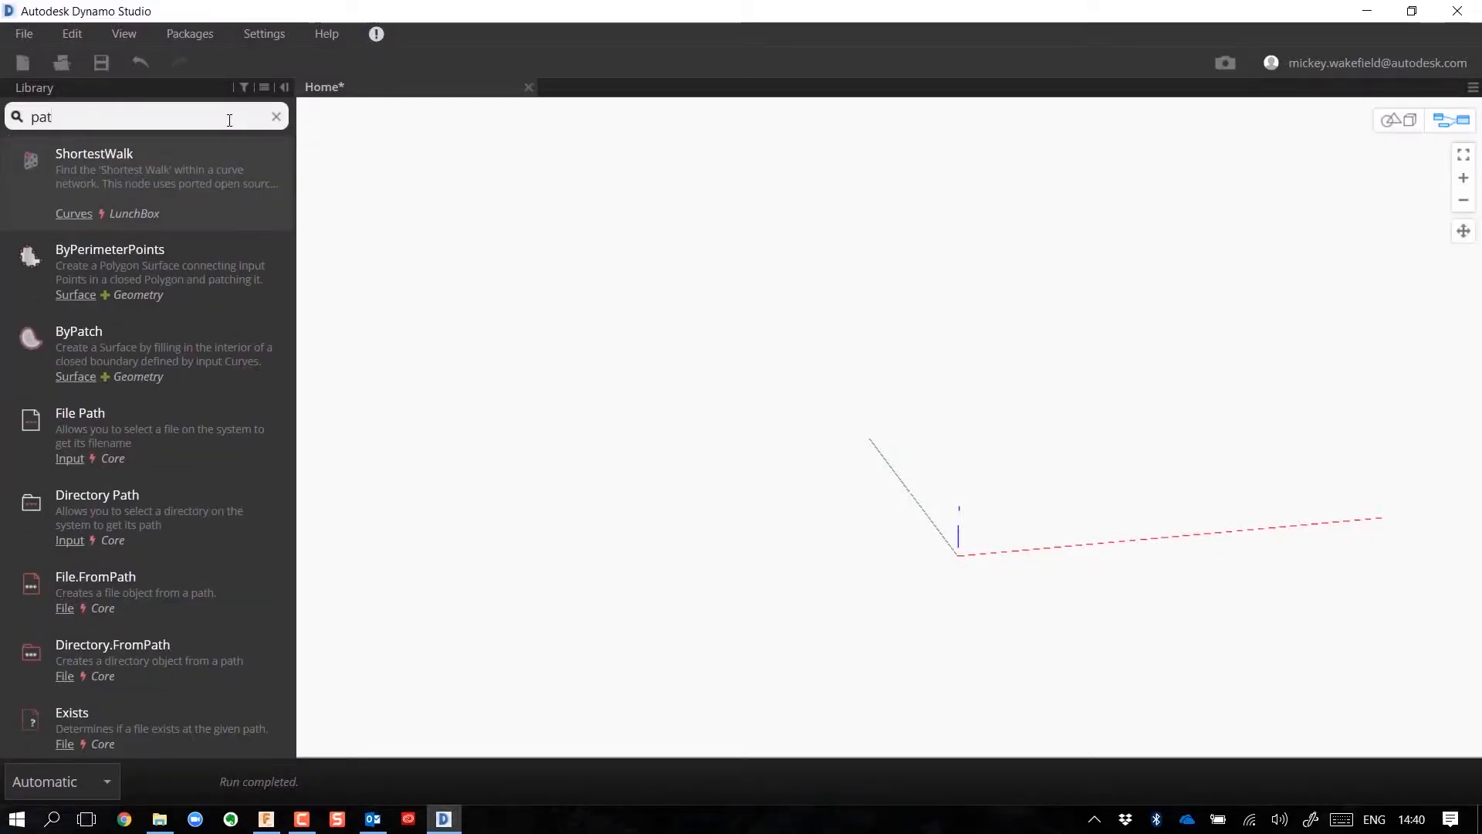
In Dynamo Studio, add a File Path node in the graph's upper-left area and load Eames-Like chair.sat into it.
{"action": "type", "text": "h"}
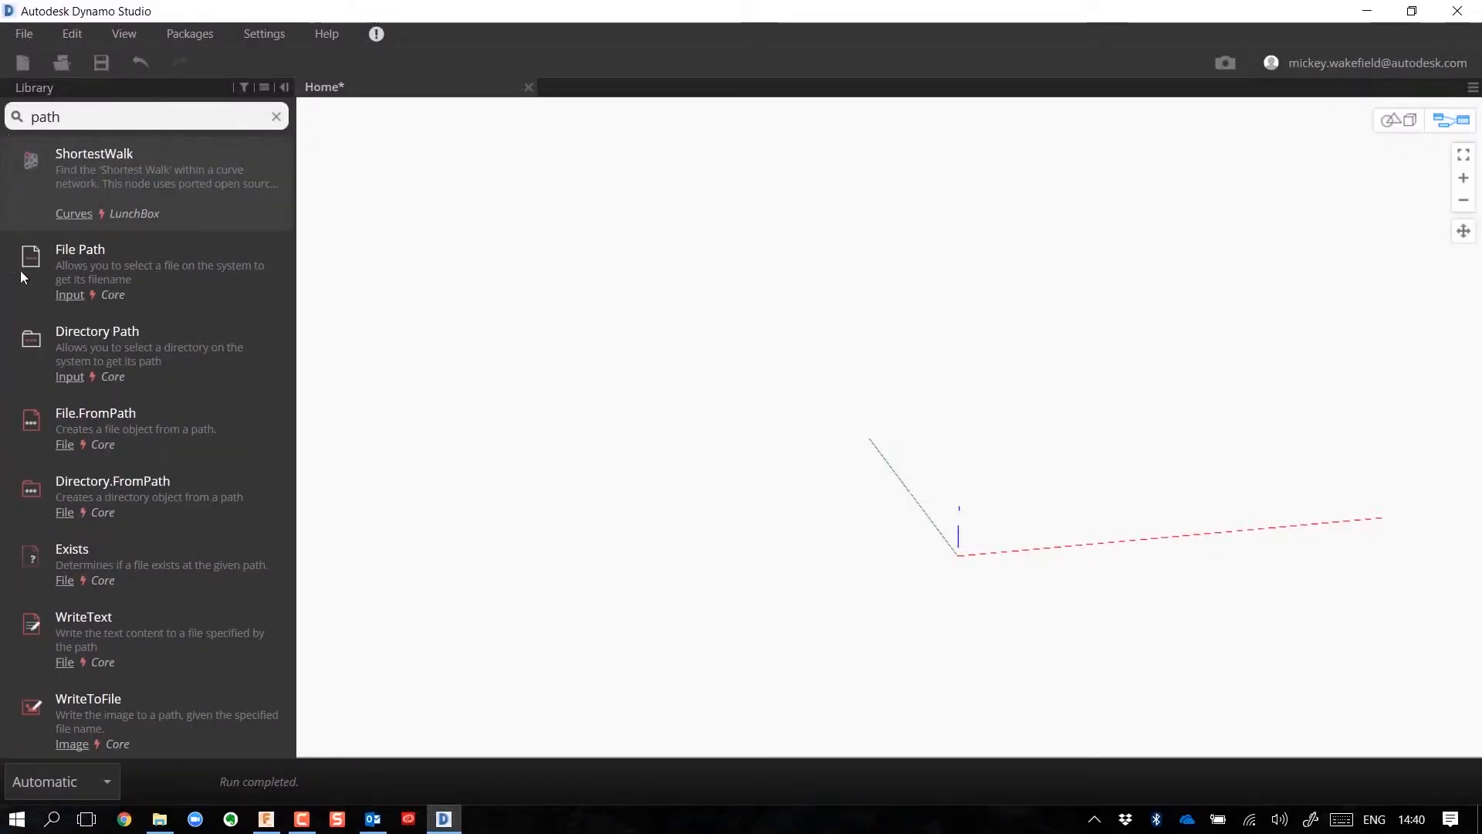
{"action": "left_click", "coordinate": [69, 257]}
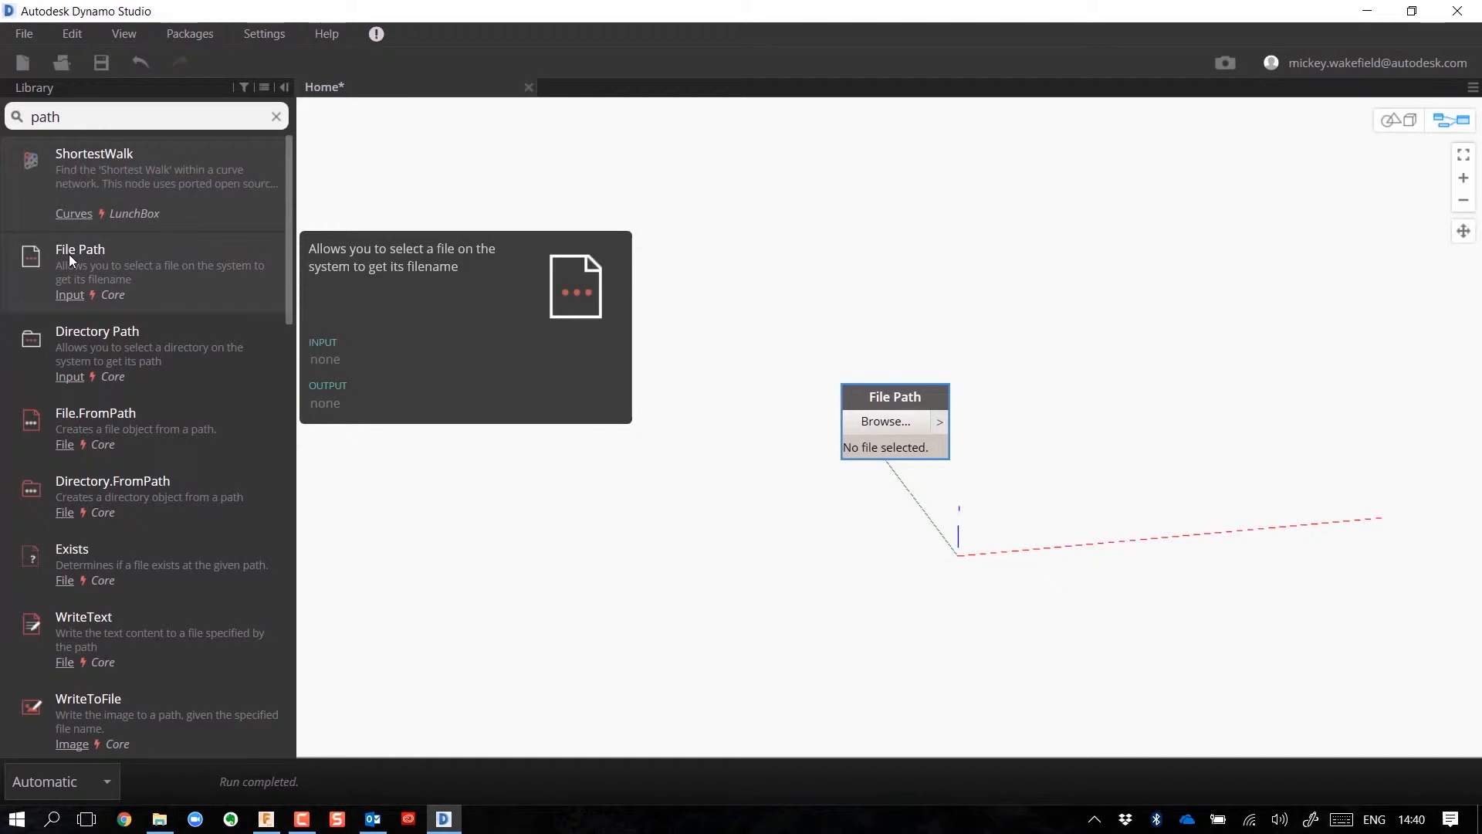
{"action": "left_click_drag", "start_coordinate": [886, 402], "coordinate": [427, 162]}
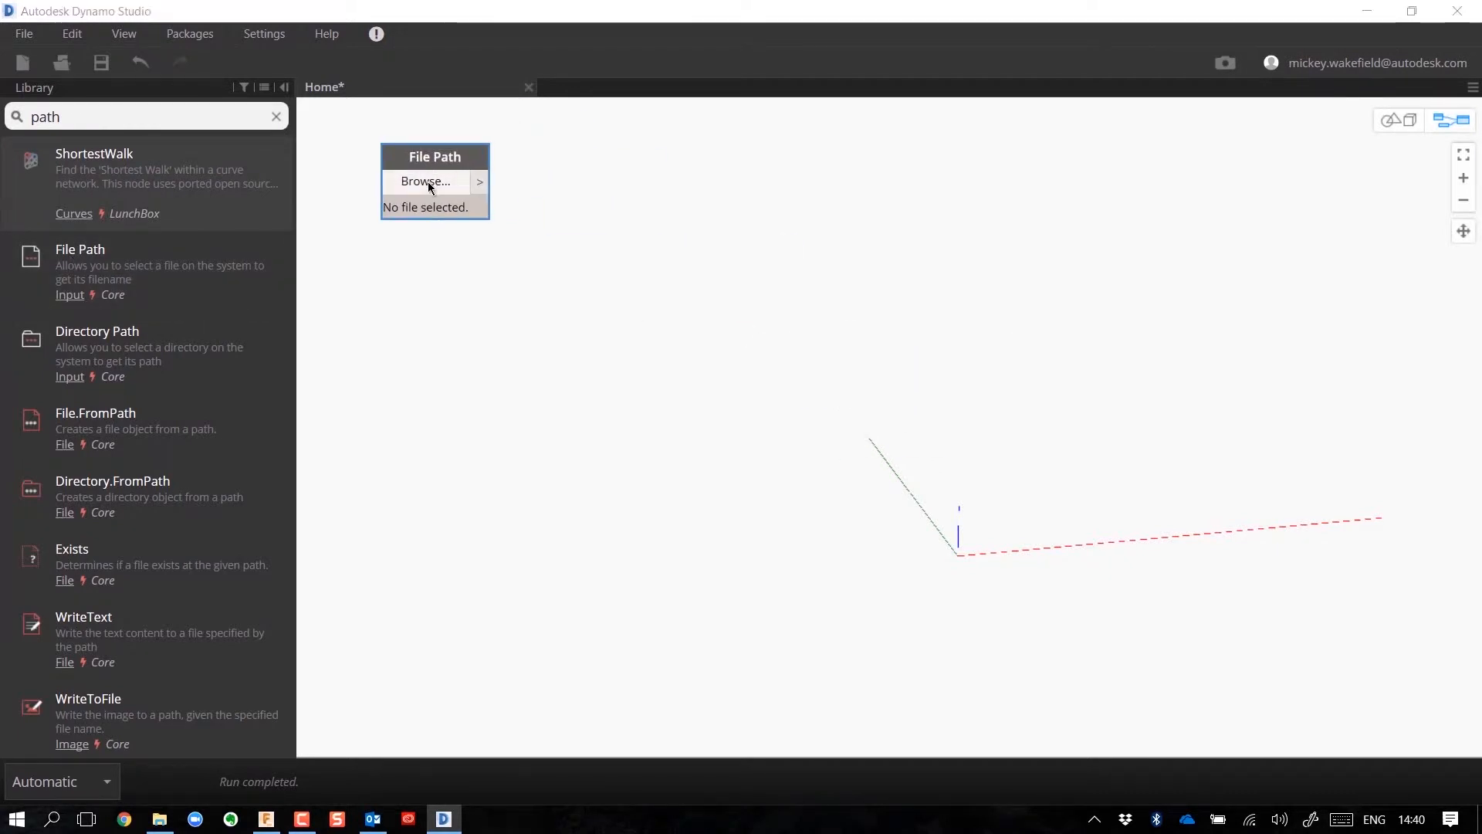
{"action": "left_click", "coordinate": [426, 183]}
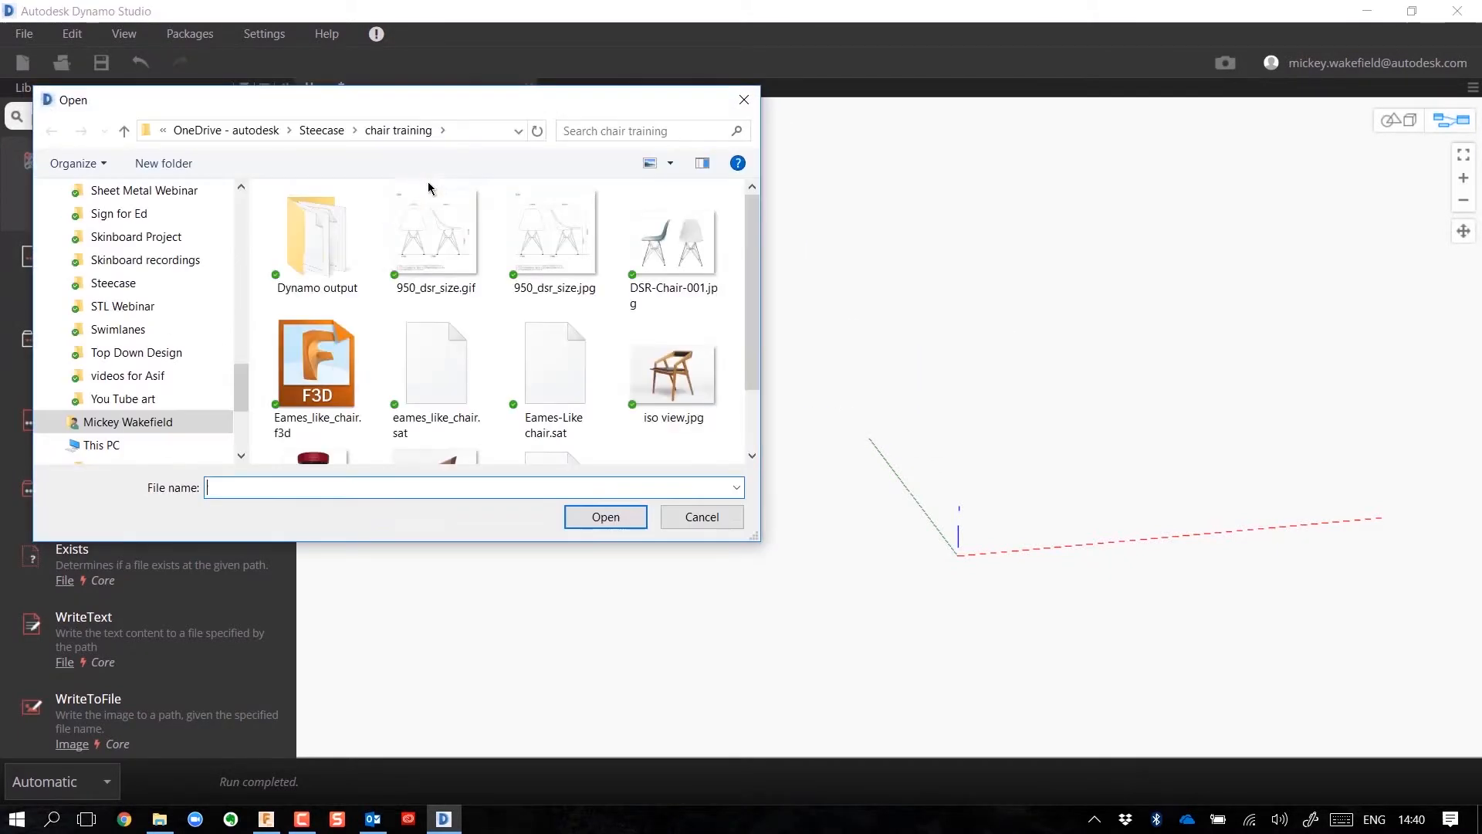
{"action": "double_click", "coordinate": [576, 381]}
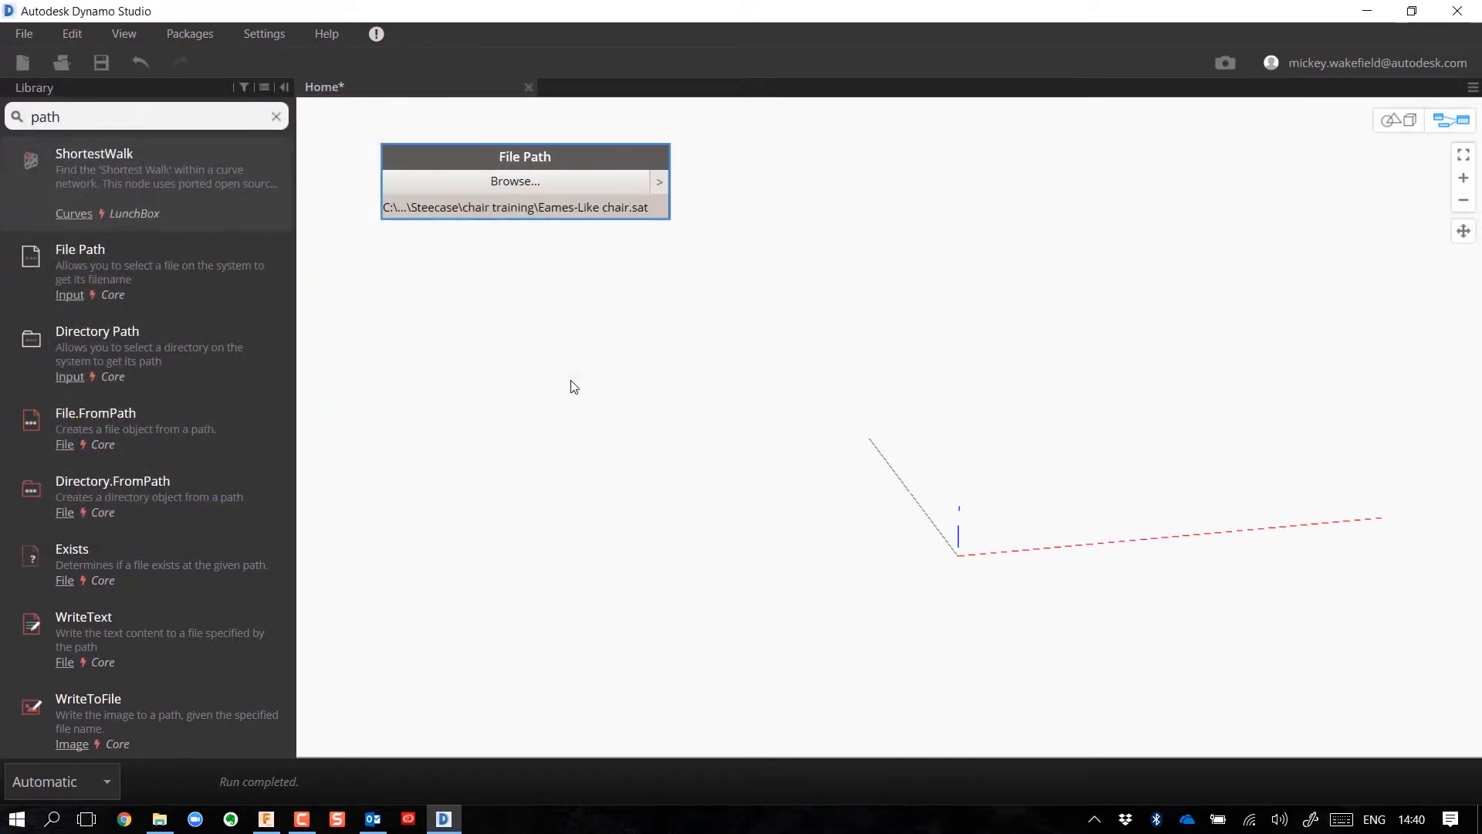
Add a Geometry.ImportFromSAT (file) node beside the File Path node and connect the path output to its file input.
{"action": "double_click", "coordinate": [75, 116]}
{"action": "type", "text": "im"}
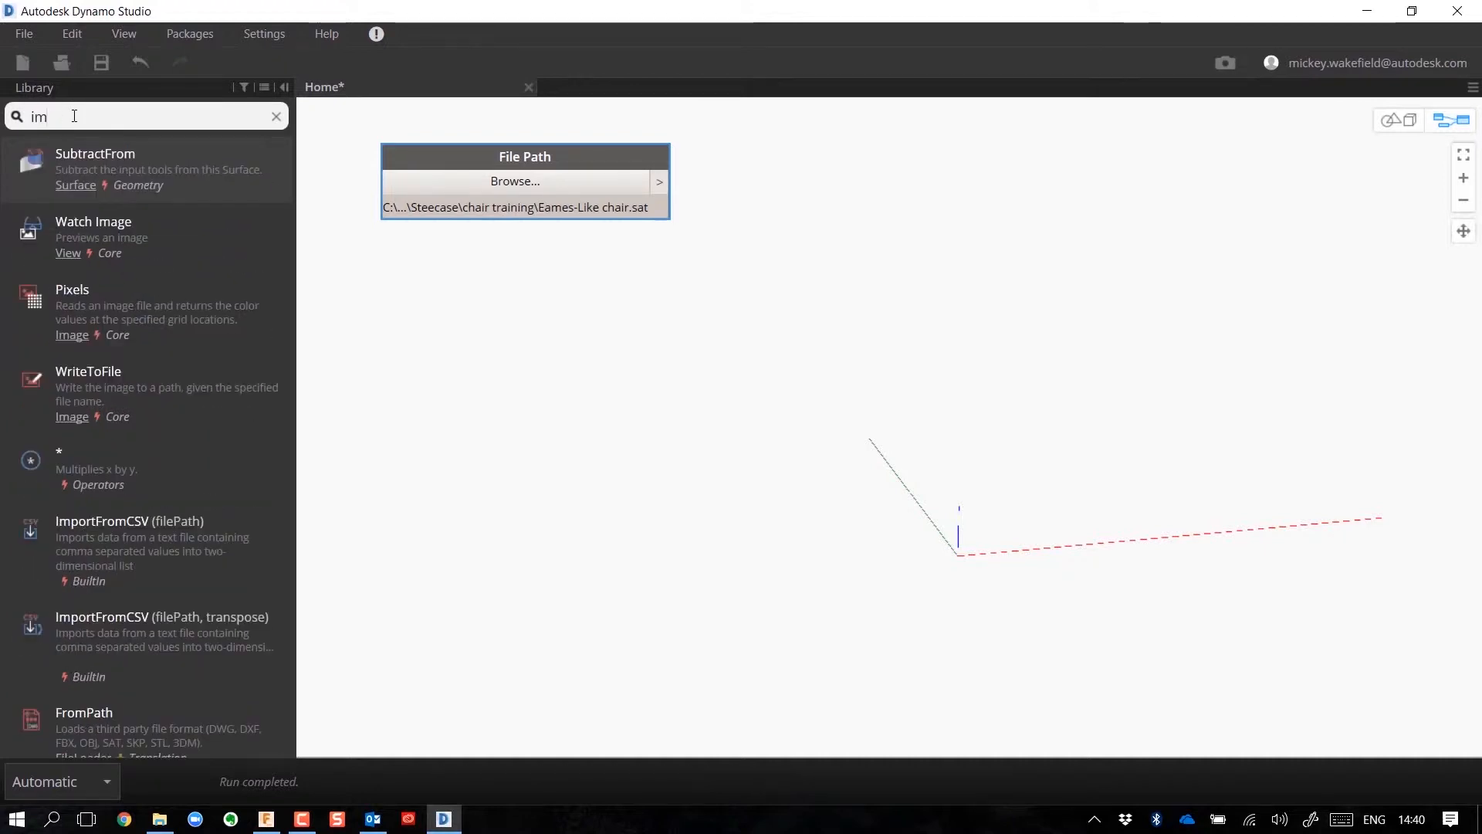
{"action": "type", "text": "portfrom"}
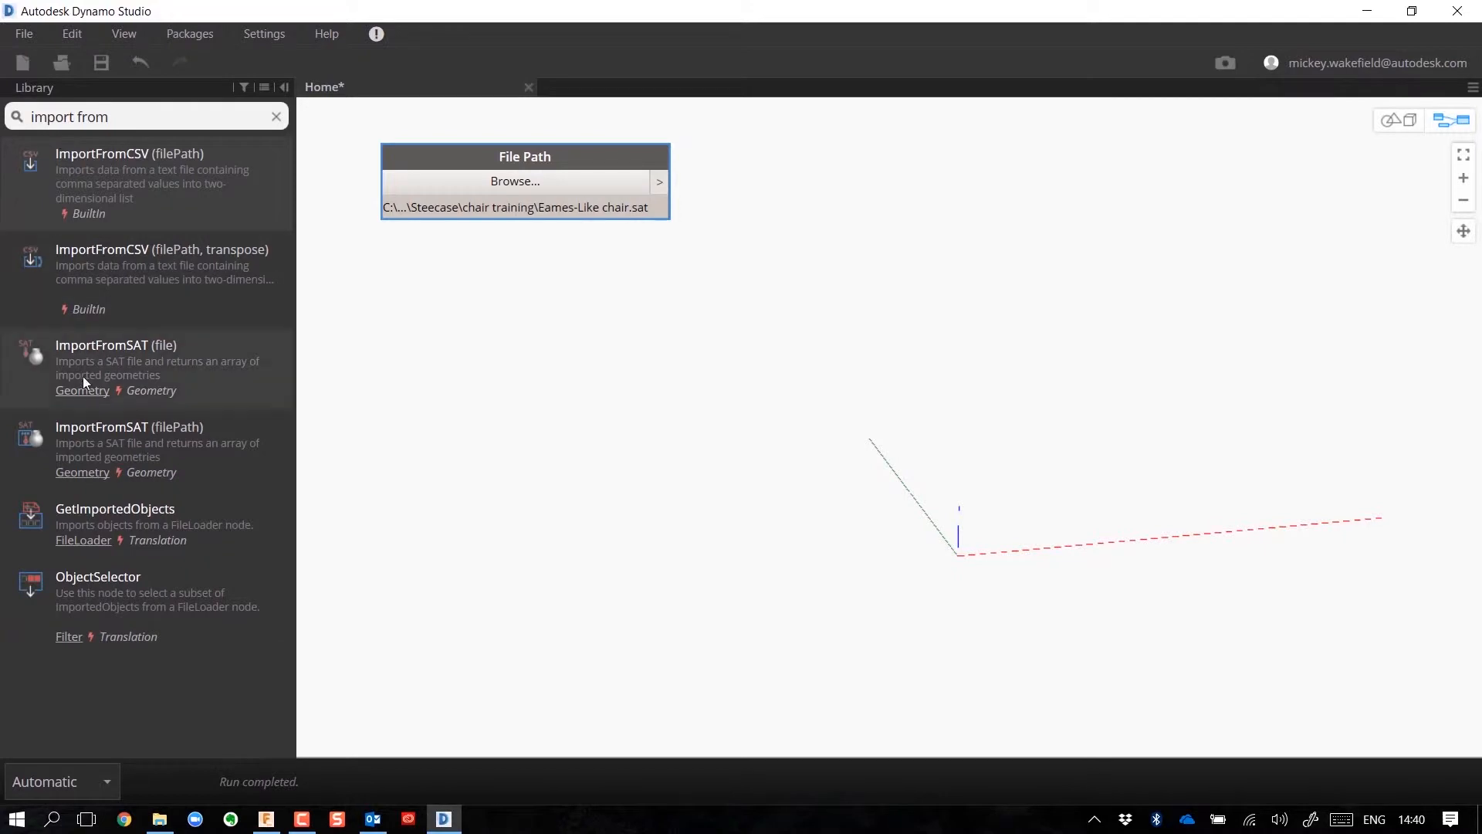
{"action": "mouse_move", "coordinate": [48, 394]}
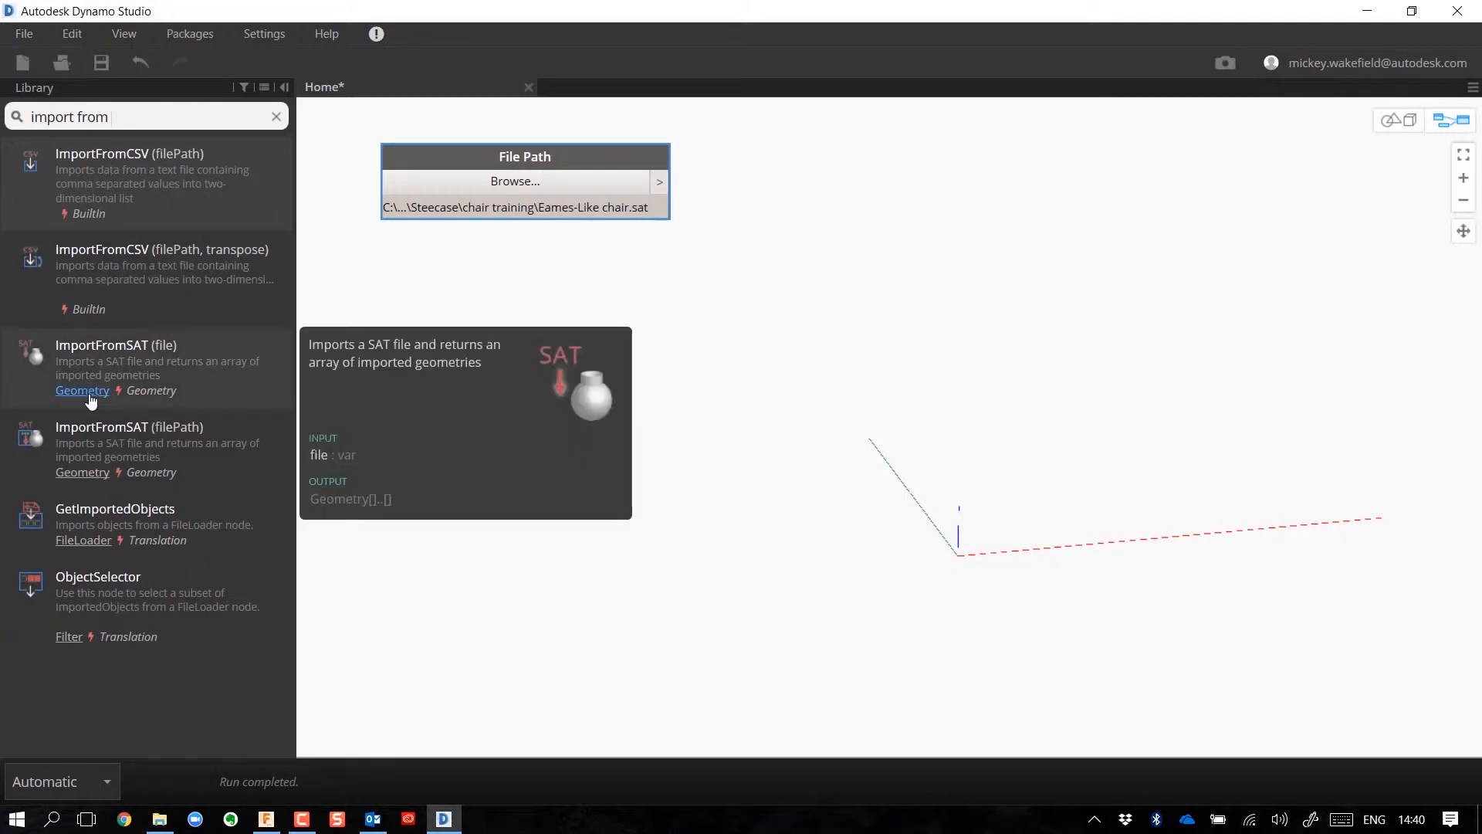
{"action": "left_click", "coordinate": [98, 354]}
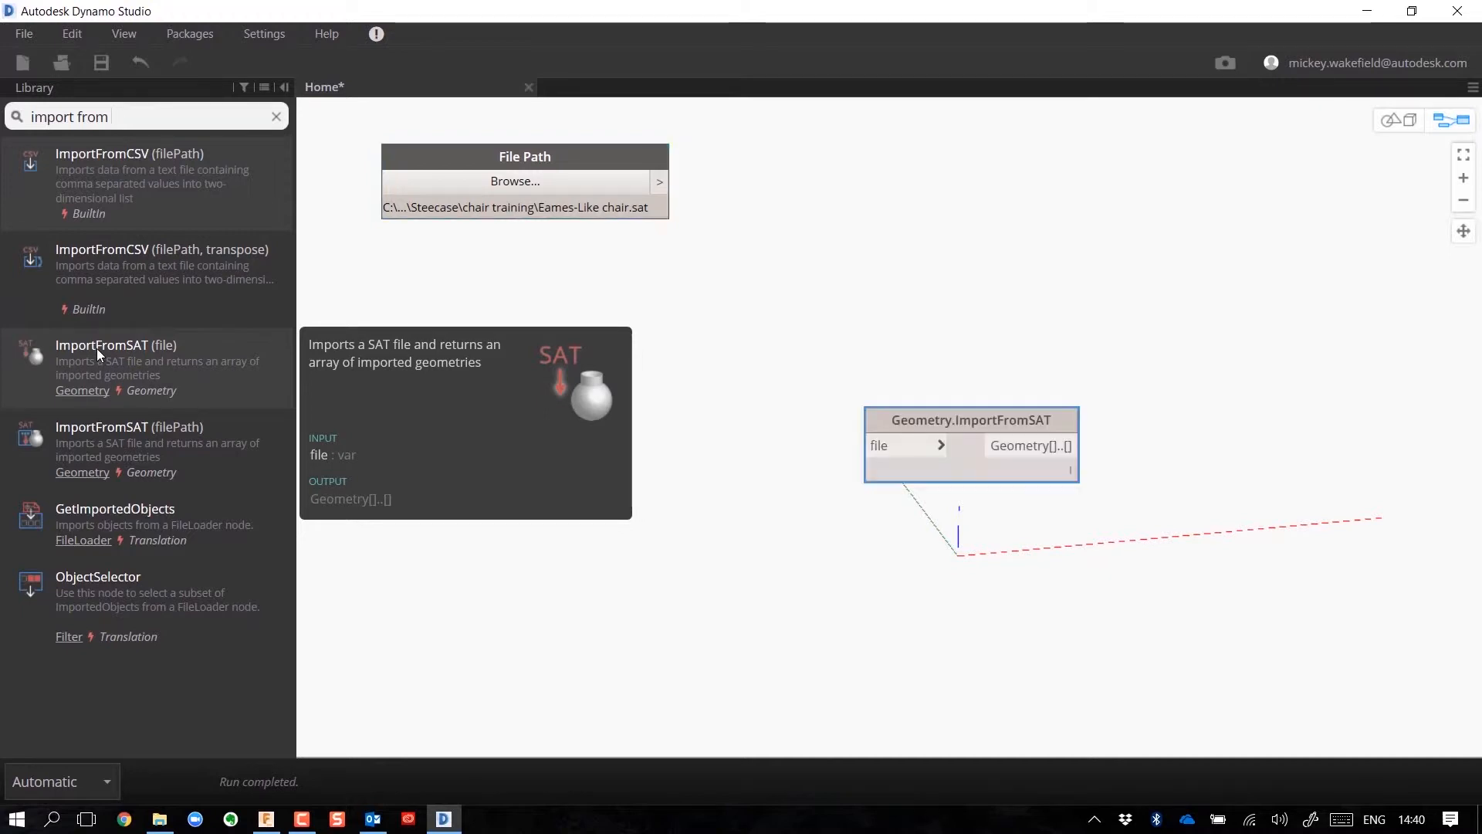
{"action": "left_click_drag", "start_coordinate": [898, 429], "coordinate": [794, 174]}
{"action": "left_click", "coordinate": [669, 183]}
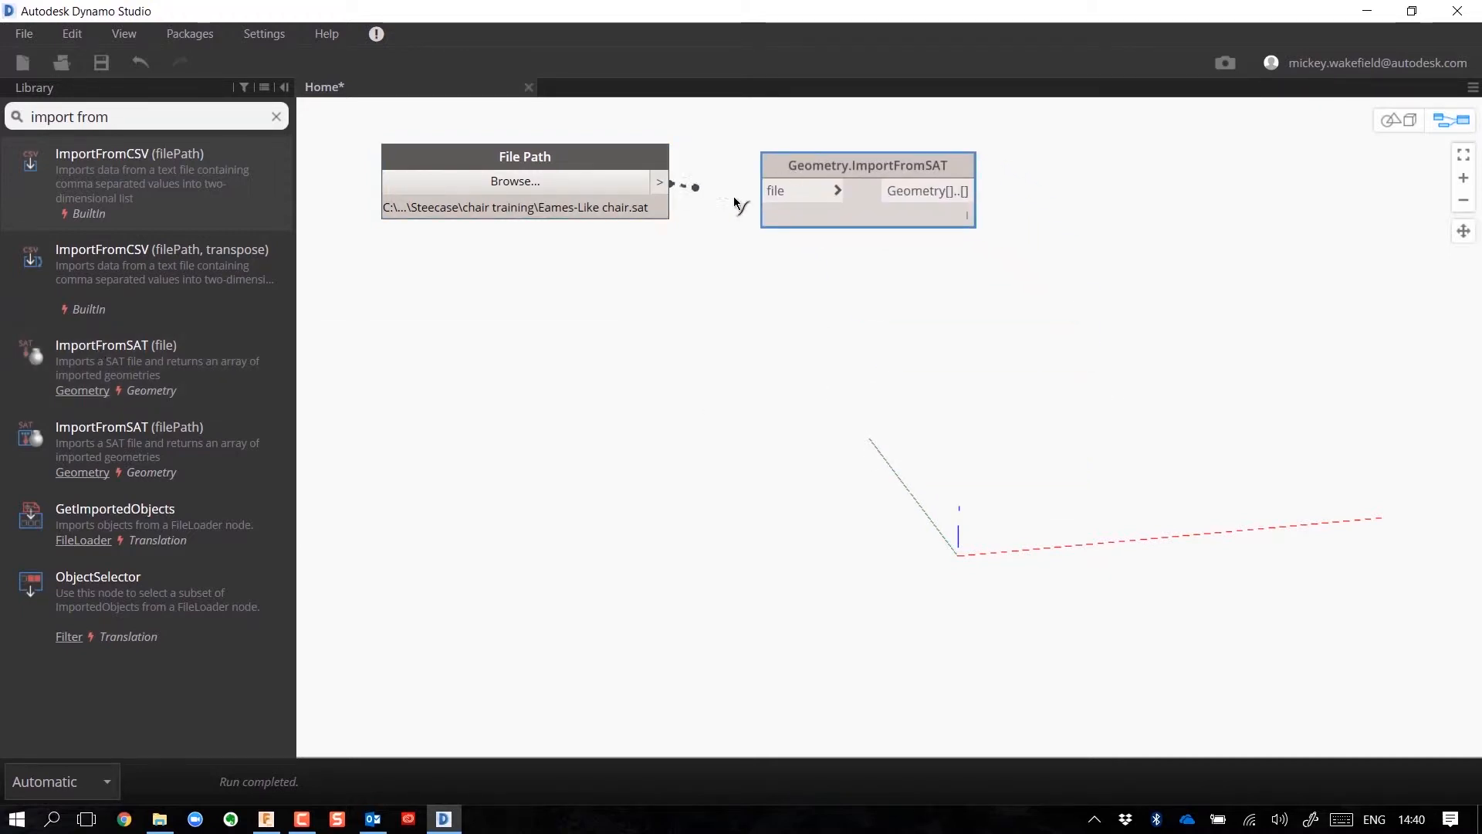
{"action": "left_click", "coordinate": [774, 191]}
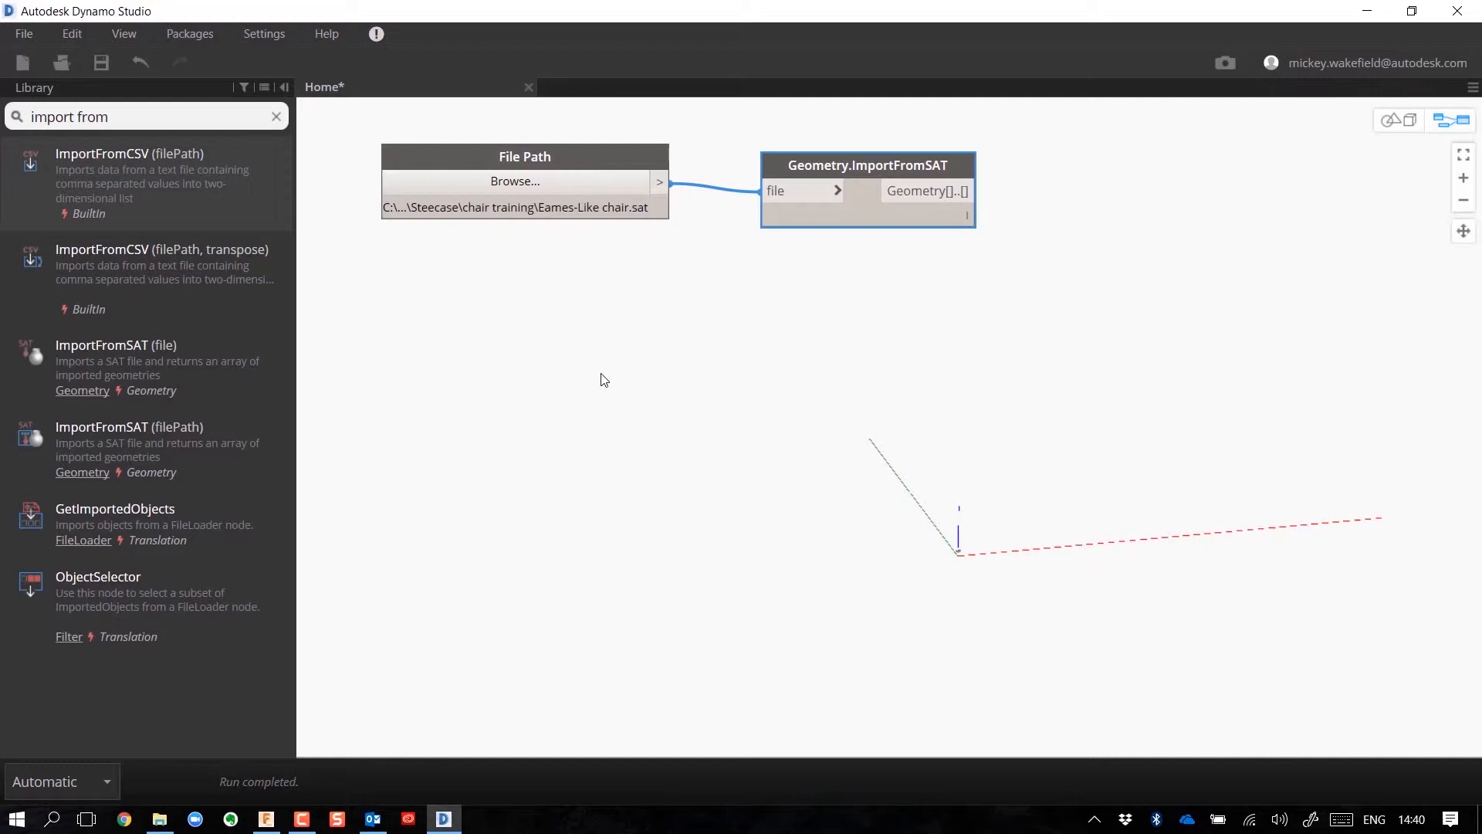
Add a uniform Geometry.Scale (amount) node after ImportFromSAT and connect the imported geometry to its geometry input.
{"action": "left_click_drag", "start_coordinate": [170, 117], "coordinate": [2, 106]}
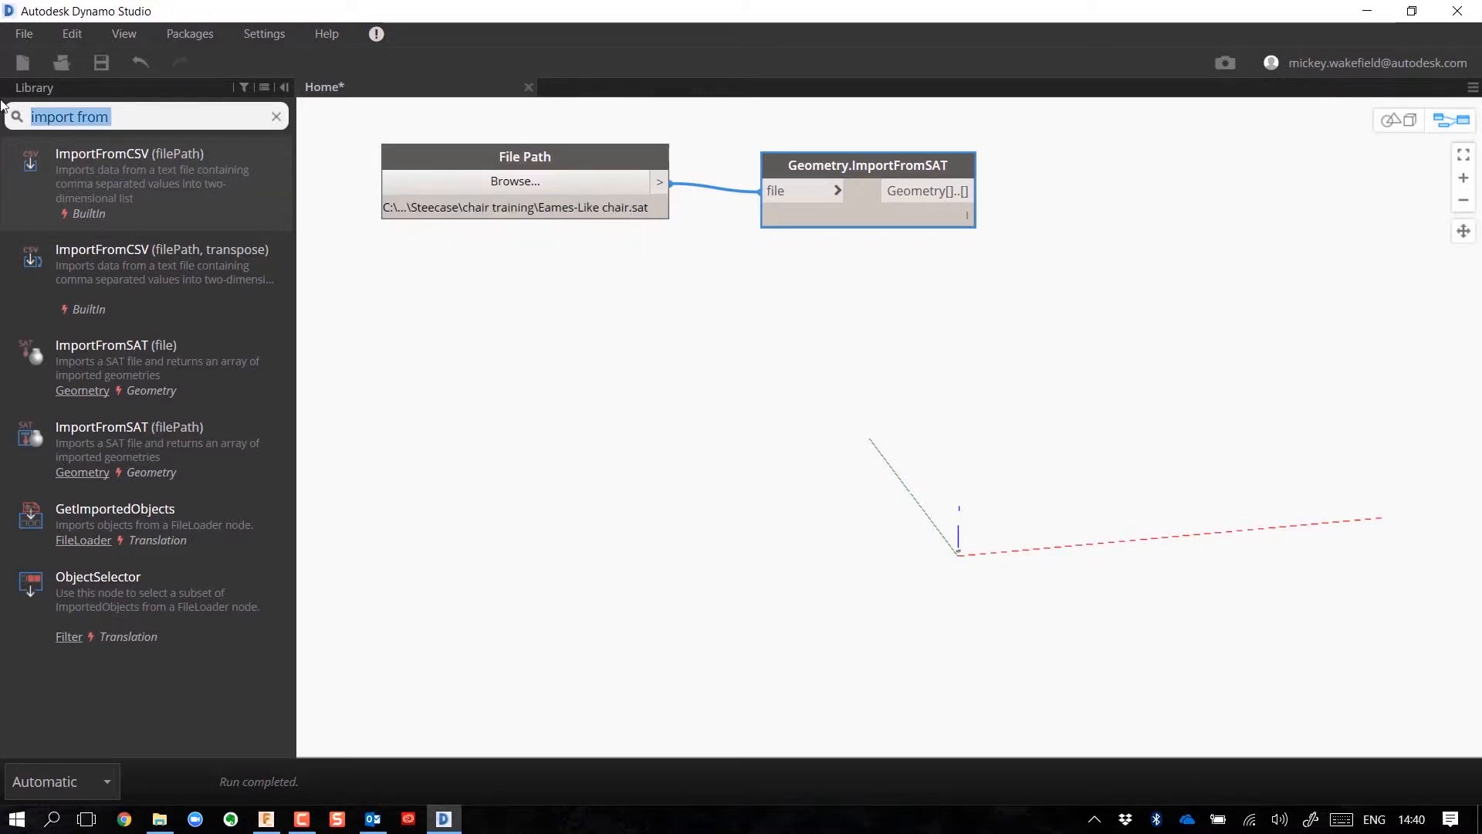
{"action": "type", "text": "scale"}
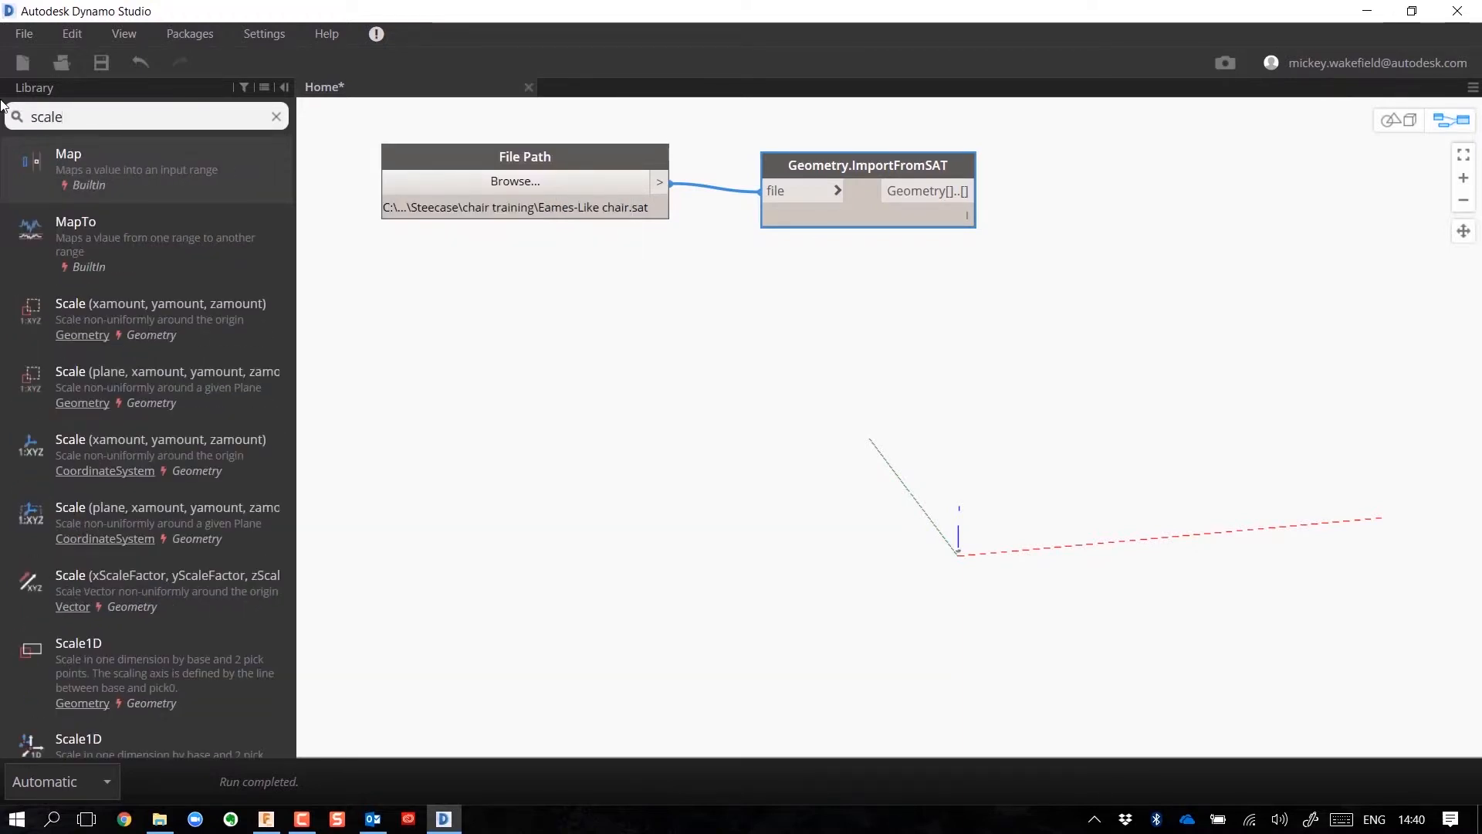
{"action": "scroll", "coordinate": [108, 540], "scroll_direction": "down", "scroll_amount": 10}
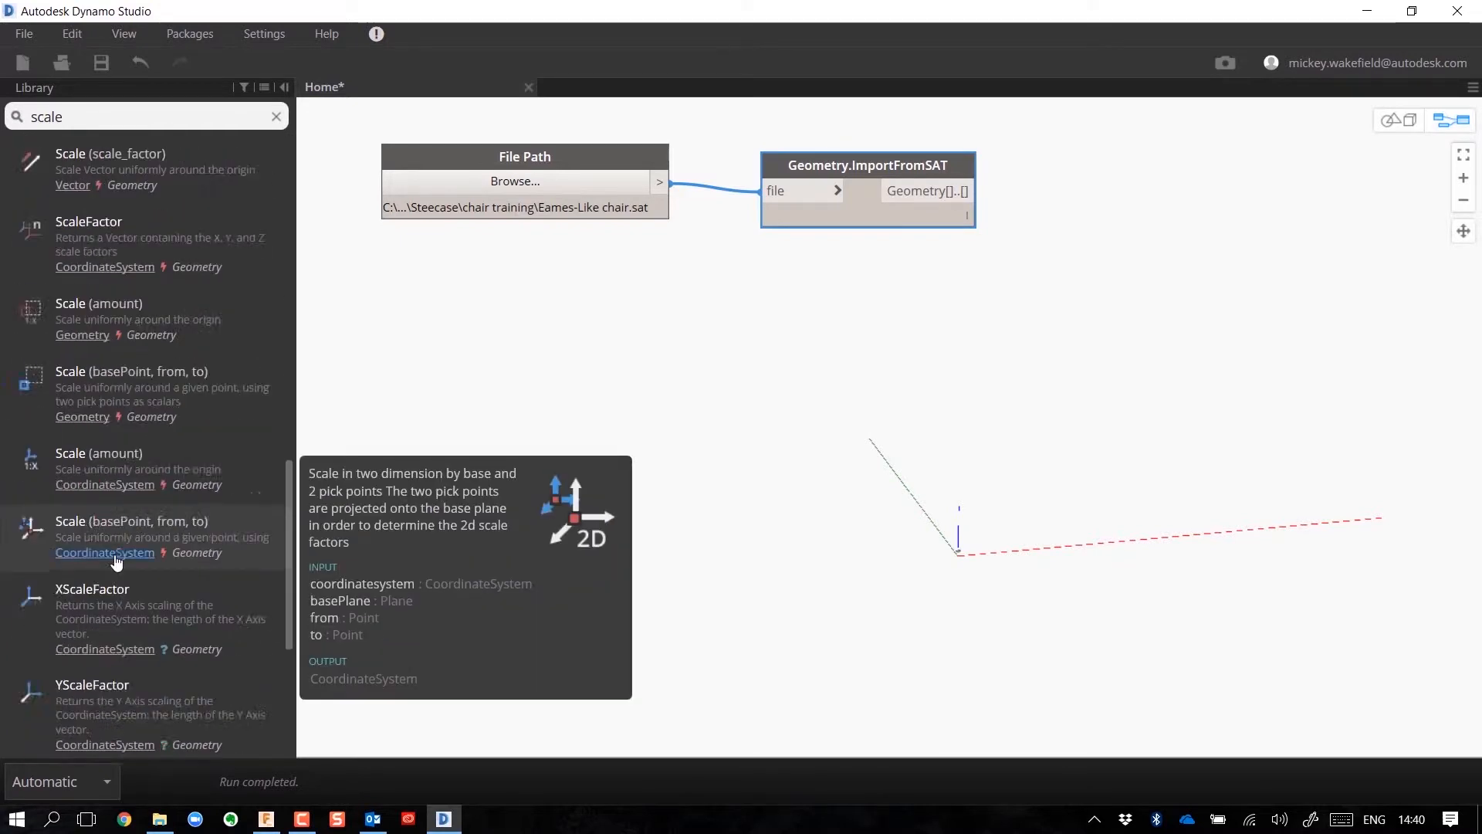
{"action": "scroll", "coordinate": [114, 554], "scroll_direction": "down", "scroll_amount": 3}
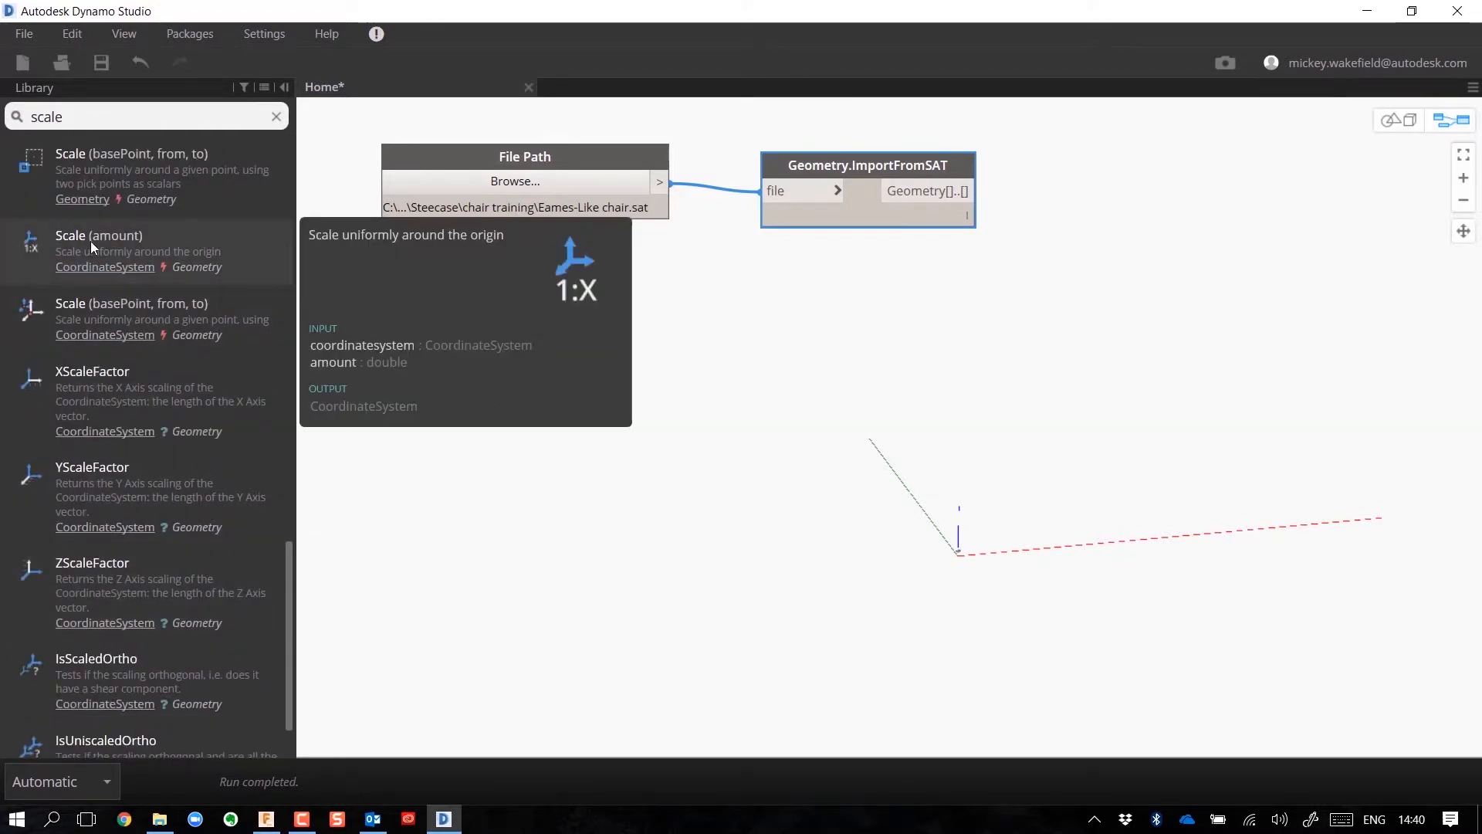
{"action": "scroll", "coordinate": [90, 240], "scroll_direction": "up", "scroll_amount": 3}
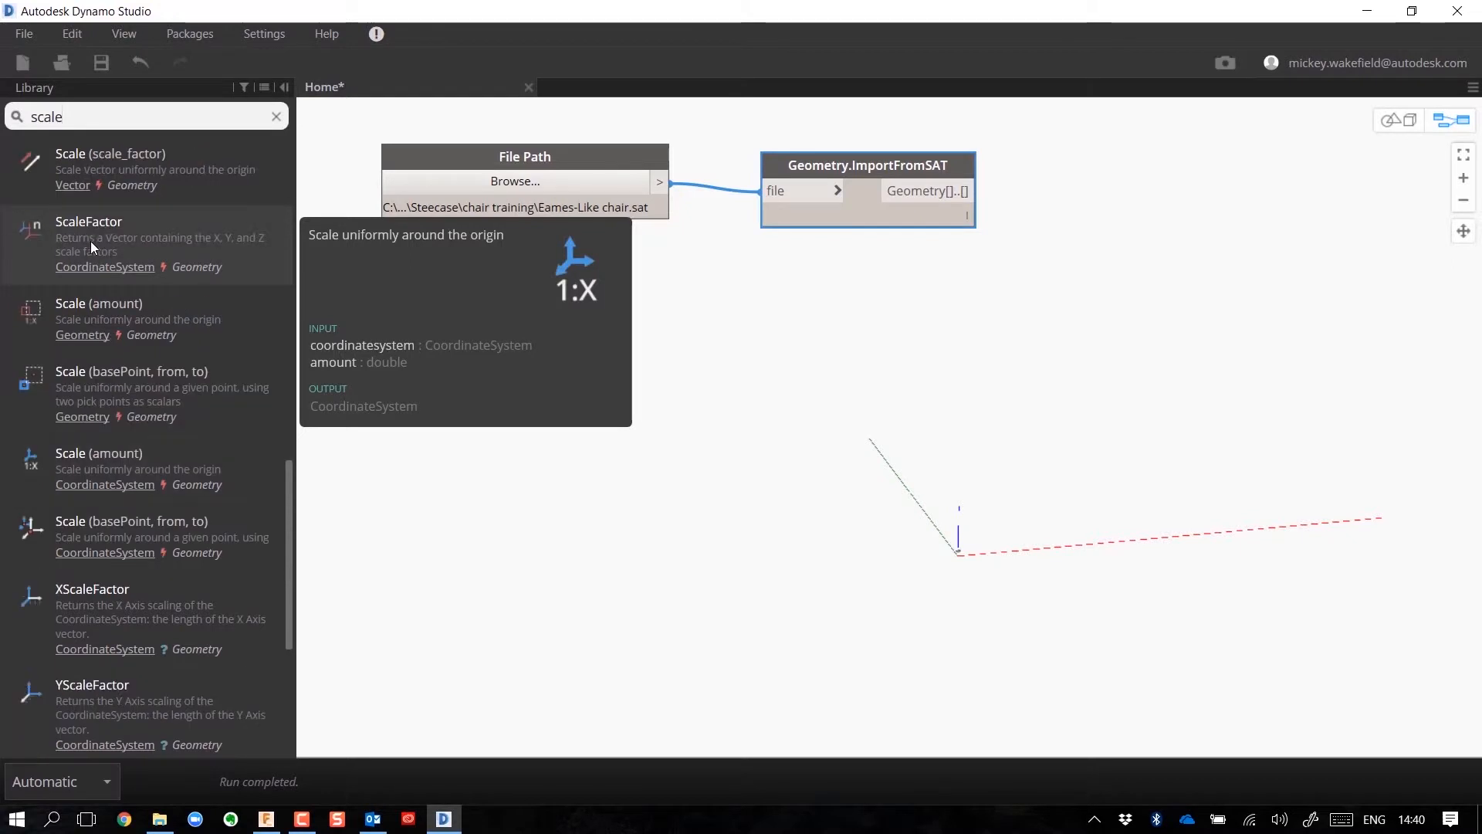
{"action": "left_click", "coordinate": [81, 308]}
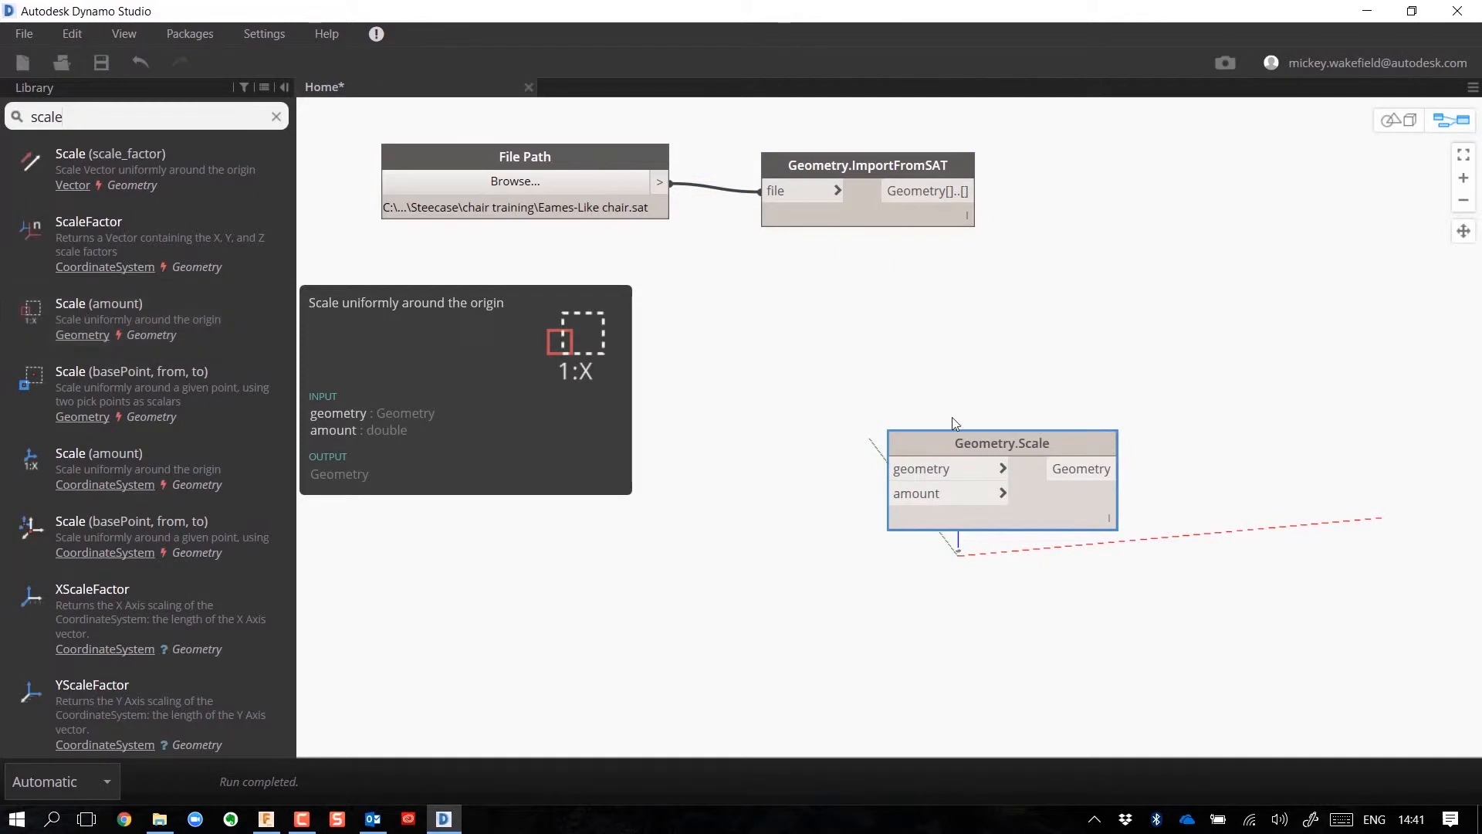
{"action": "left_click_drag", "start_coordinate": [970, 448], "coordinate": [1126, 200]}
{"action": "left_click_drag", "start_coordinate": [957, 190], "coordinate": [1059, 224]}
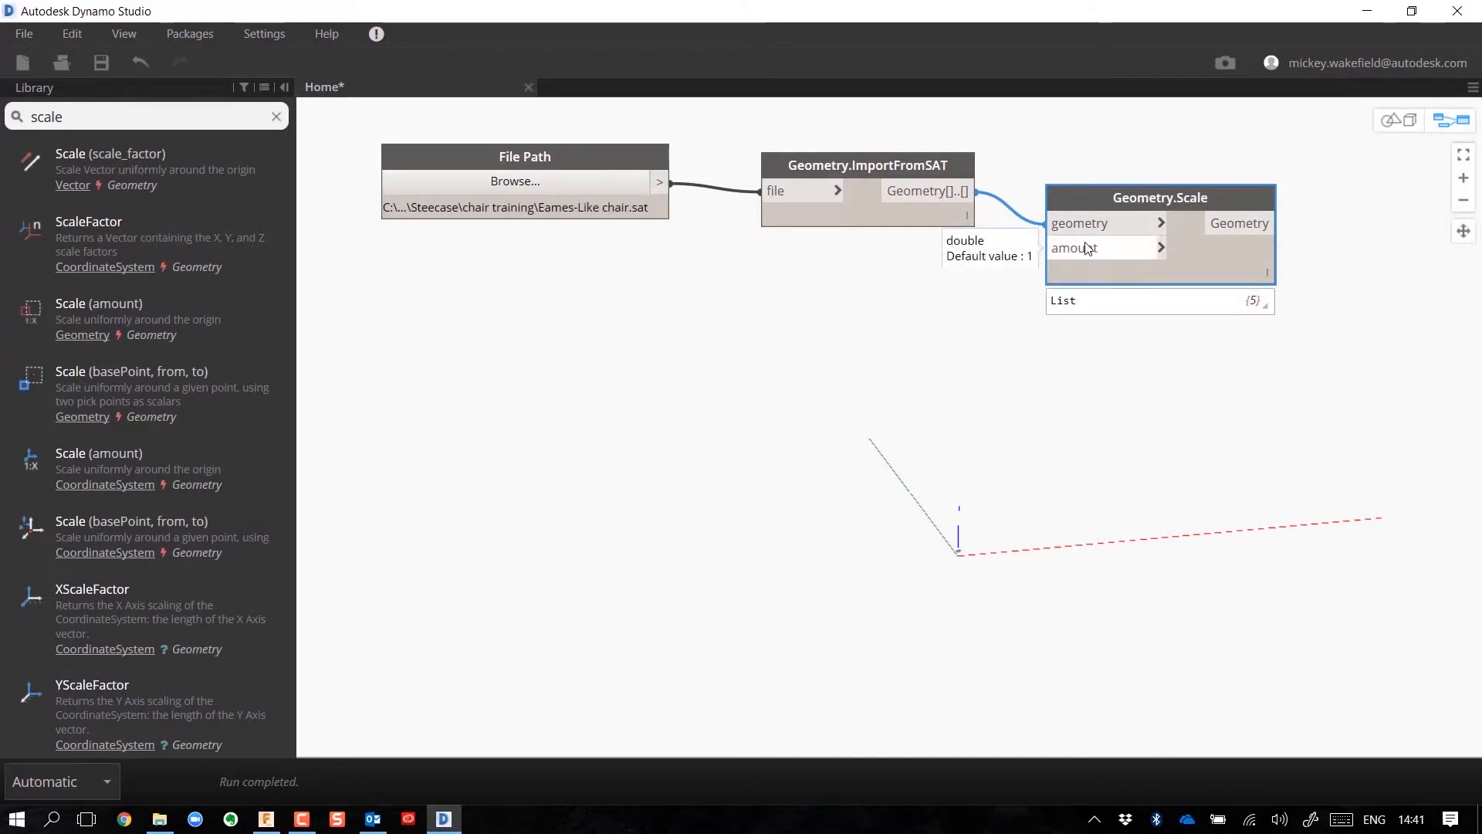
Add a Number node, connect it to the amount input of Geometry.Scale, and set its value to 1000.
{"action": "left_click_drag", "start_coordinate": [126, 122], "coordinate": [16, 117]}
{"action": "type", "text": "n"}
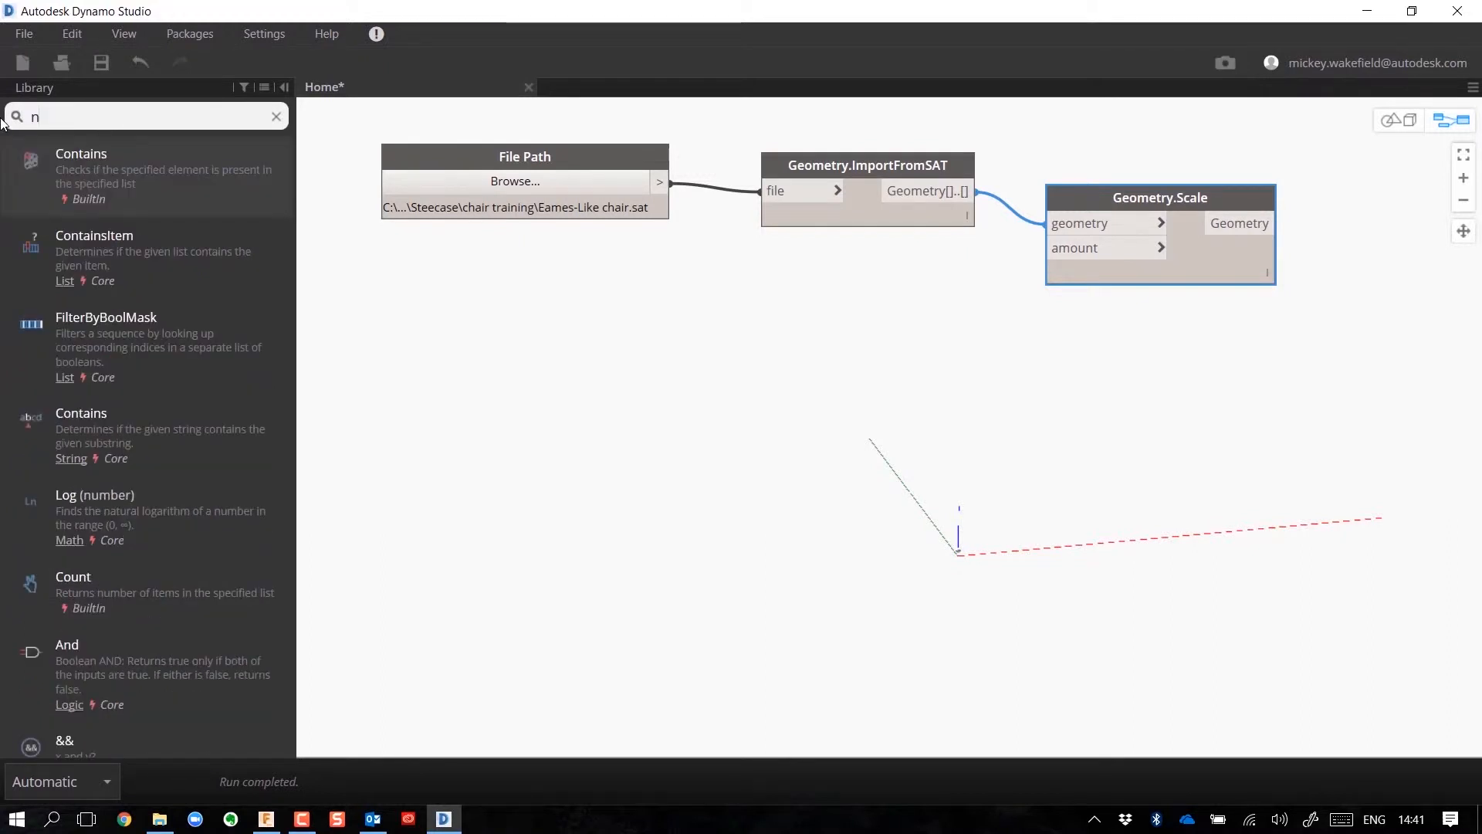
{"action": "type", "text": "umber"}
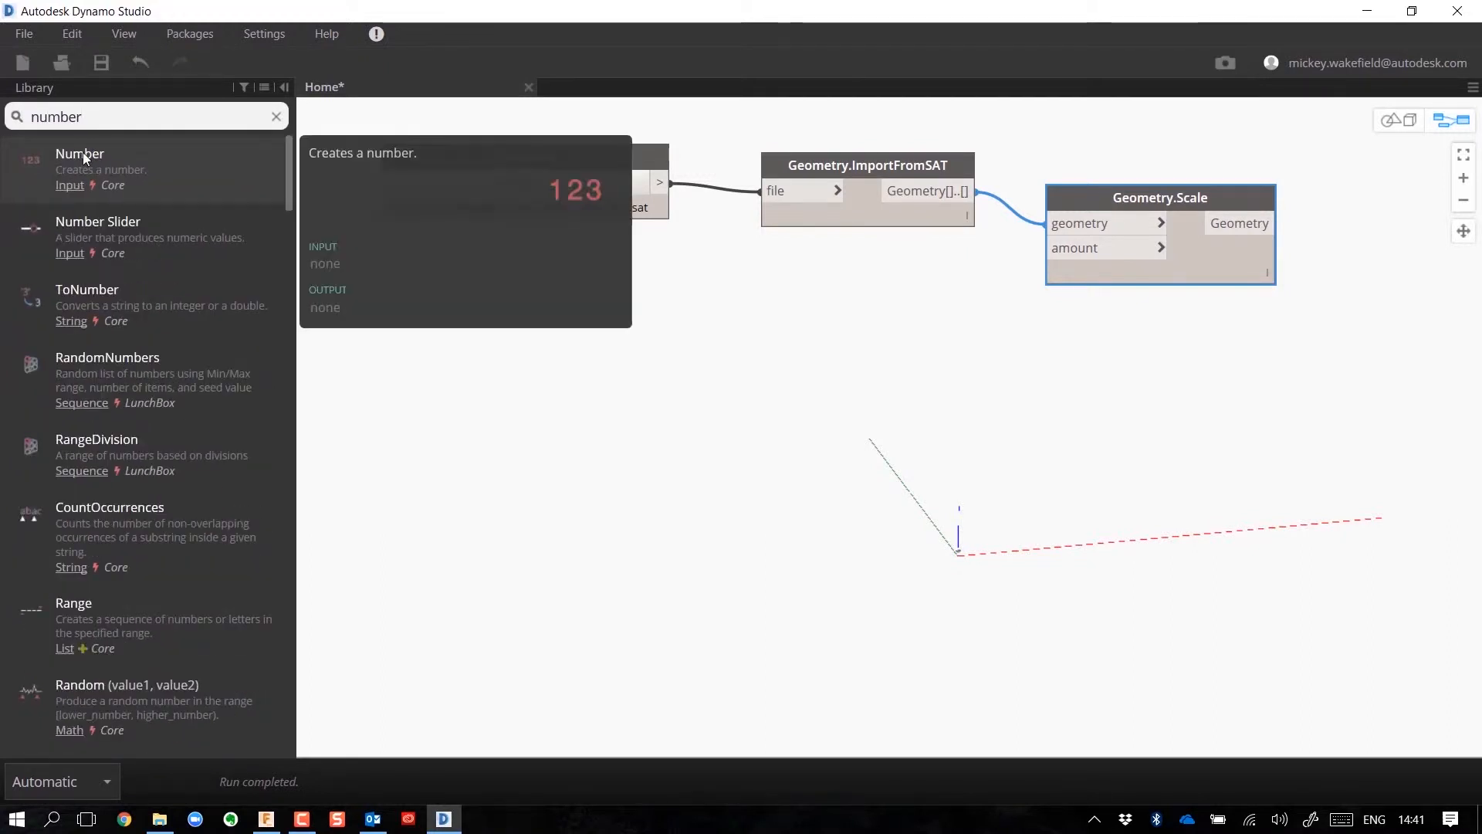
{"action": "left_click", "coordinate": [82, 151]}
{"action": "left_click_drag", "start_coordinate": [933, 465], "coordinate": [1063, 256]}
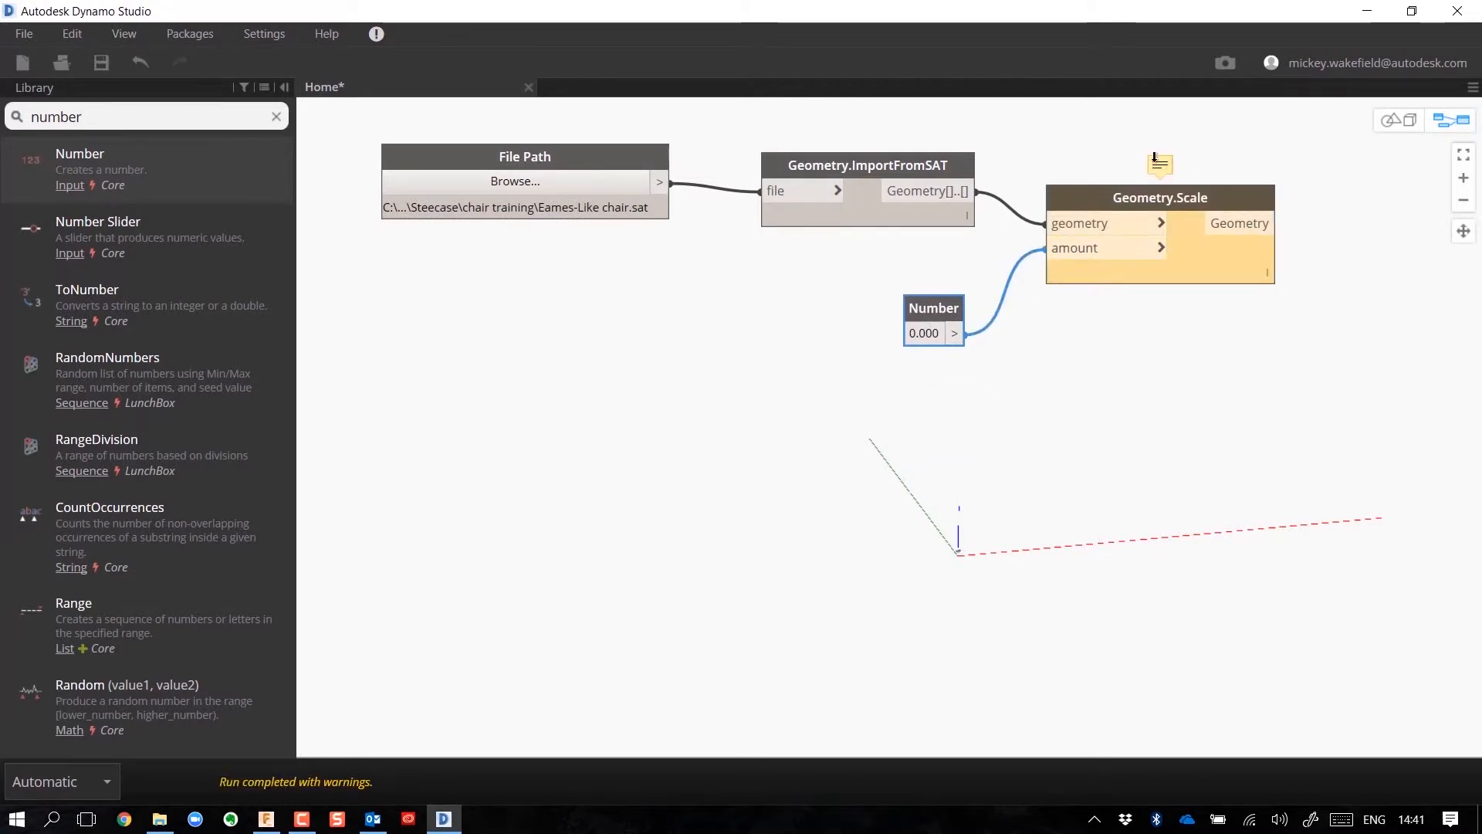
{"action": "mouse_move", "coordinate": [1162, 162]}
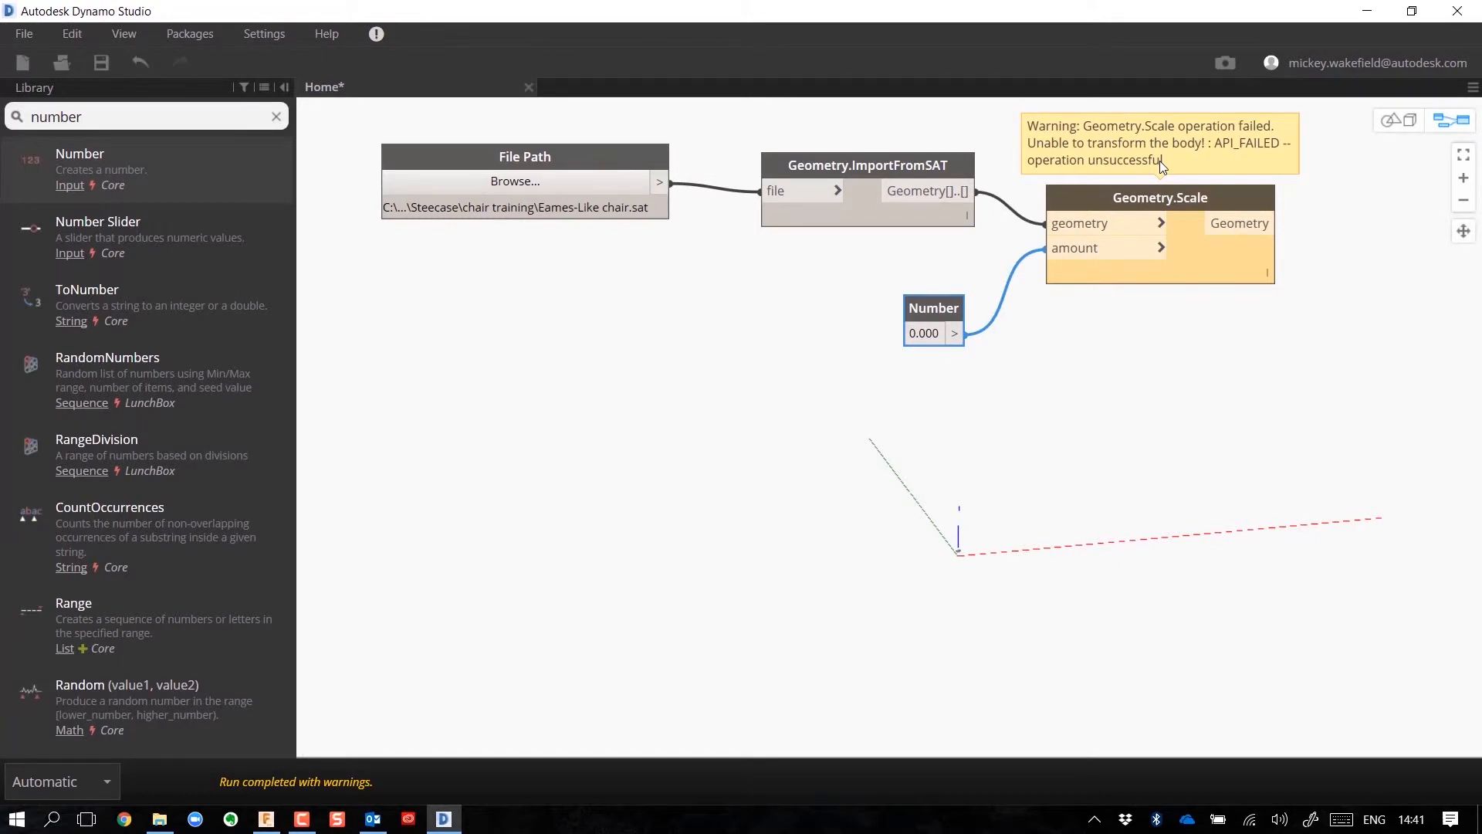
{"action": "left_click", "coordinate": [940, 332]}
{"action": "type", "text": "1000"}
{"action": "key", "text": "Return"}
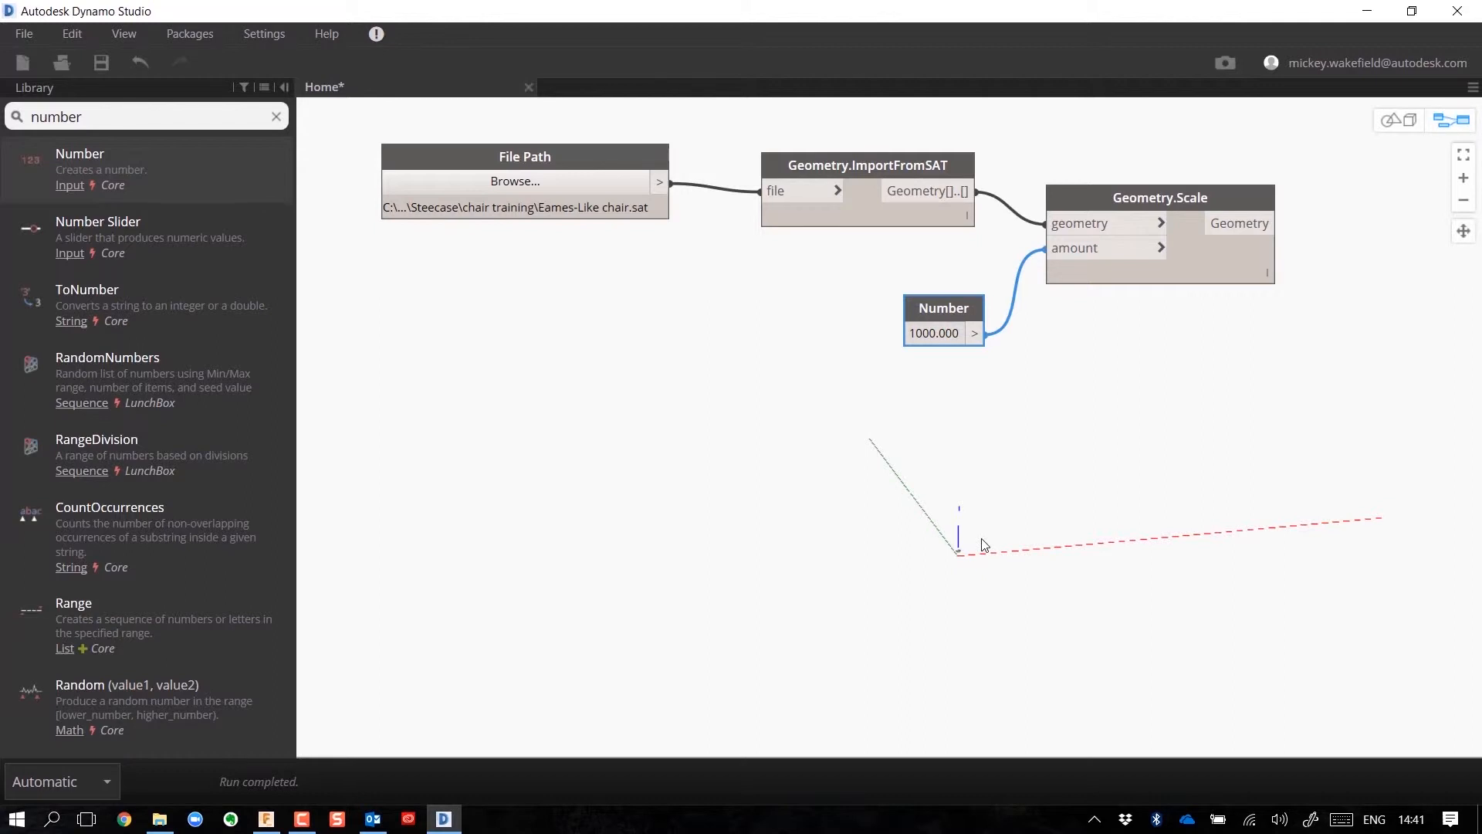
Group the File Path, ImportFromSAT, Scale and Number nodes and title the group Geometry Import.
{"action": "left_click_drag", "start_coordinate": [363, 122], "coordinate": [1384, 392]}
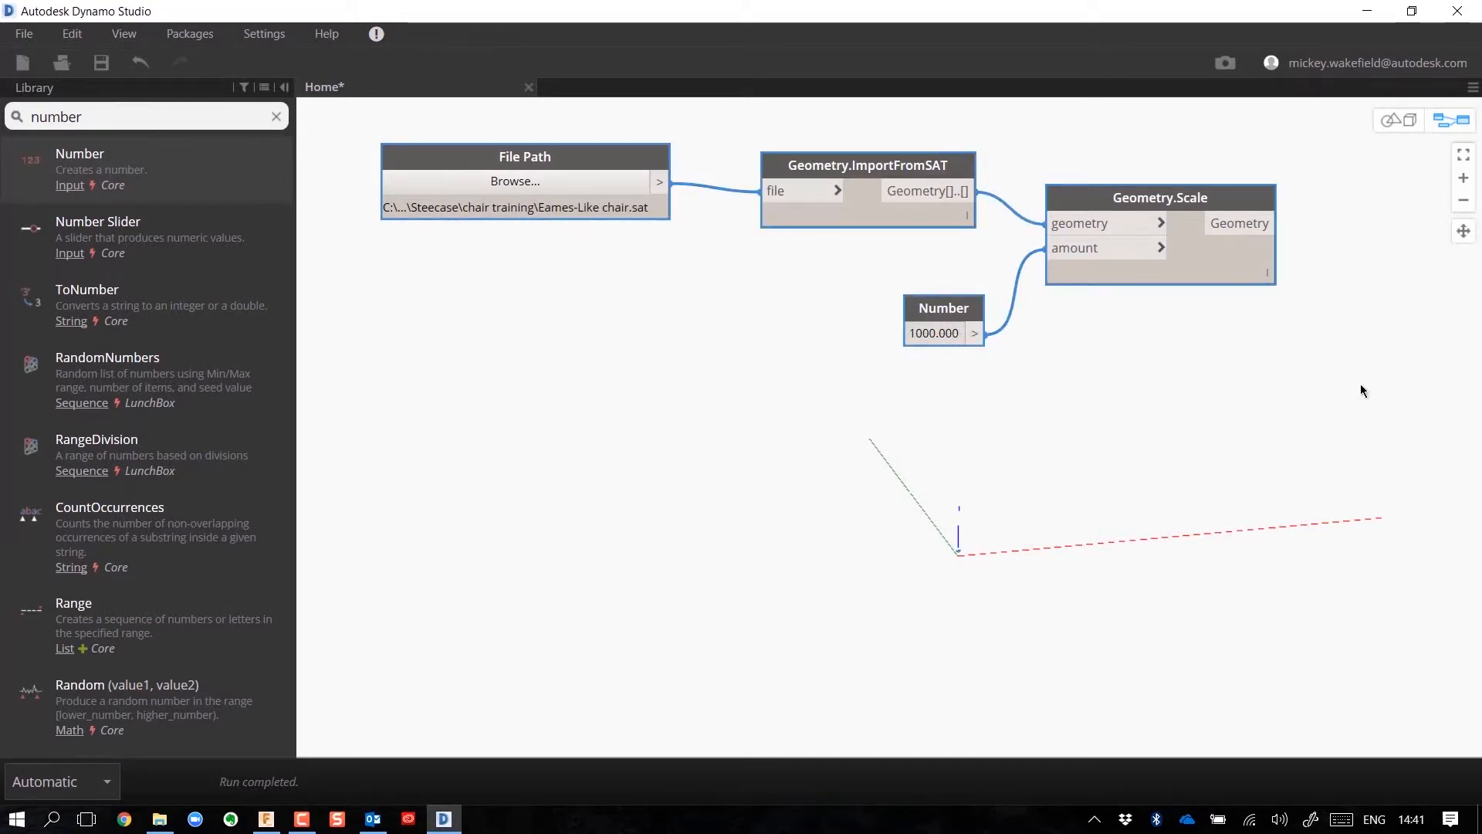
{"action": "right_click", "coordinate": [1362, 390]}
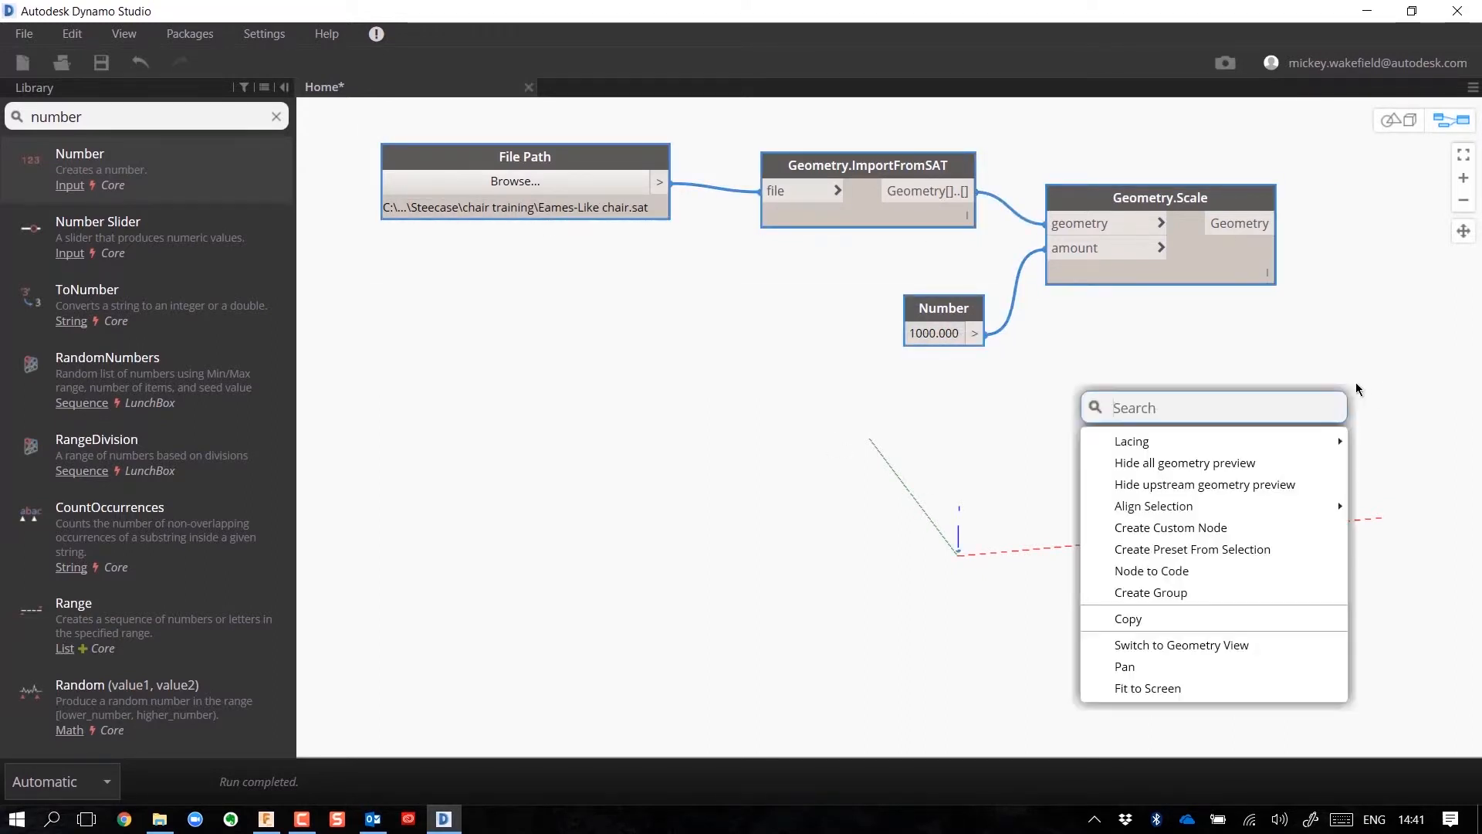
{"action": "left_click", "coordinate": [1176, 593]}
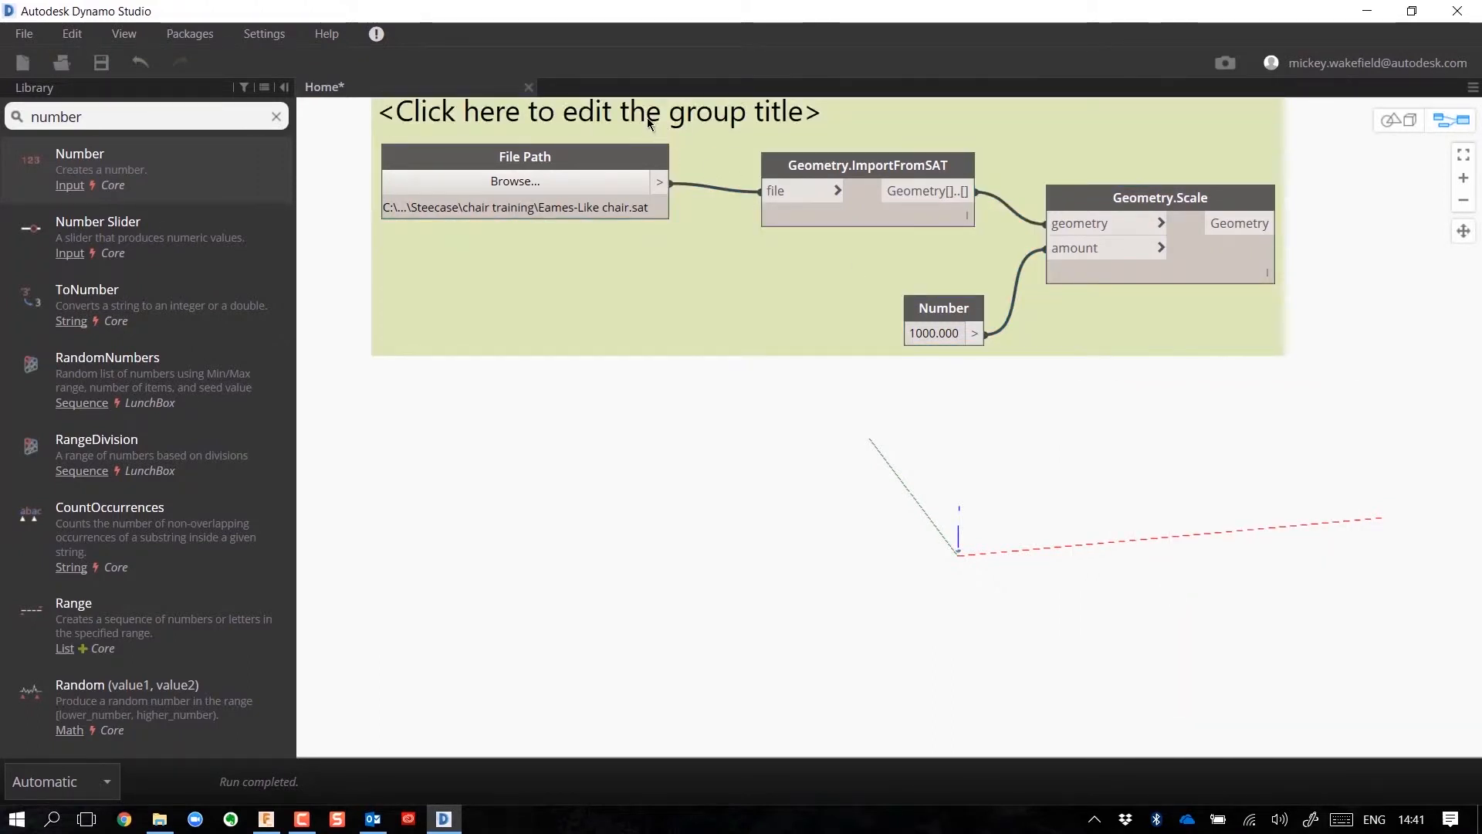
{"action": "double_click", "coordinate": [647, 118]}
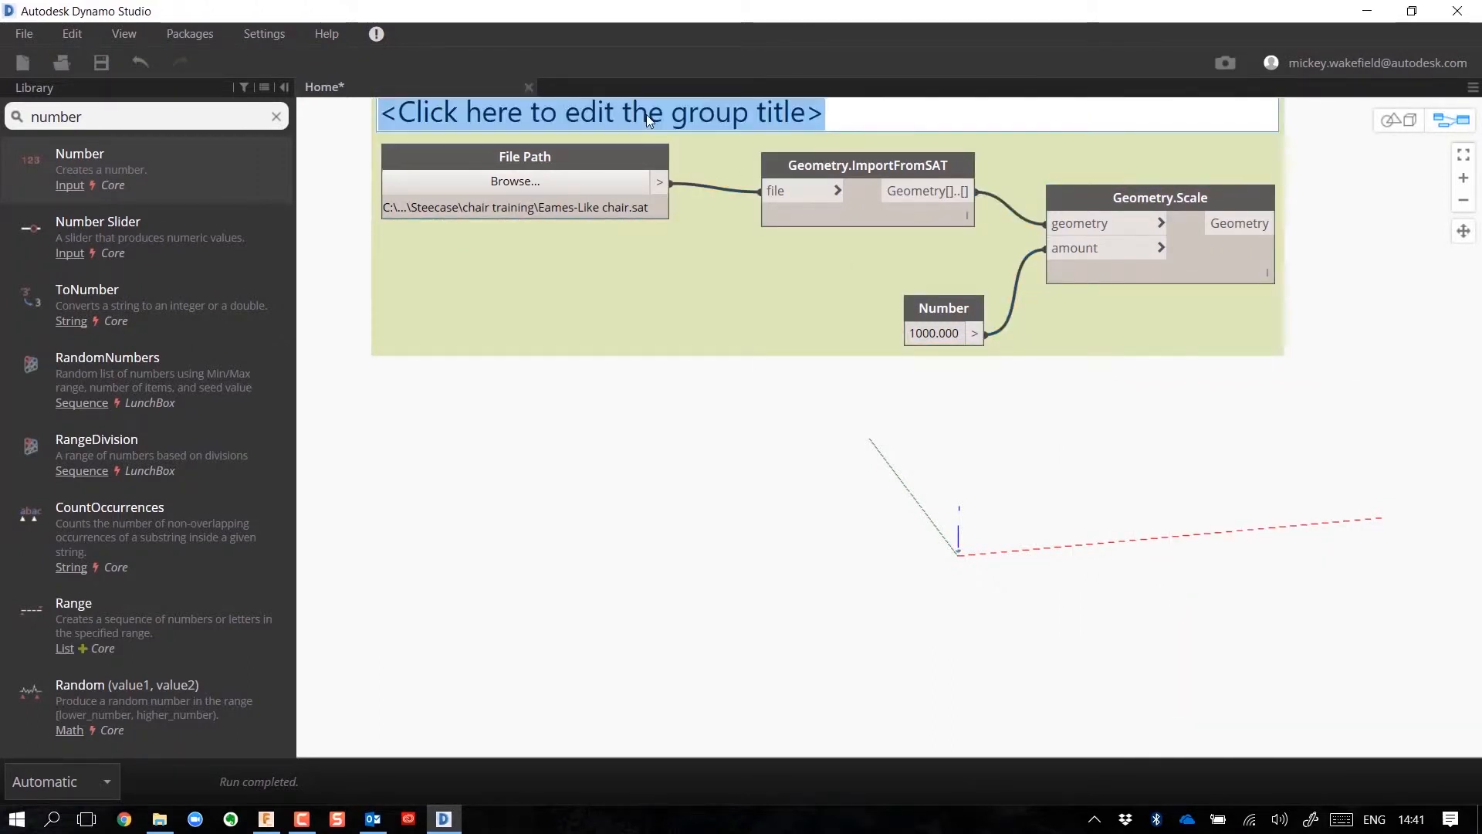
{"action": "type", "text": "Geometr"}
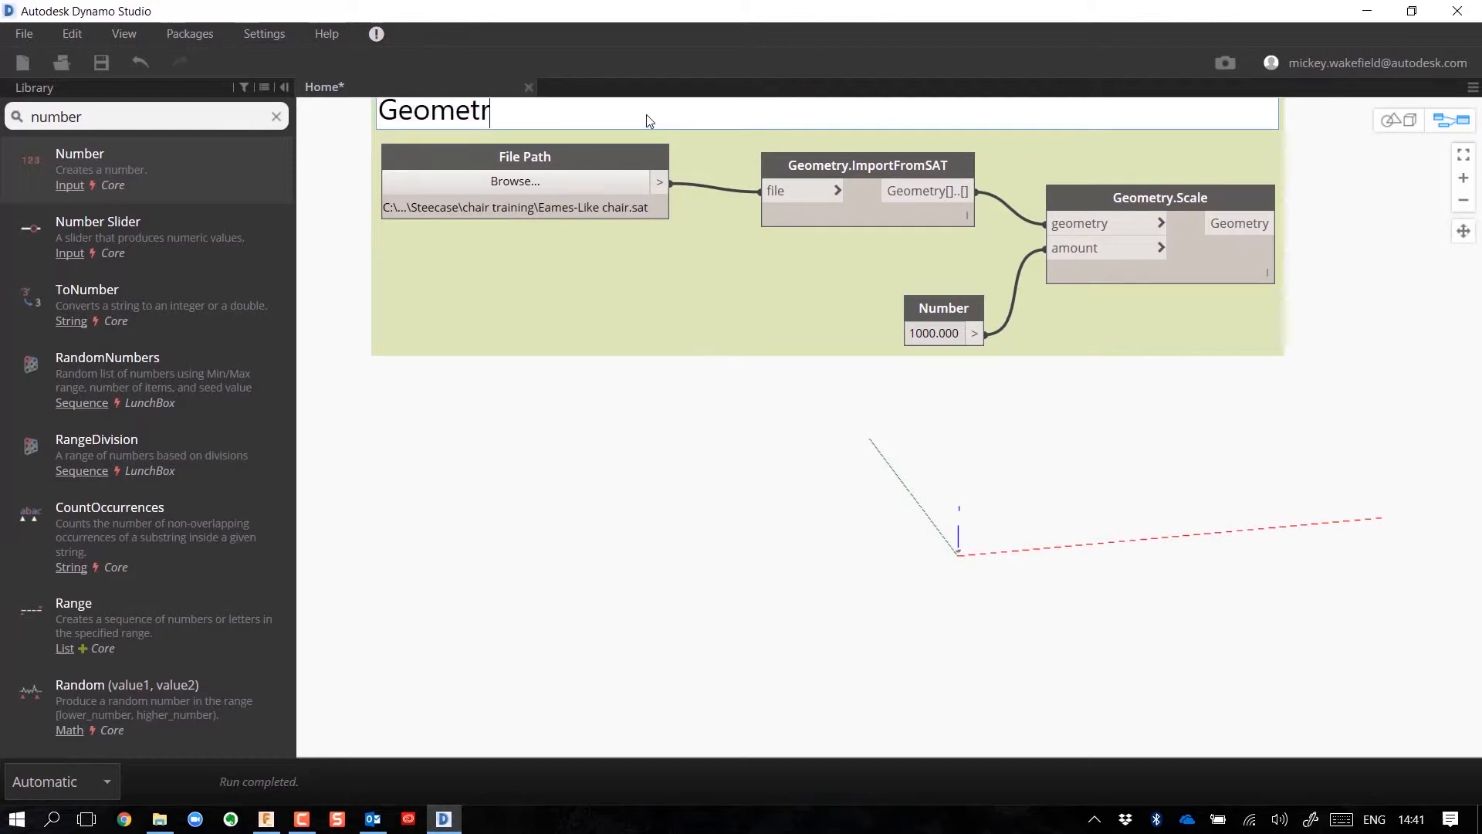
{"action": "type", "text": "y Import"}
{"action": "key", "text": "Return"}
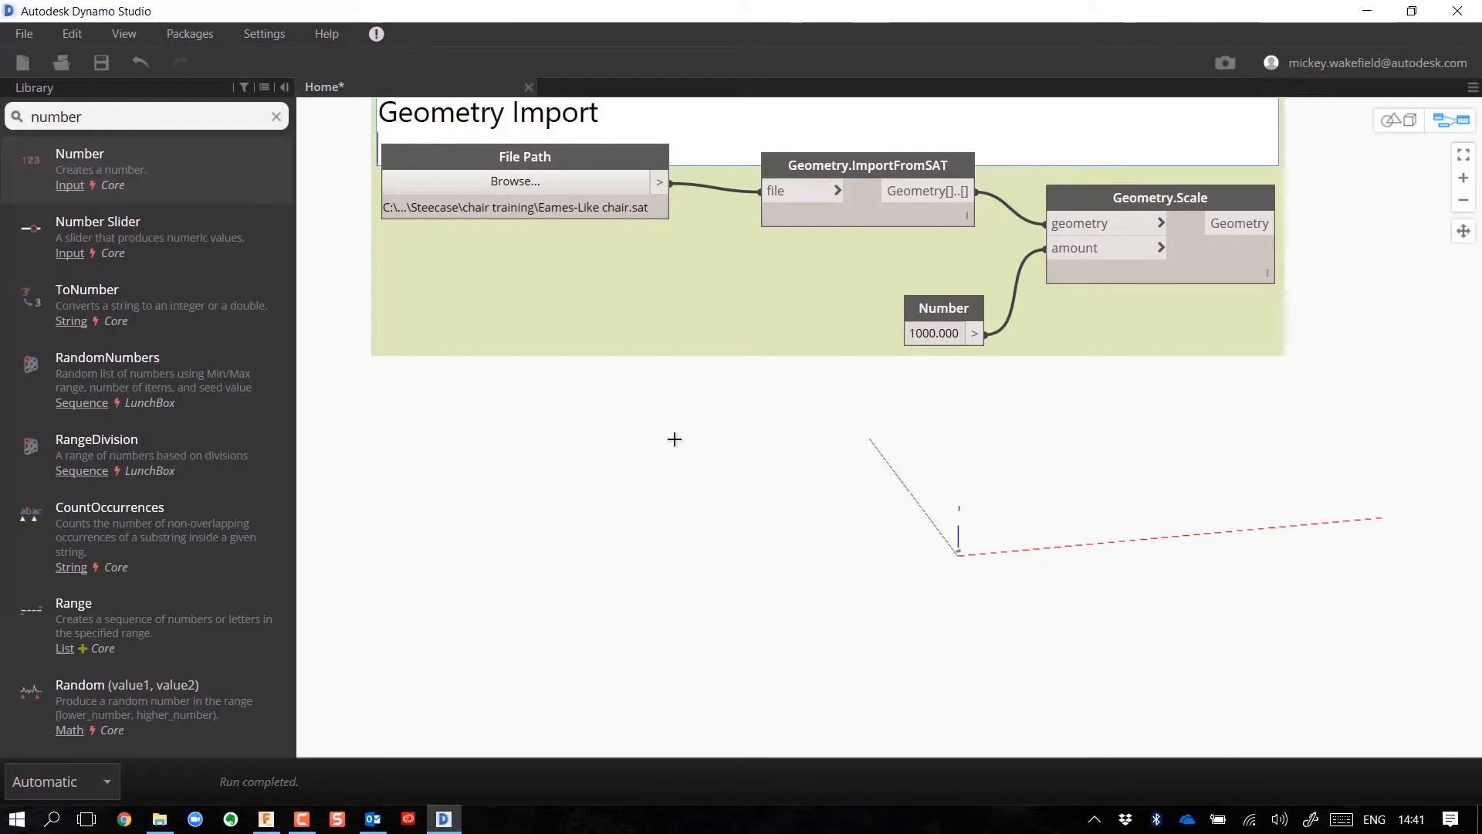
{"action": "left_click", "coordinate": [676, 438]}
{"action": "scroll", "coordinate": [647, 338], "scroll_direction": "down", "scroll_amount": 3}
{"action": "scroll", "coordinate": [647, 338], "scroll_direction": "down", "scroll_amount": 2}
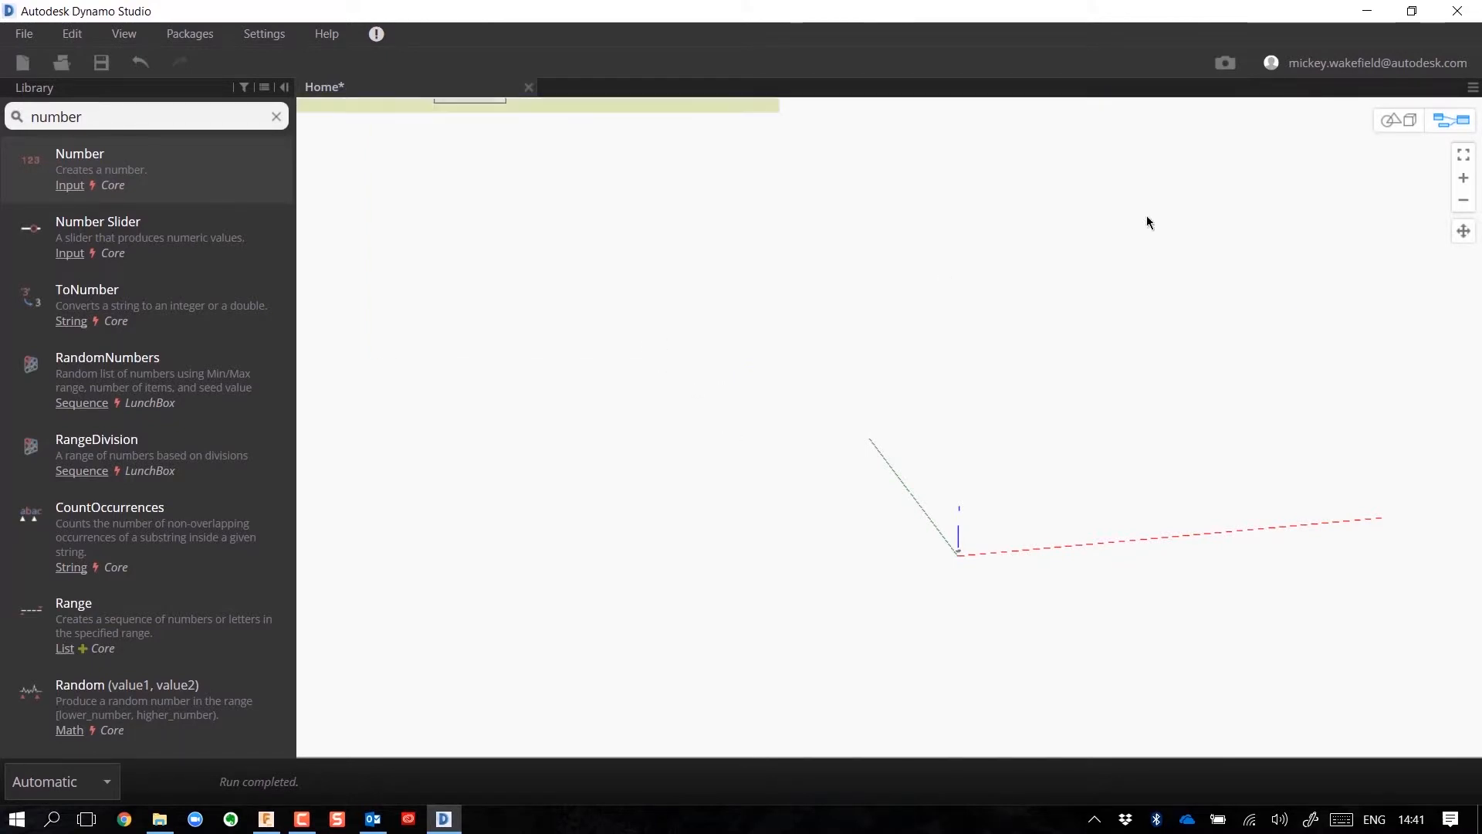
Fit the graph, inspect the imported chair surface up close in the geometry view, and return to the graph view.
{"action": "left_click", "coordinate": [1464, 157]}
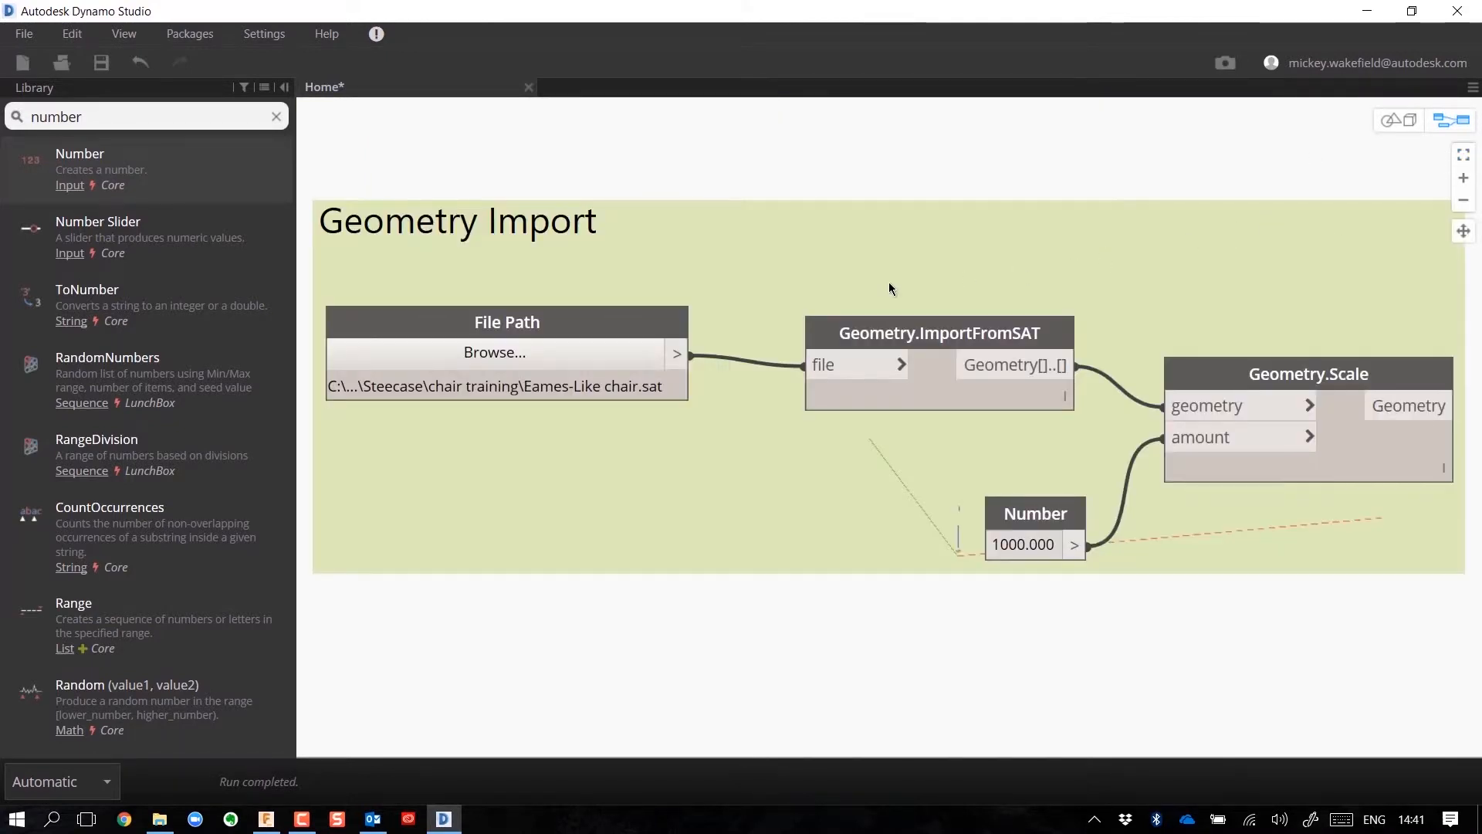
{"action": "left_click", "coordinate": [1387, 127]}
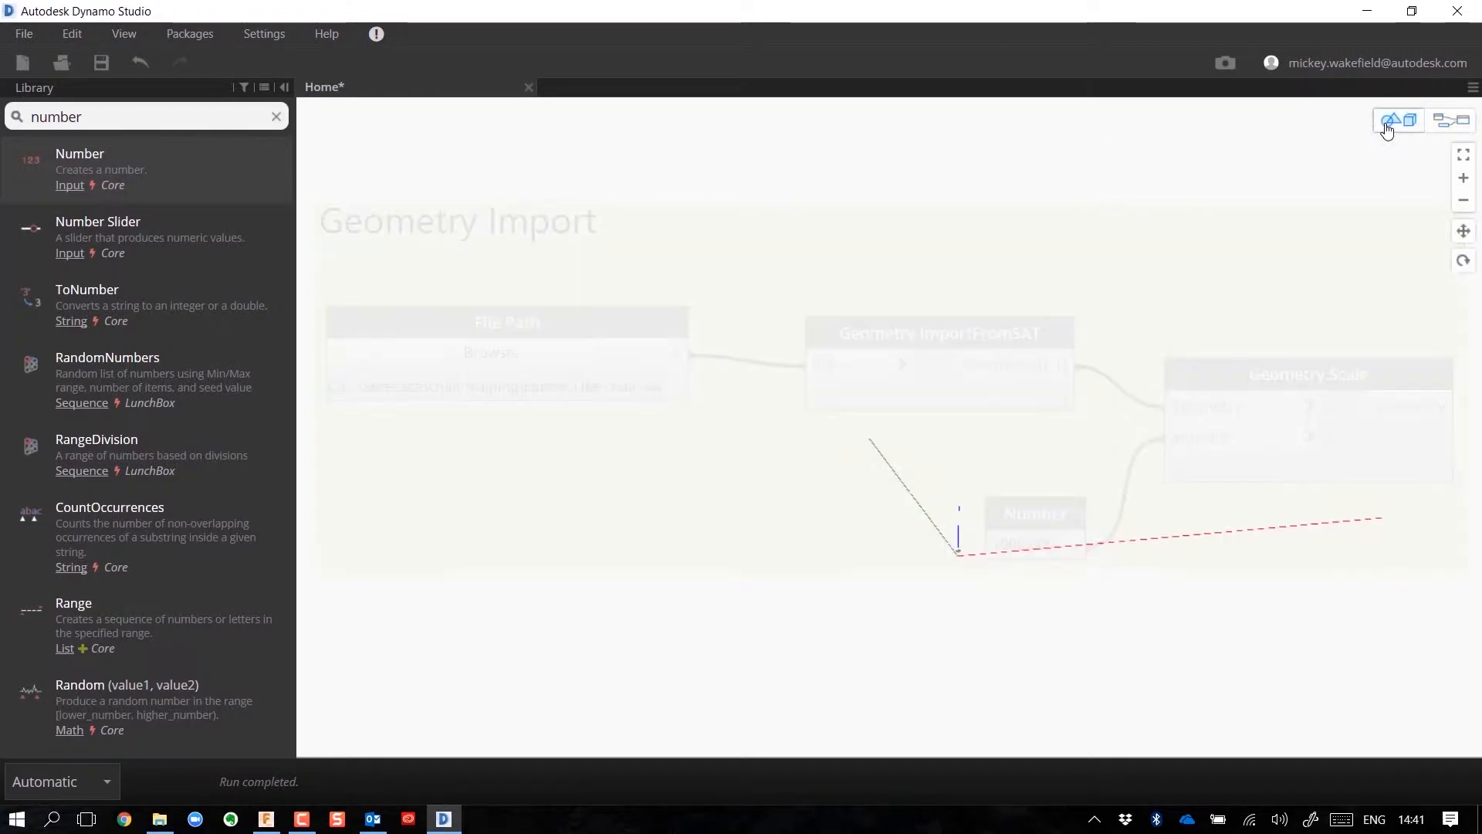
{"action": "left_click", "coordinate": [1464, 160]}
{"action": "right_click_drag", "start_coordinate": [936, 390], "coordinate": [905, 392]}
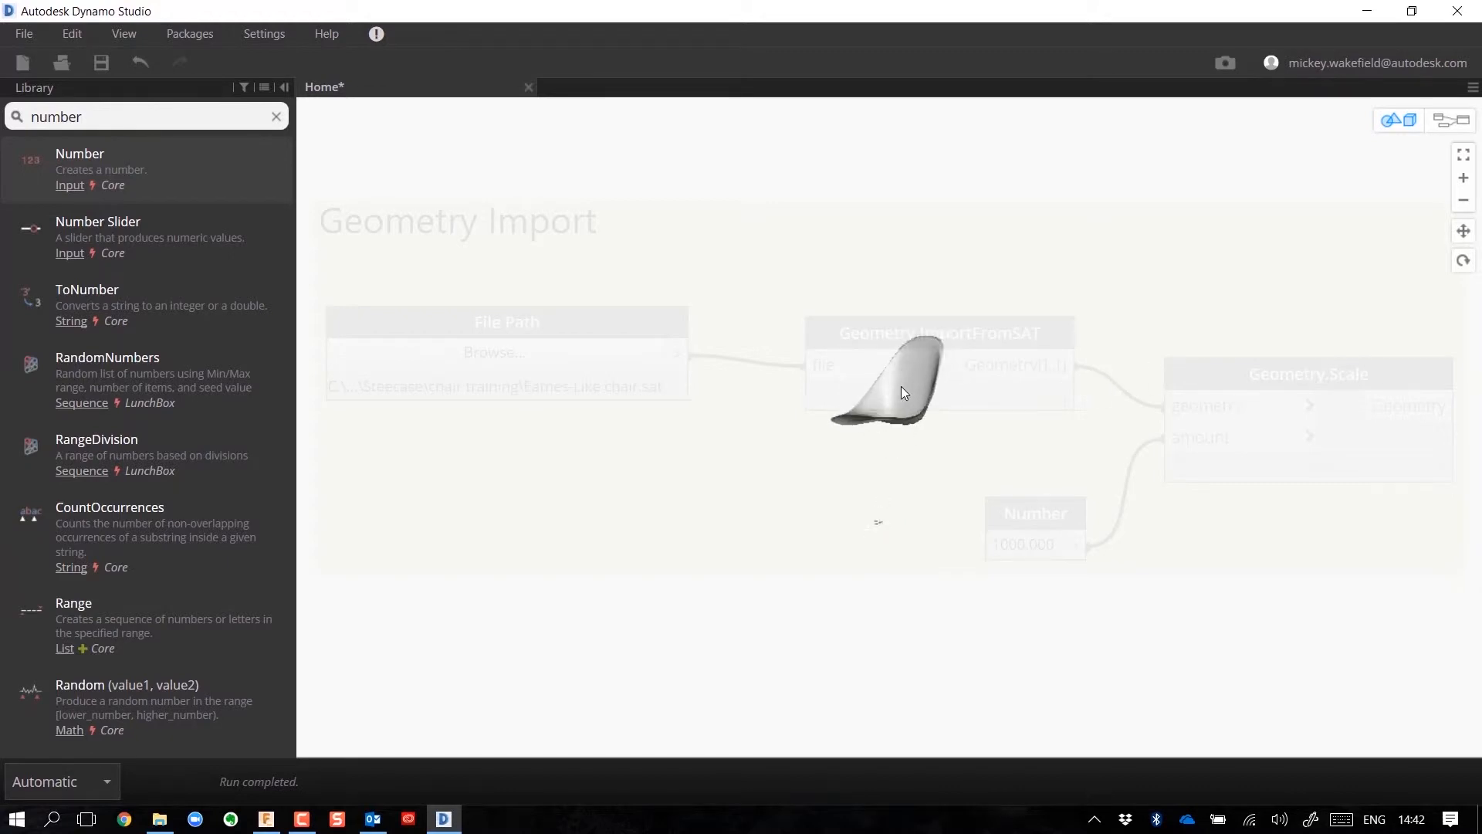
{"action": "scroll", "coordinate": [902, 386], "scroll_direction": "up", "scroll_amount": 3}
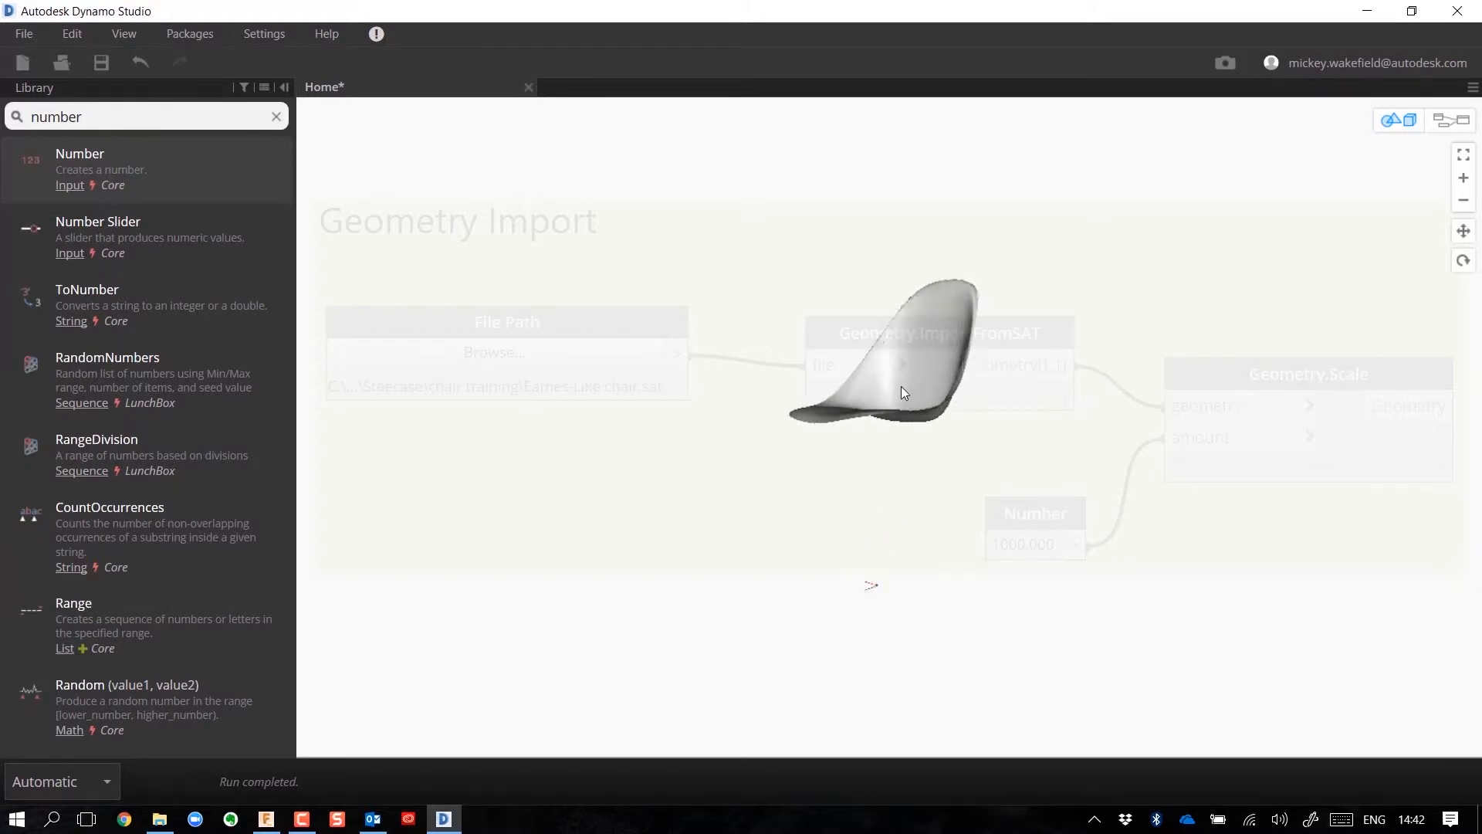
{"action": "right_click", "coordinate": [1307, 207]}
{"action": "left_click", "coordinate": [1234, 220]}
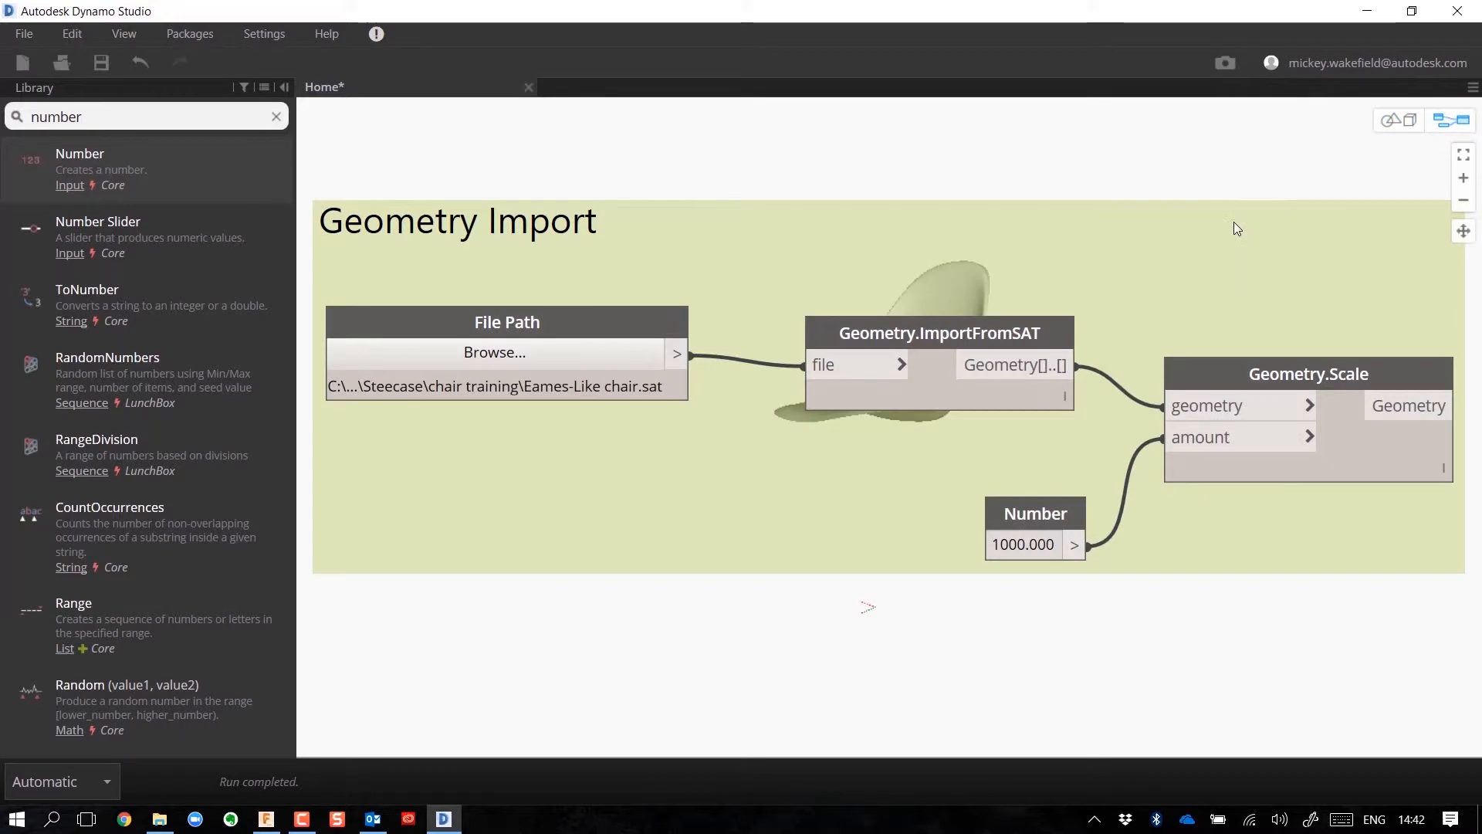
Move the Geometry Import group clear of the chair preview to free up canvas space, and deselect it.
{"action": "scroll", "coordinate": [1120, 320], "scroll_direction": "down", "scroll_amount": 5}
{"action": "left_click_drag", "start_coordinate": [1109, 332], "coordinate": [637, 160]}
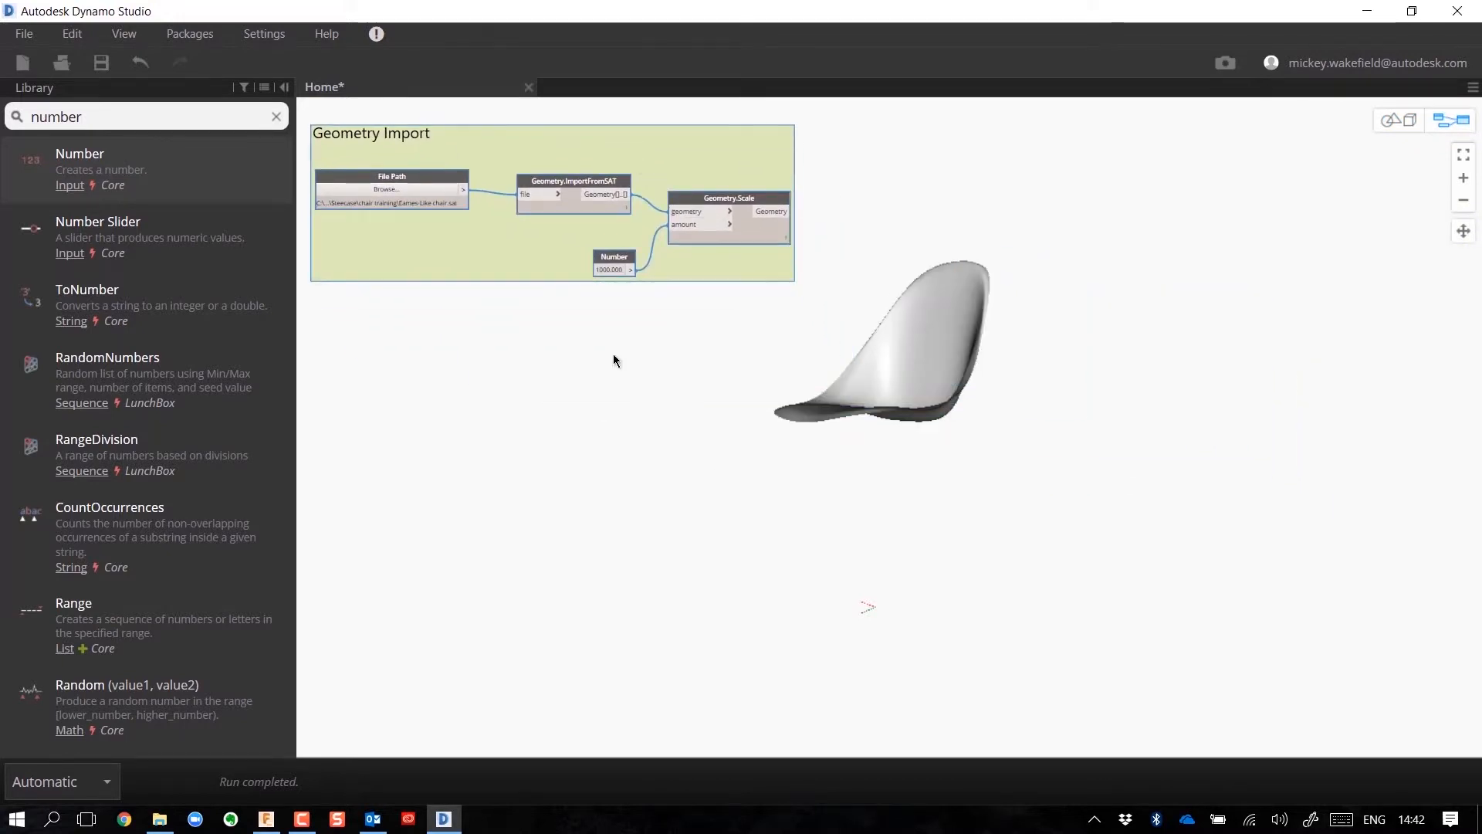
{"action": "left_click", "coordinate": [611, 405]}
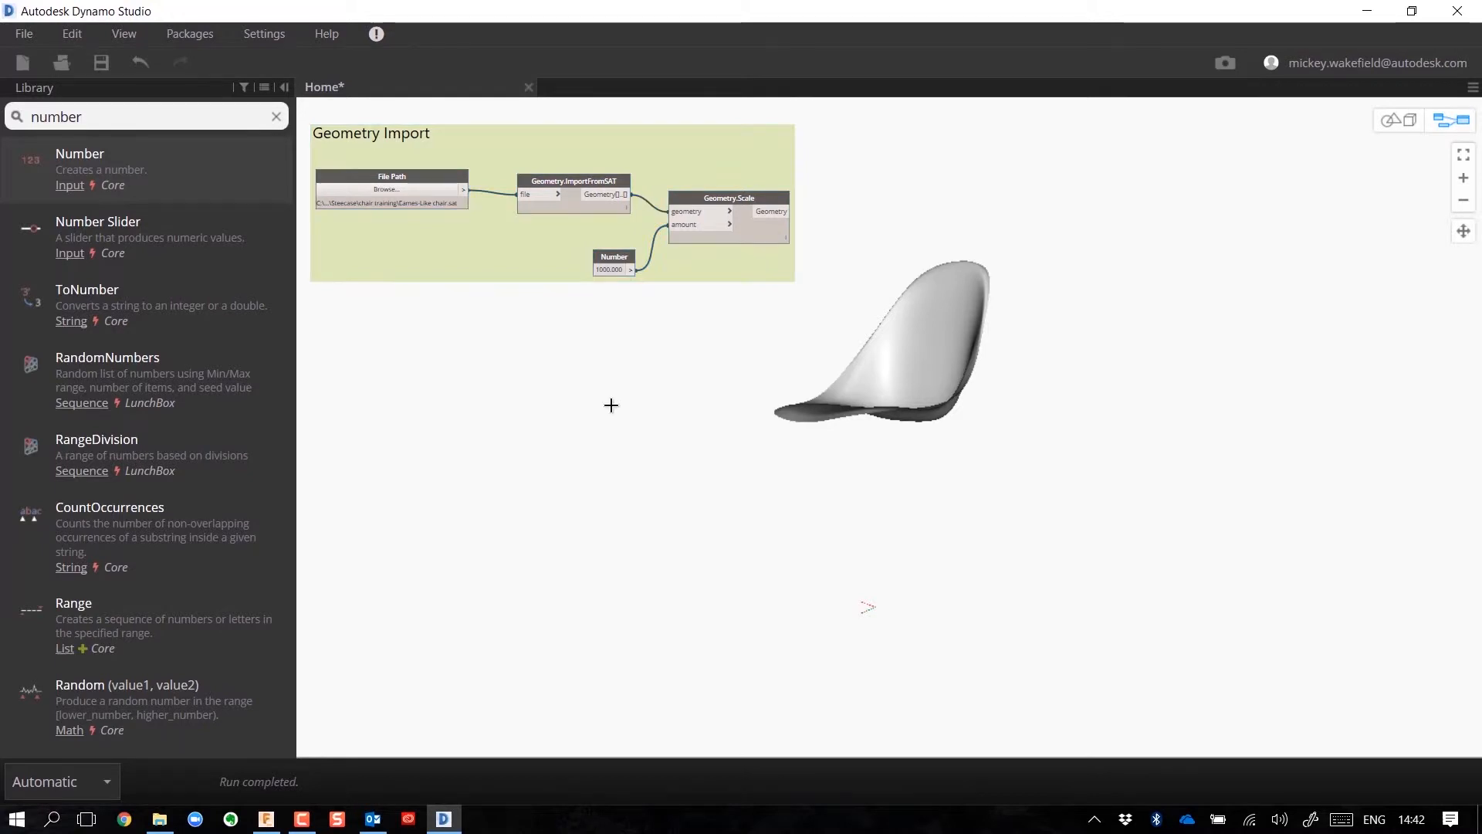
Search the library for grid and add a LunchBox WireGrid node to the right of Geometry.Scale.
{"action": "double_click", "coordinate": [138, 122]}
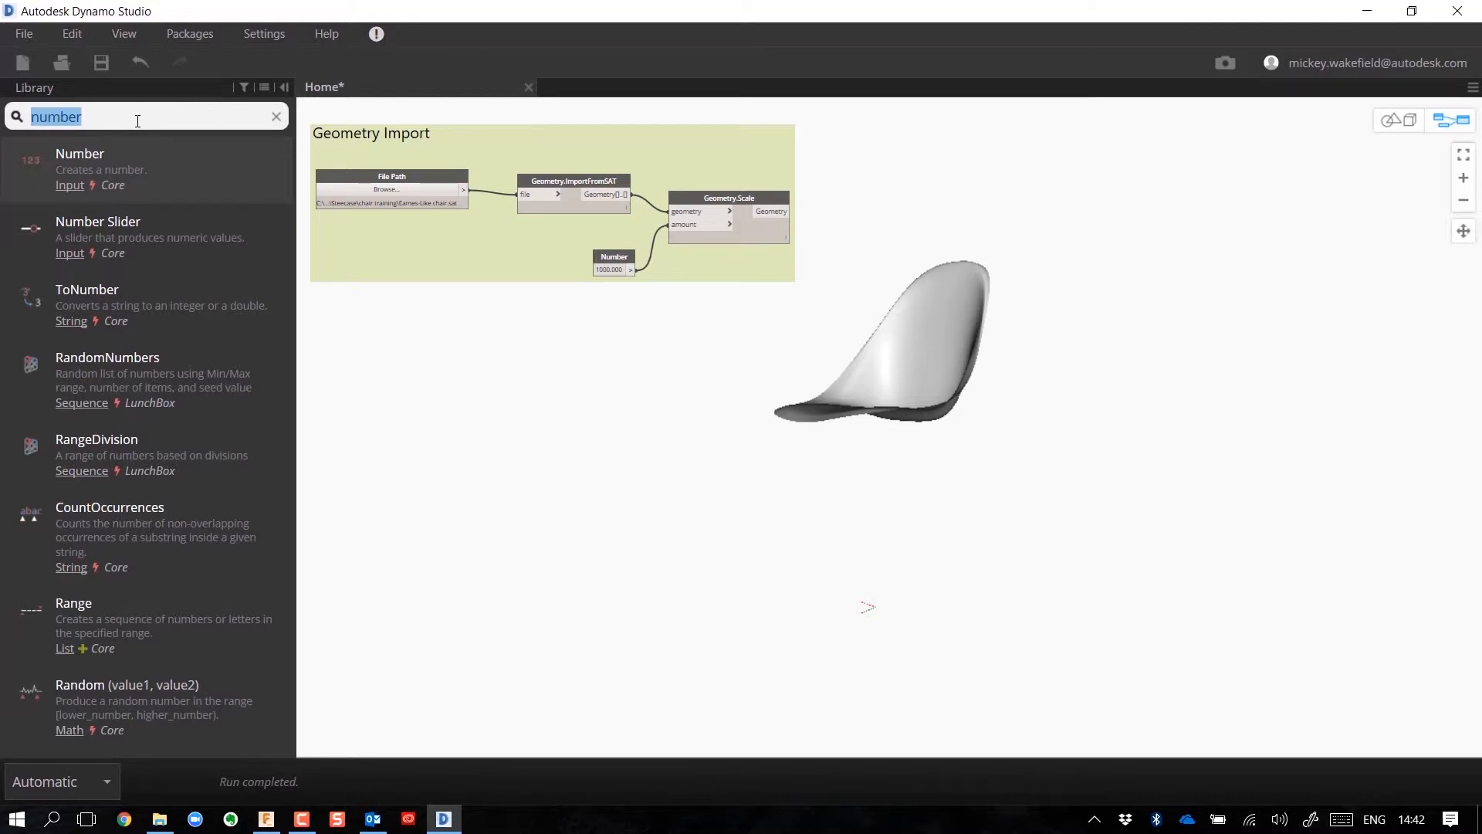
{"action": "type", "text": "grid"}
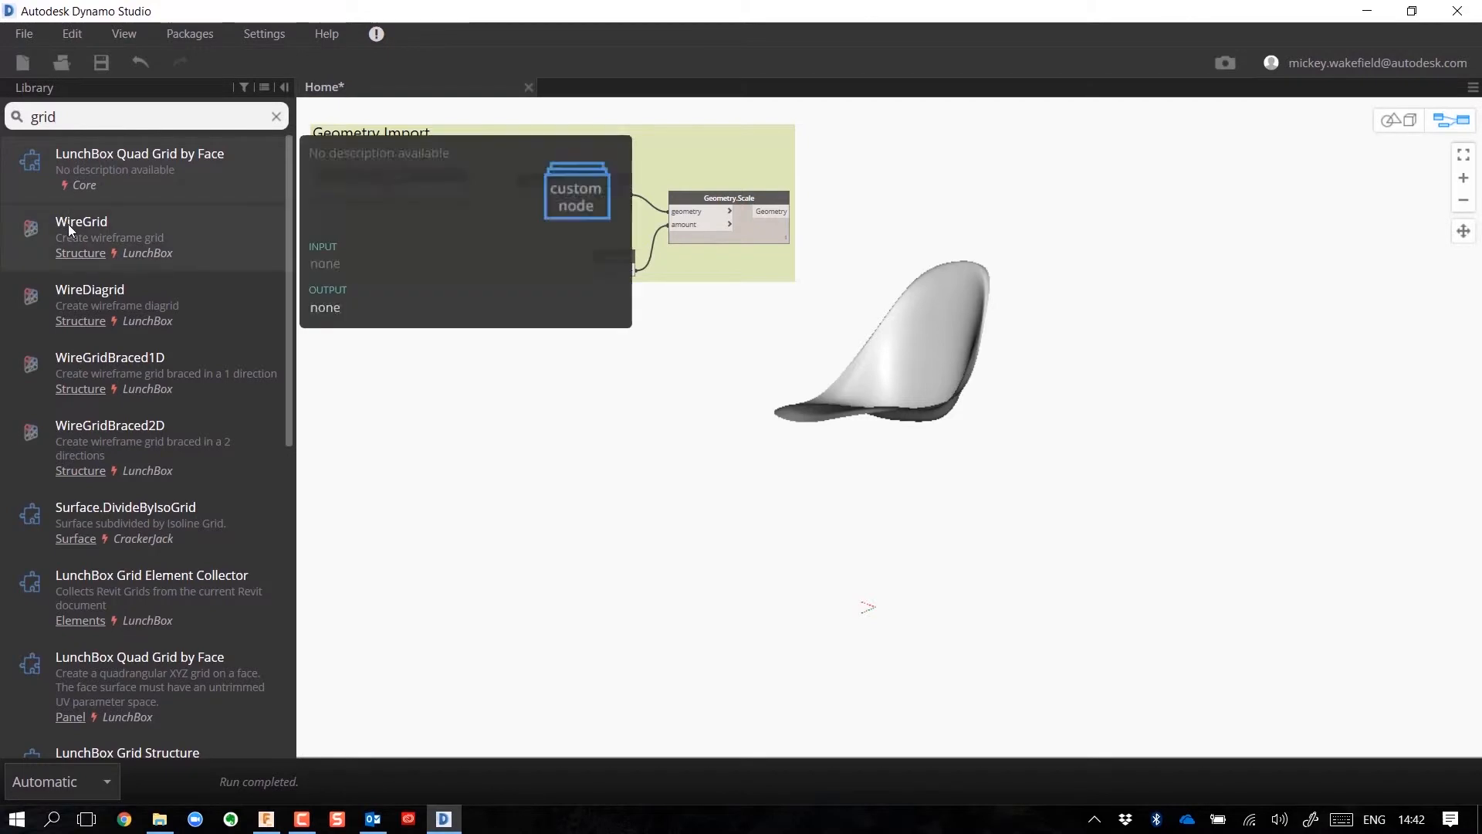
{"action": "mouse_move", "coordinate": [86, 234]}
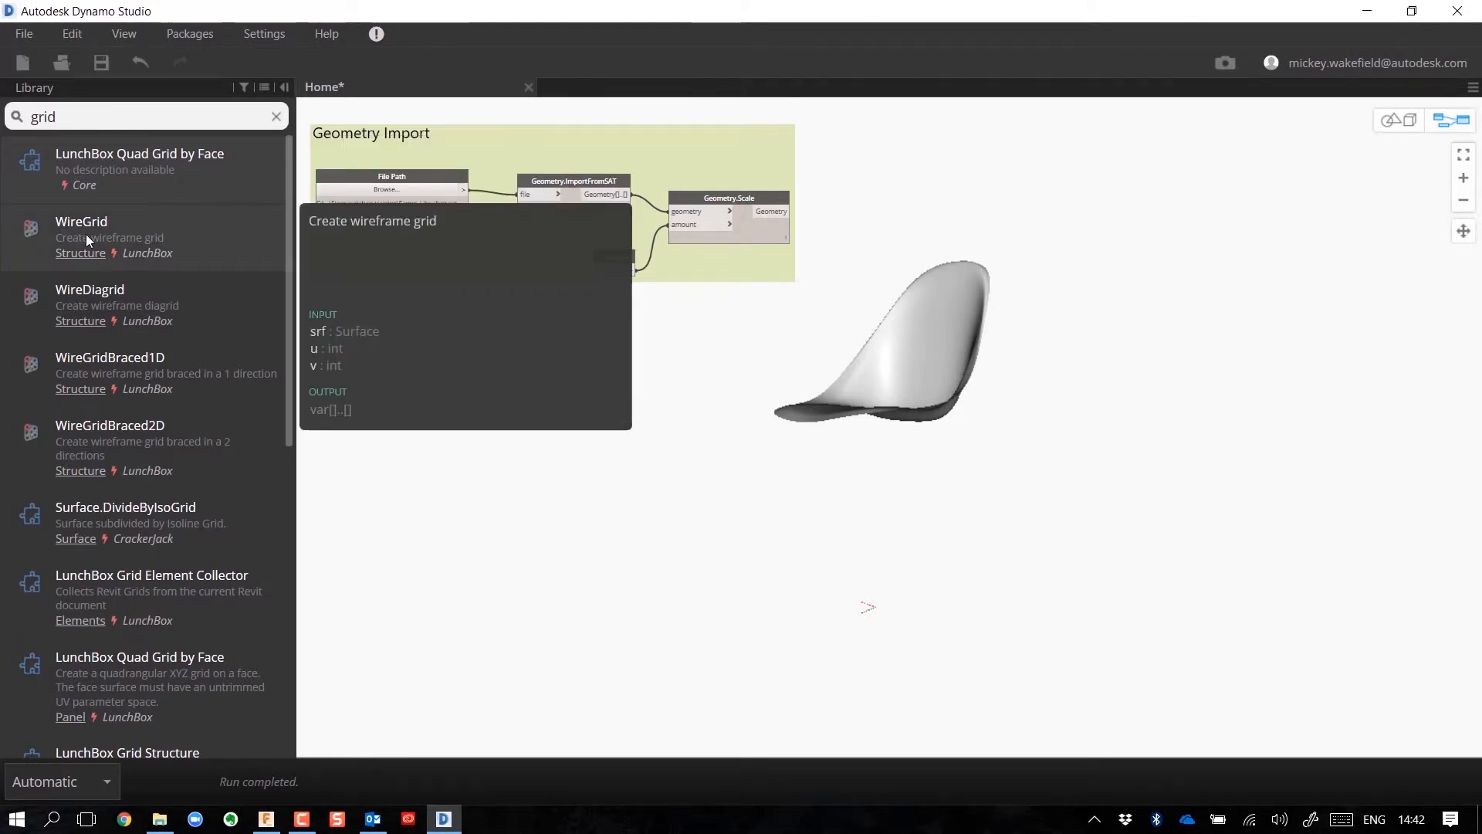
{"action": "left_click", "coordinate": [86, 234]}
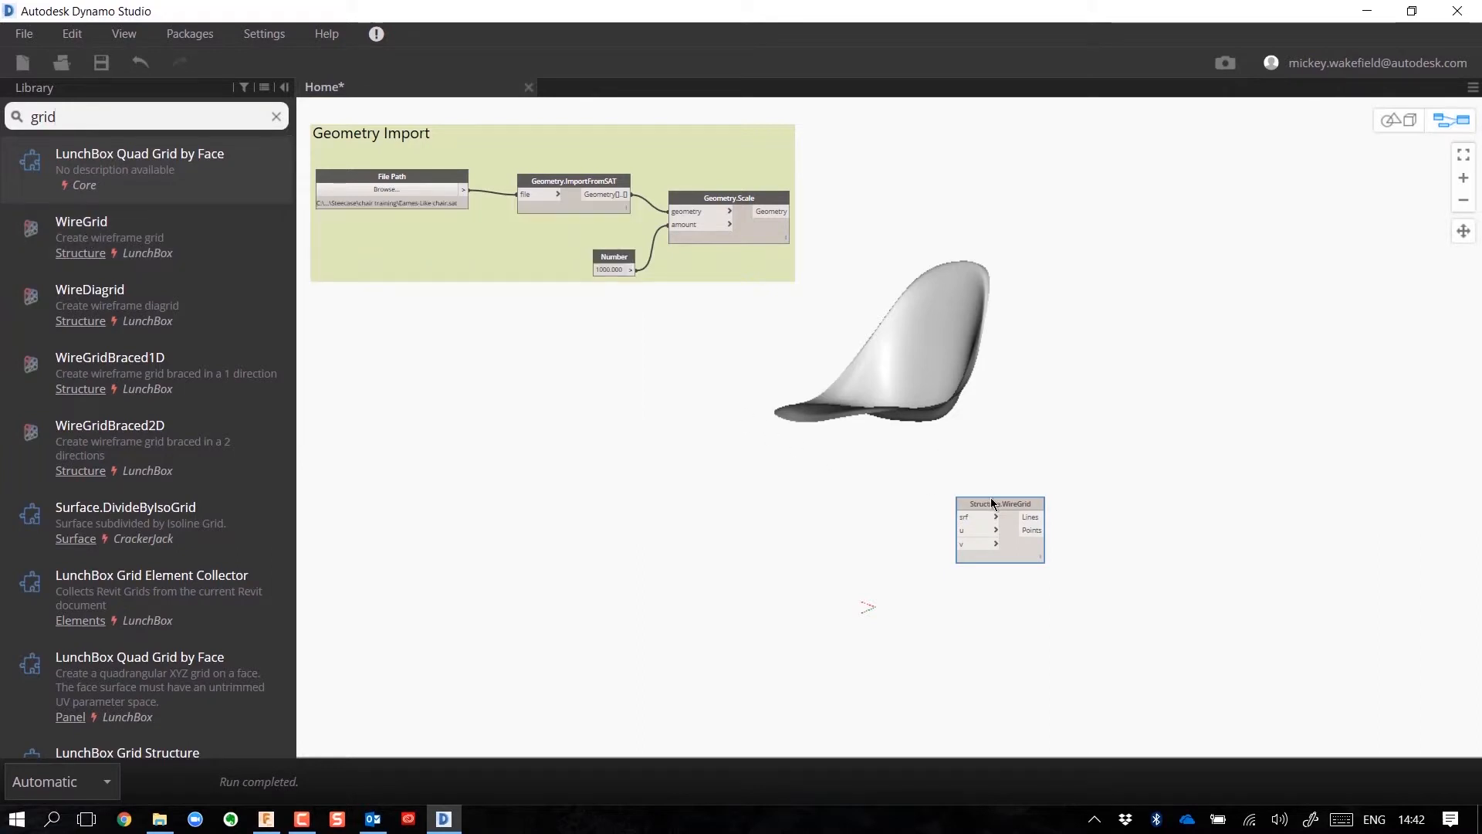
{"action": "left_click_drag", "start_coordinate": [992, 504], "coordinate": [932, 201]}
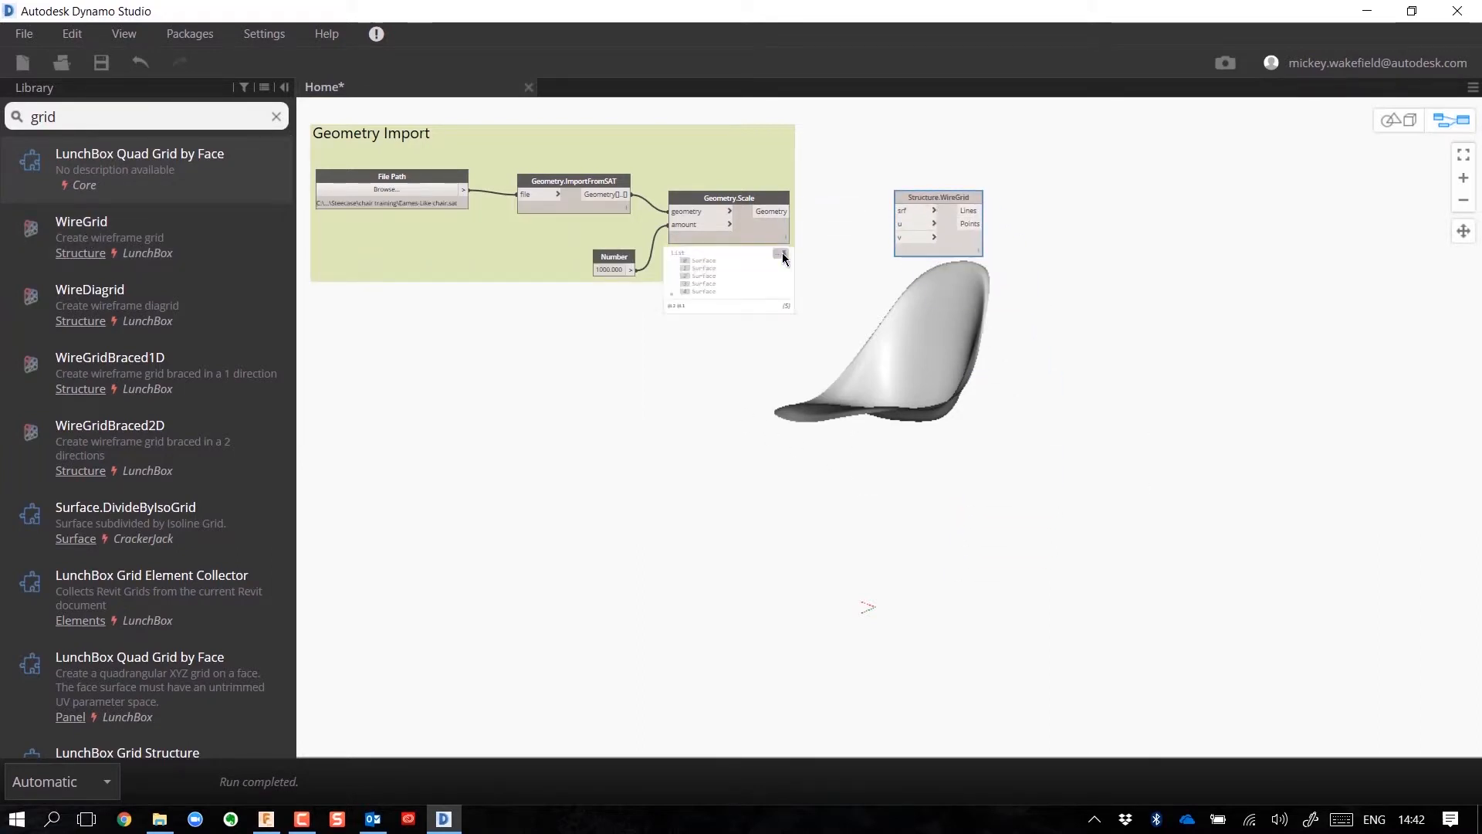
Pin the Geometry.Scale output preview open and connect its geometry output to the srf input of WireGrid.
{"action": "left_click", "coordinate": [781, 252]}
{"action": "left_click", "coordinate": [781, 254]}
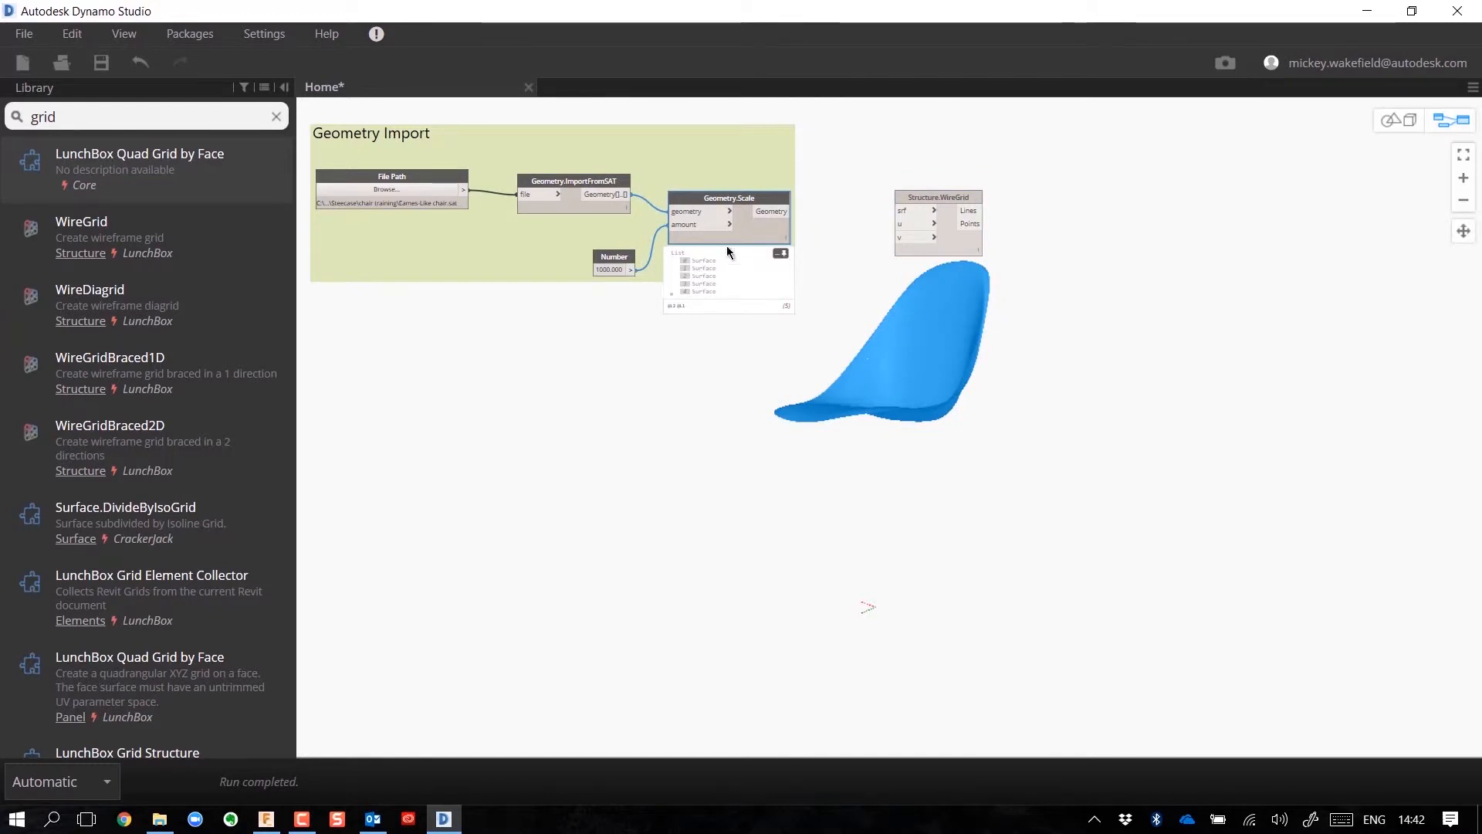
{"action": "left_click", "coordinate": [788, 211]}
{"action": "left_click", "coordinate": [908, 214]}
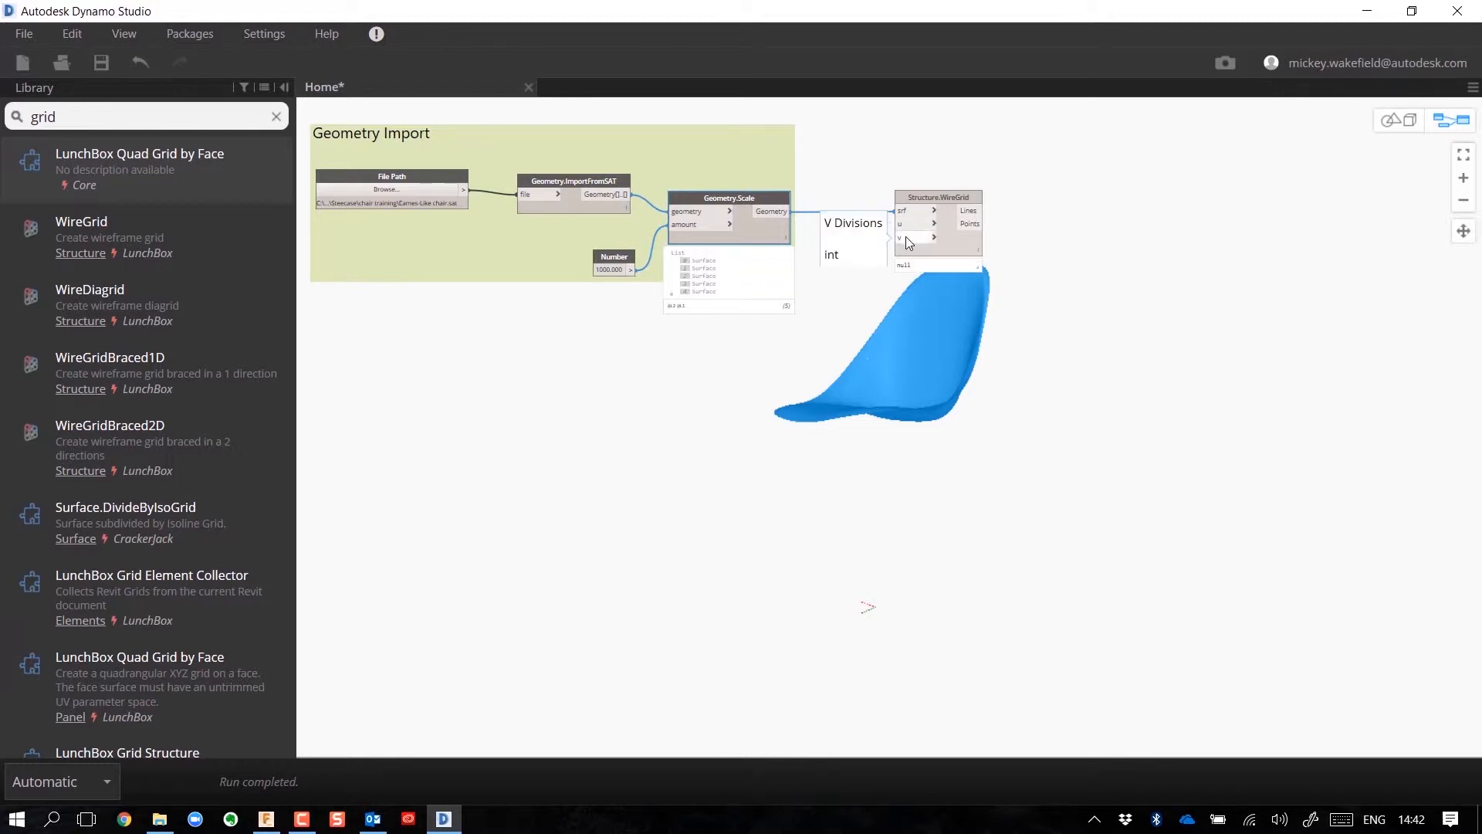
Add an Integer Slider node and place it between the Geometry.Scale and WireGrid nodes.
{"action": "right_click", "coordinate": [640, 454]}
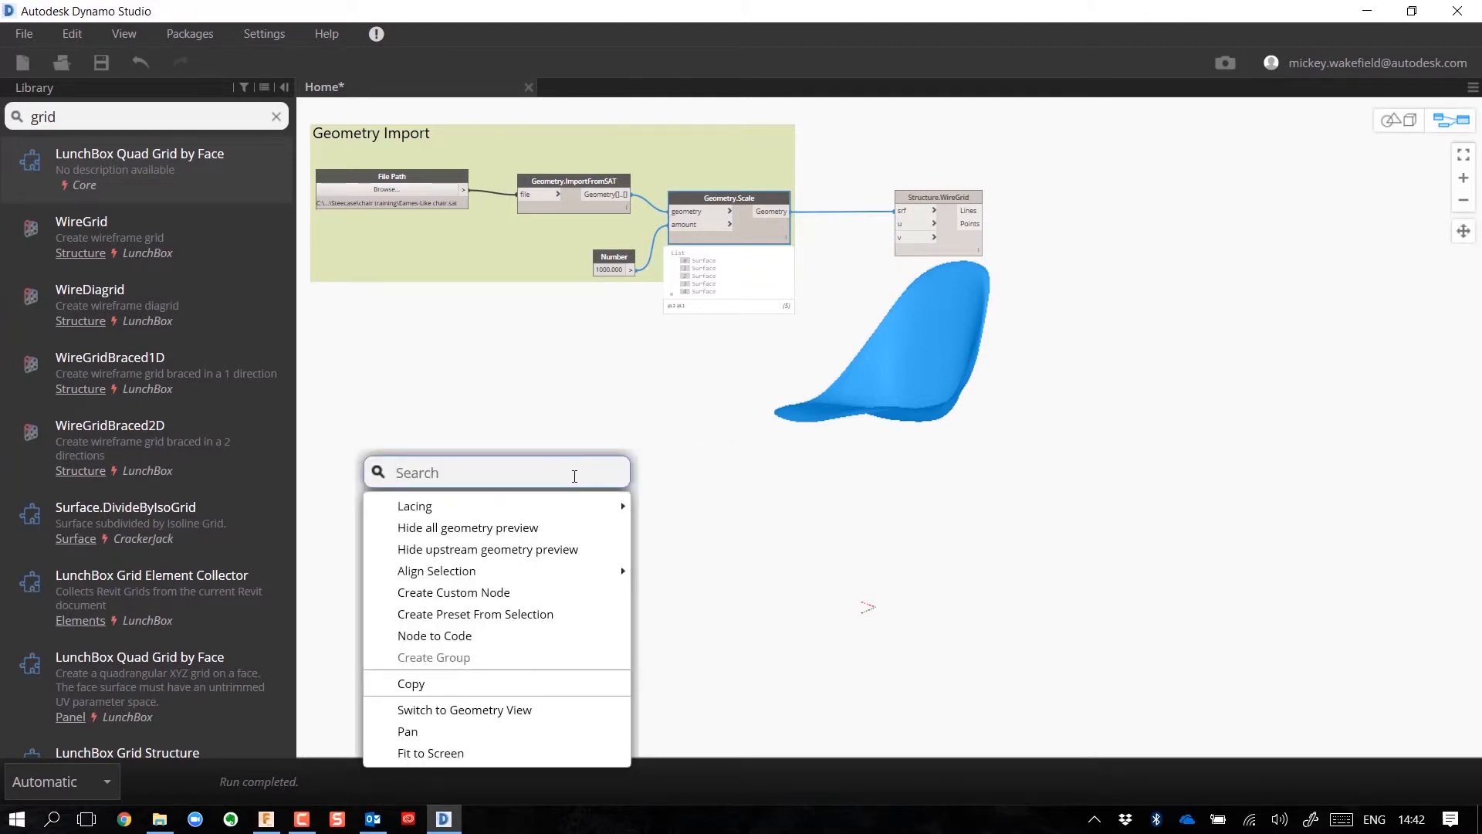
{"action": "type", "text": "integer"}
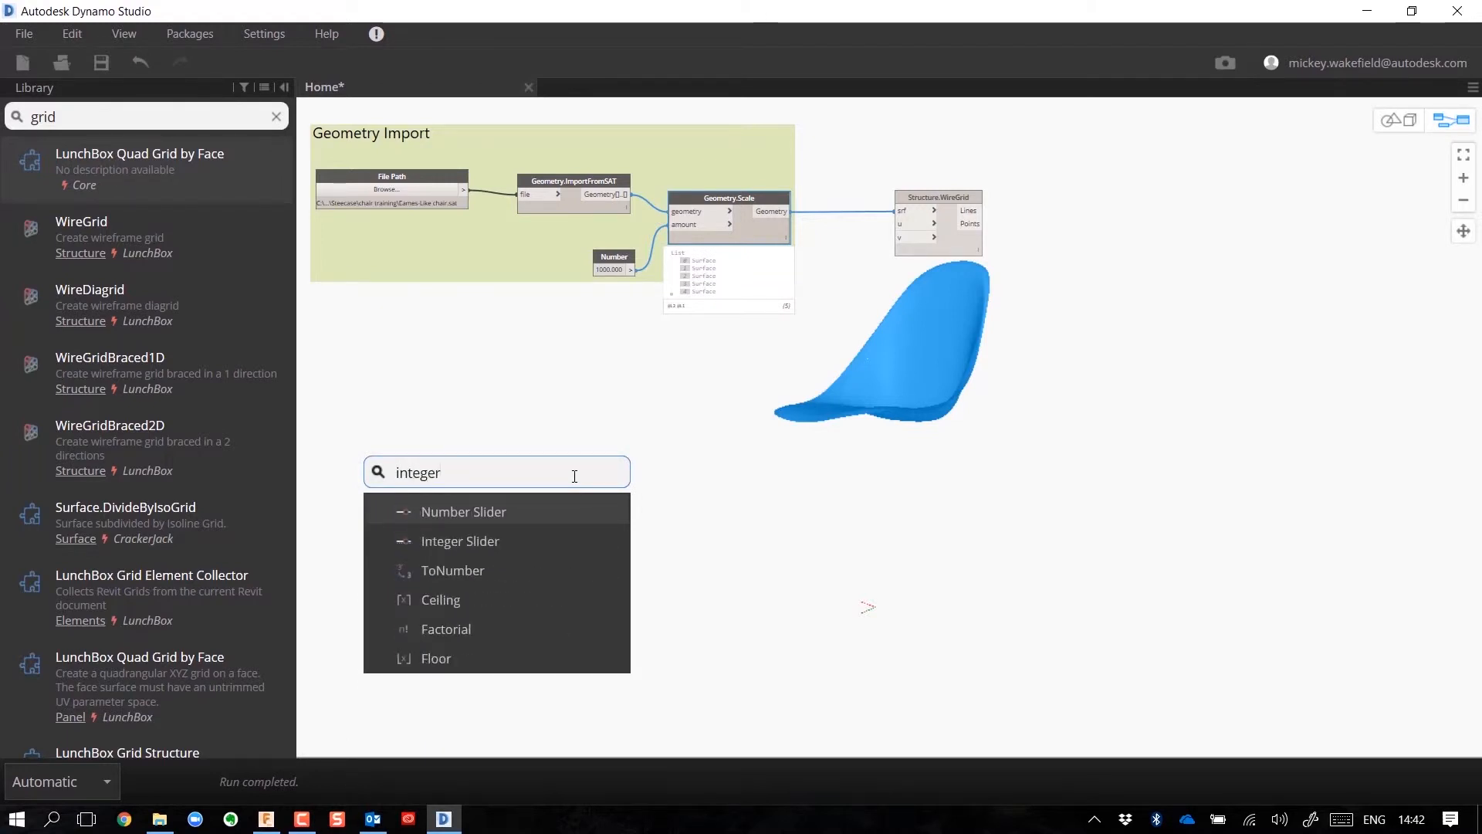
{"action": "left_click", "coordinate": [497, 545]}
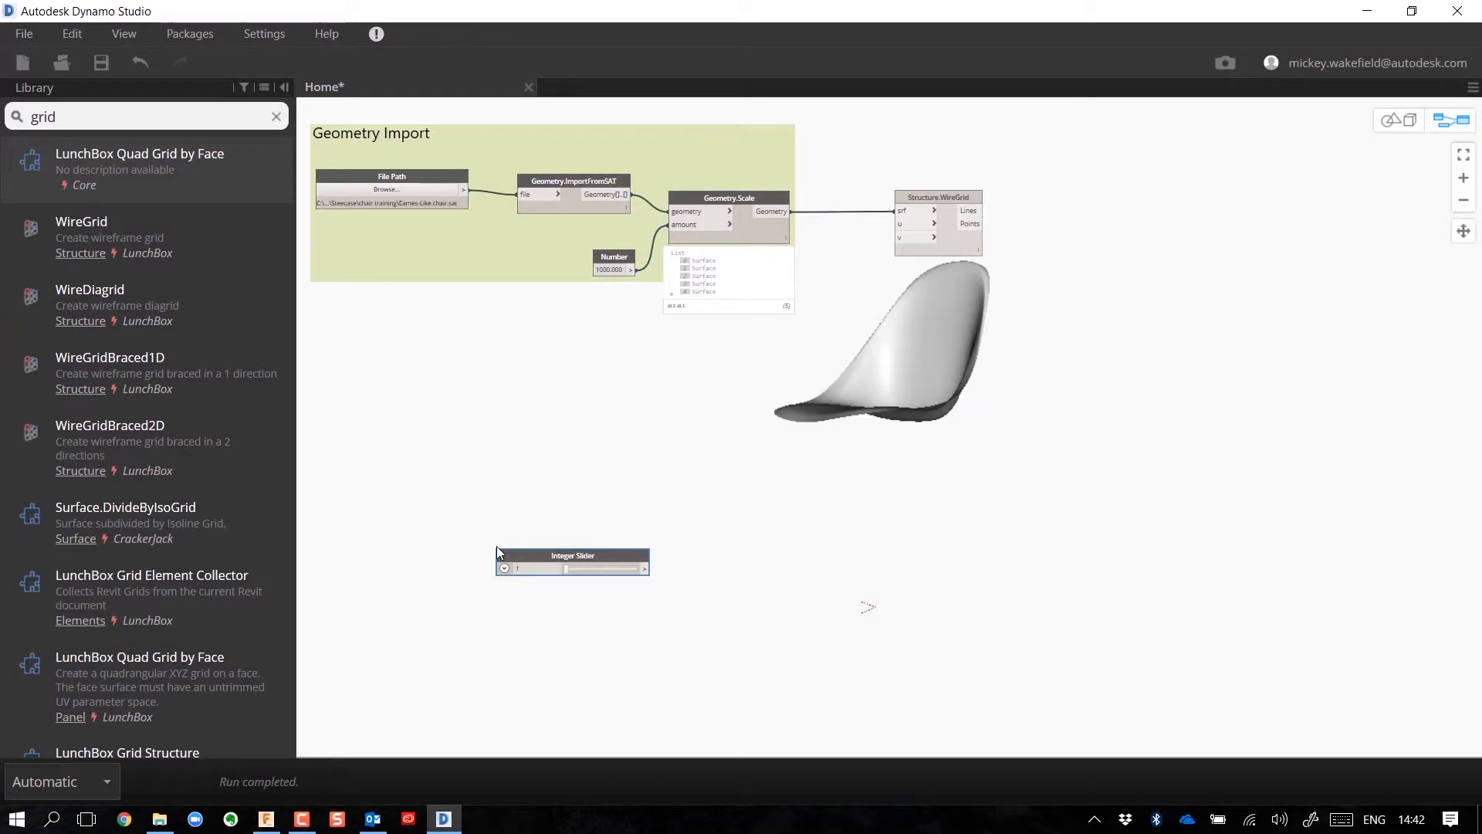
{"action": "left_click_drag", "start_coordinate": [557, 552], "coordinate": [877, 299]}
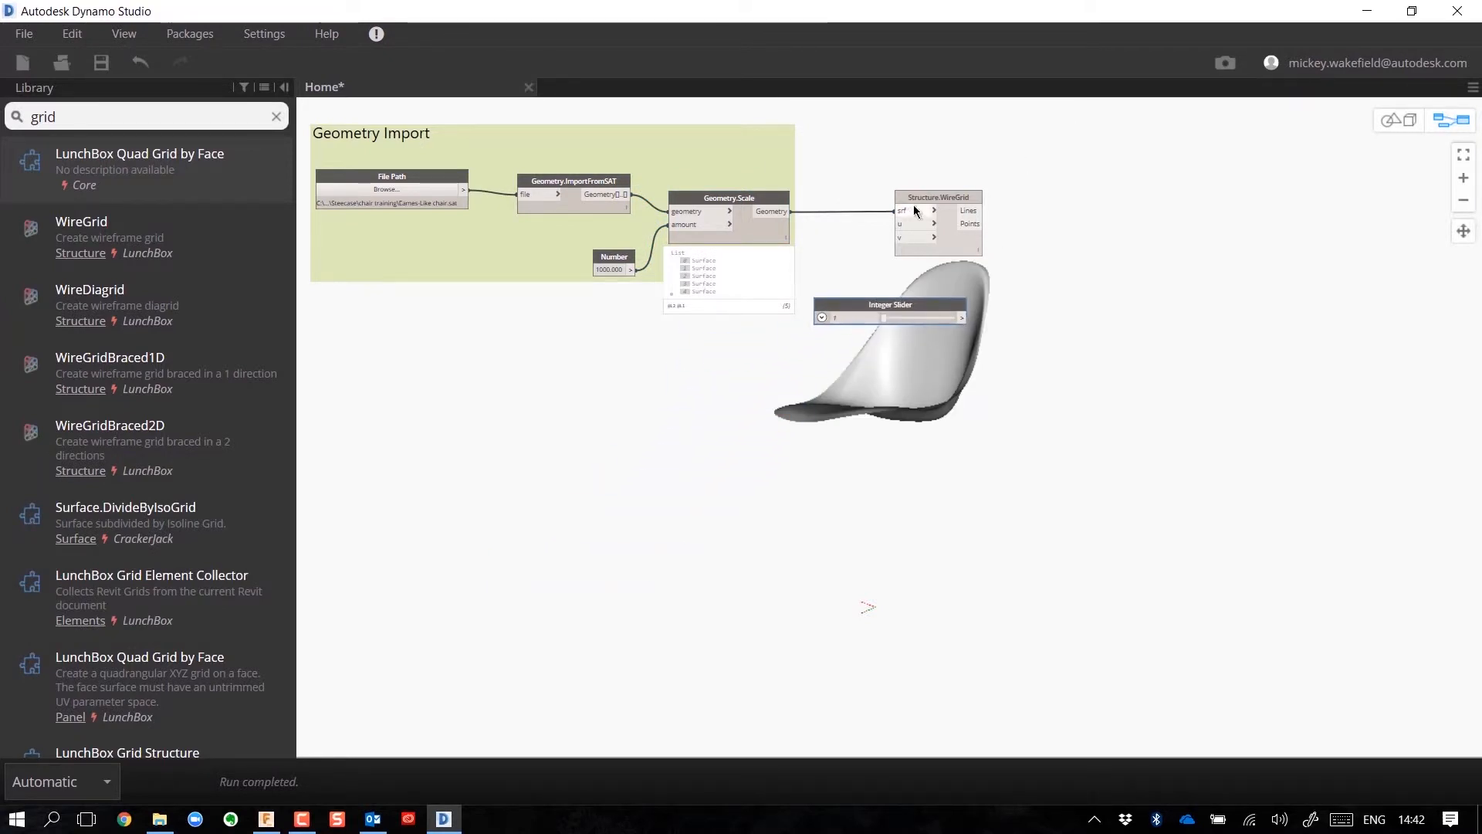
Space out the WireGrid and Integer Slider nodes and connect the slider to both the u and v inputs.
{"action": "left_click_drag", "start_coordinate": [930, 199], "coordinate": [1067, 151]}
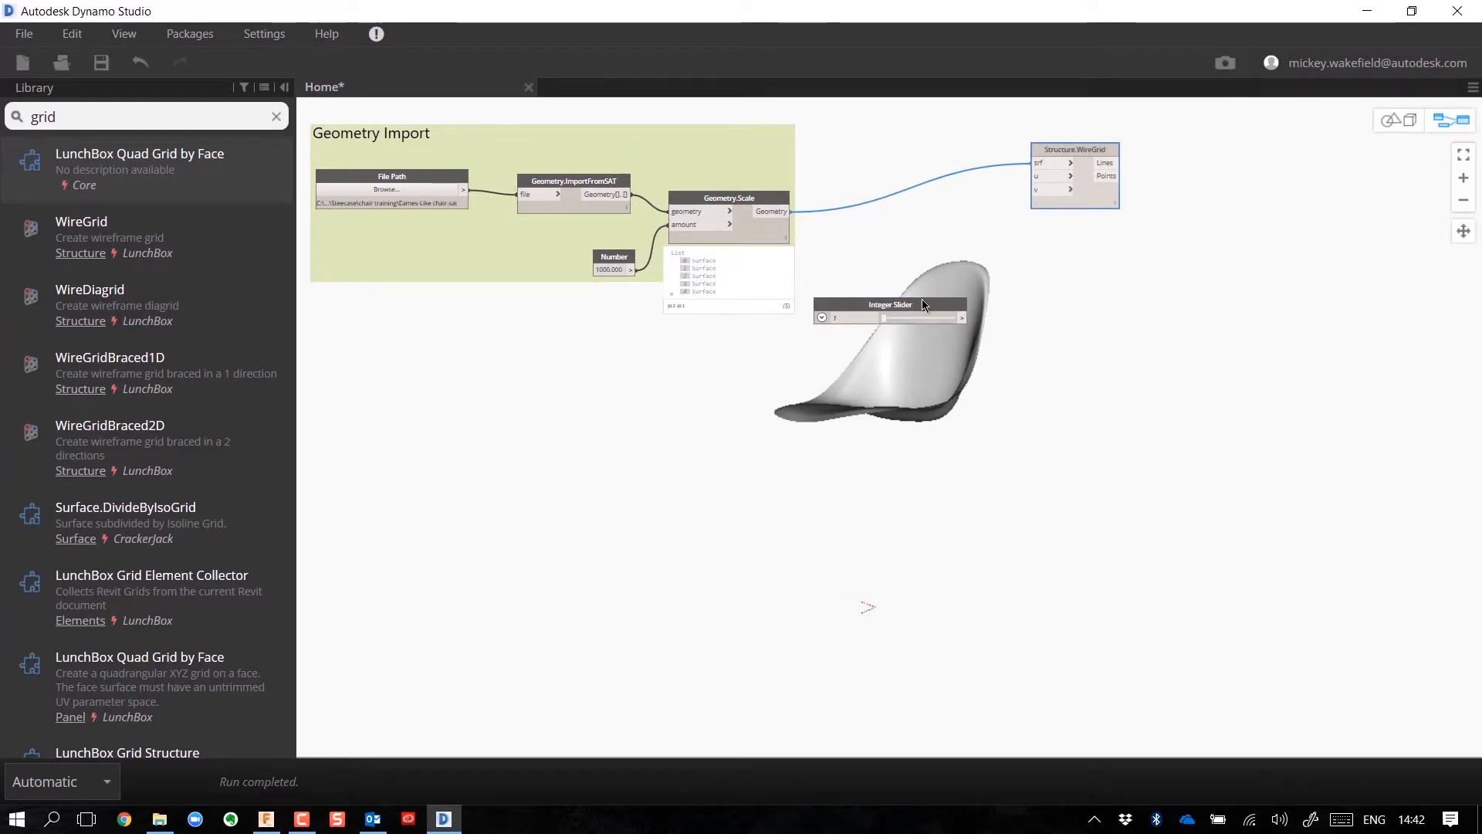
{"action": "left_click_drag", "start_coordinate": [925, 304], "coordinate": [933, 260]}
{"action": "left_click", "coordinate": [973, 252]}
{"action": "left_click", "coordinate": [1038, 176]}
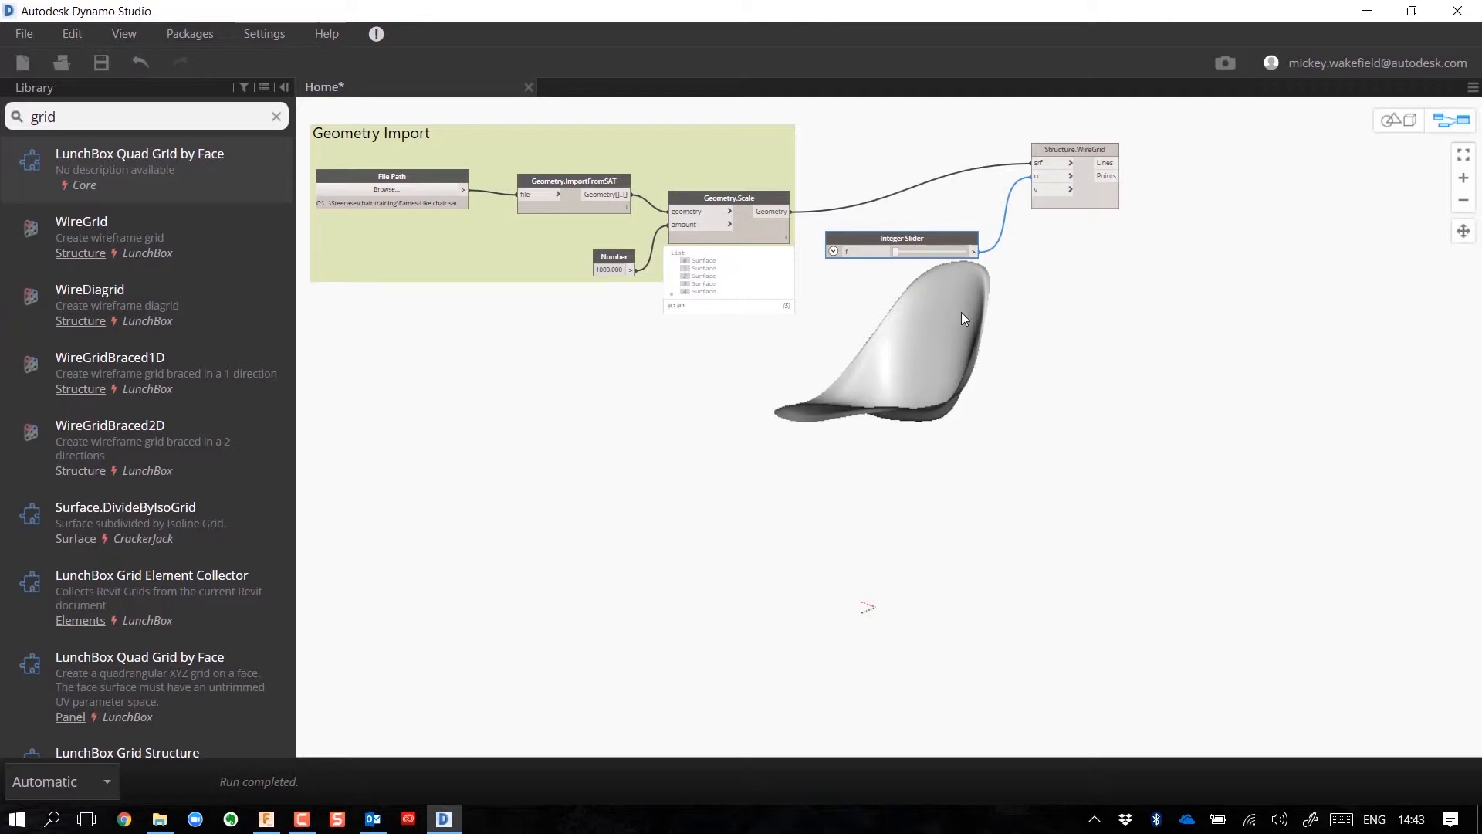
{"action": "left_click", "coordinate": [974, 252]}
{"action": "left_click", "coordinate": [1036, 191]}
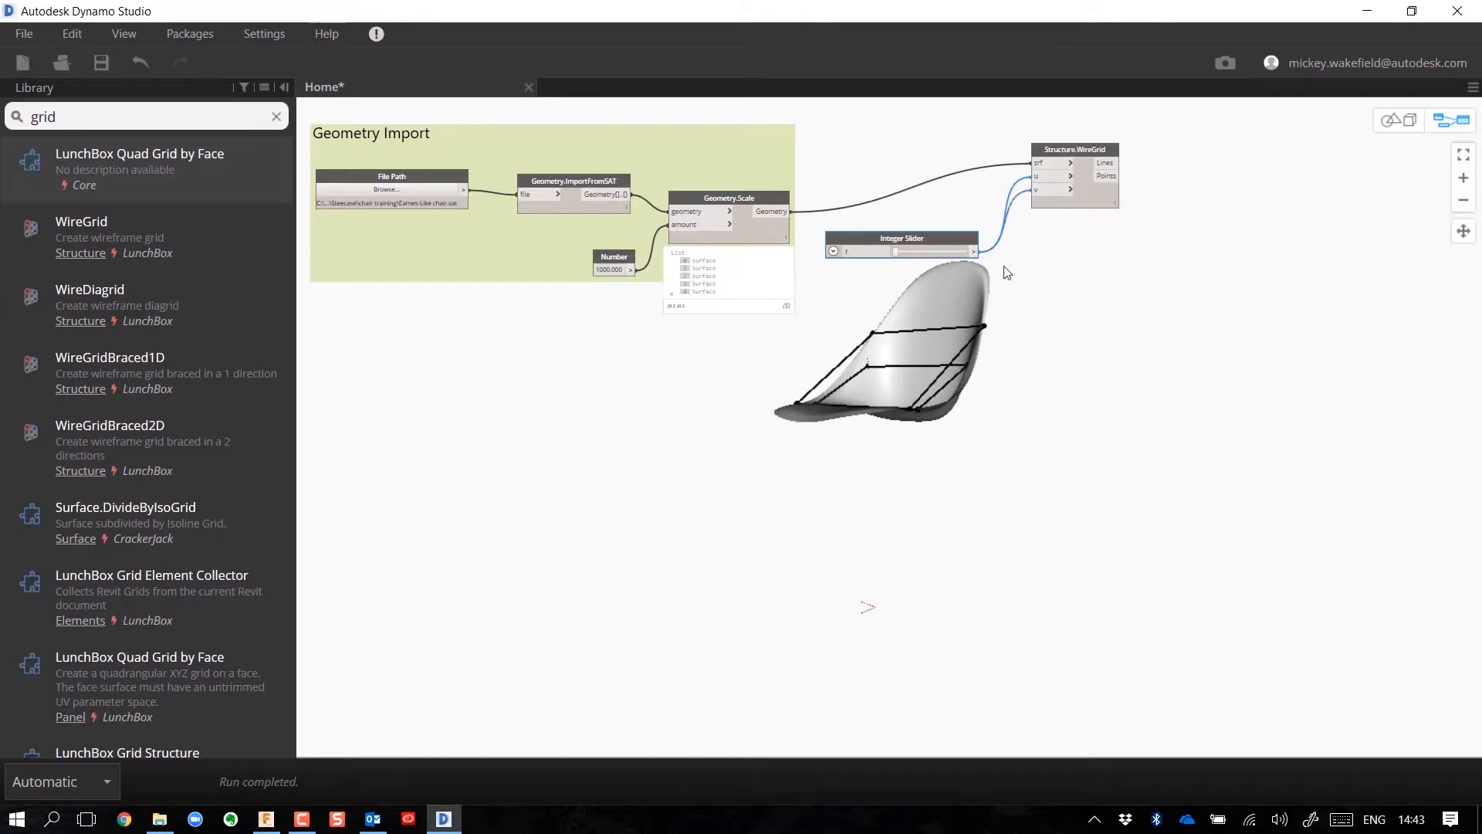
Set the Integer Slider's maximum to 25 and minimum to 2, and collapse its settings.
{"action": "left_click", "coordinate": [833, 252]}
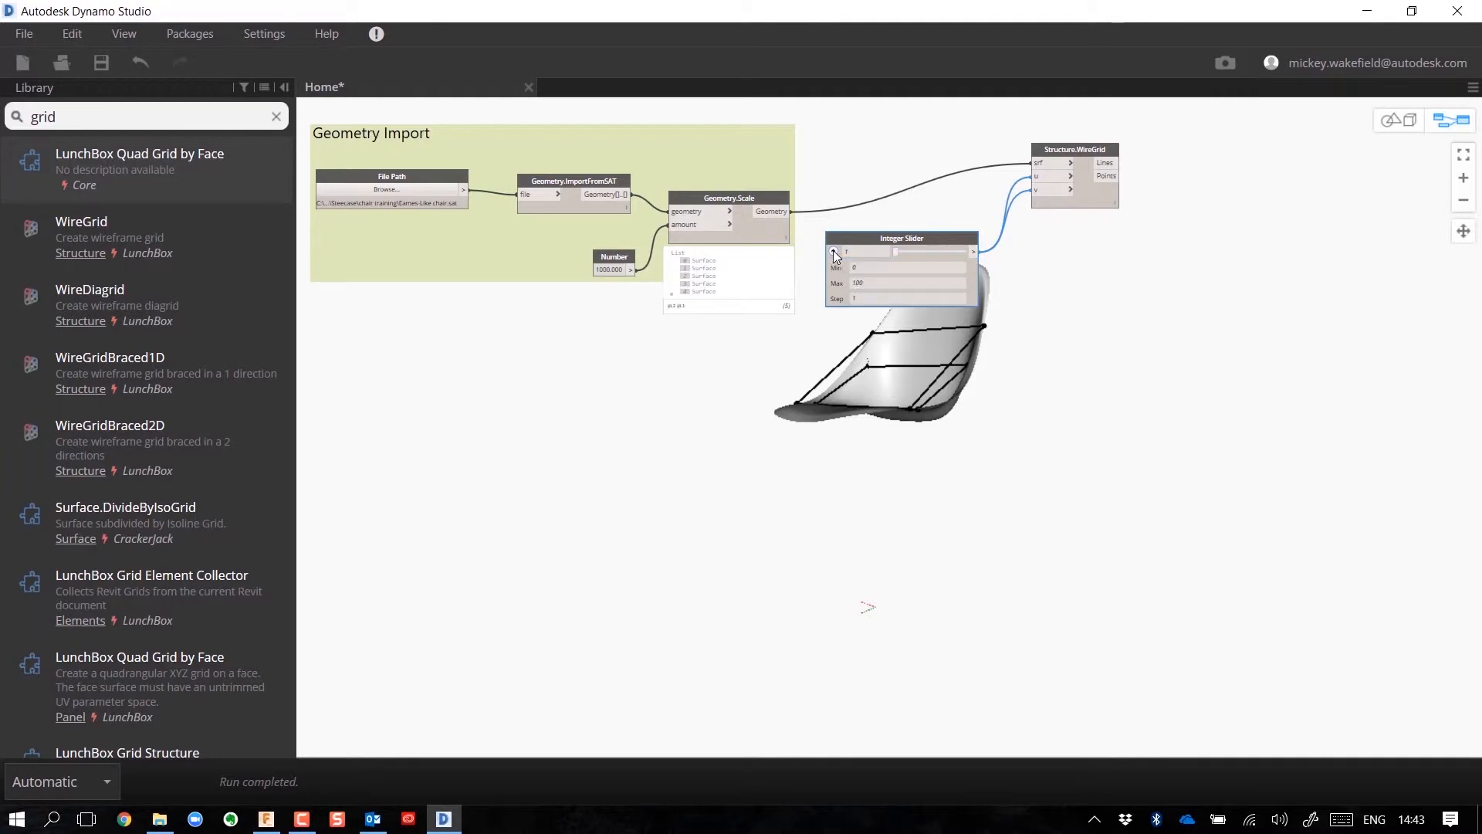
{"action": "left_click", "coordinate": [873, 280]}
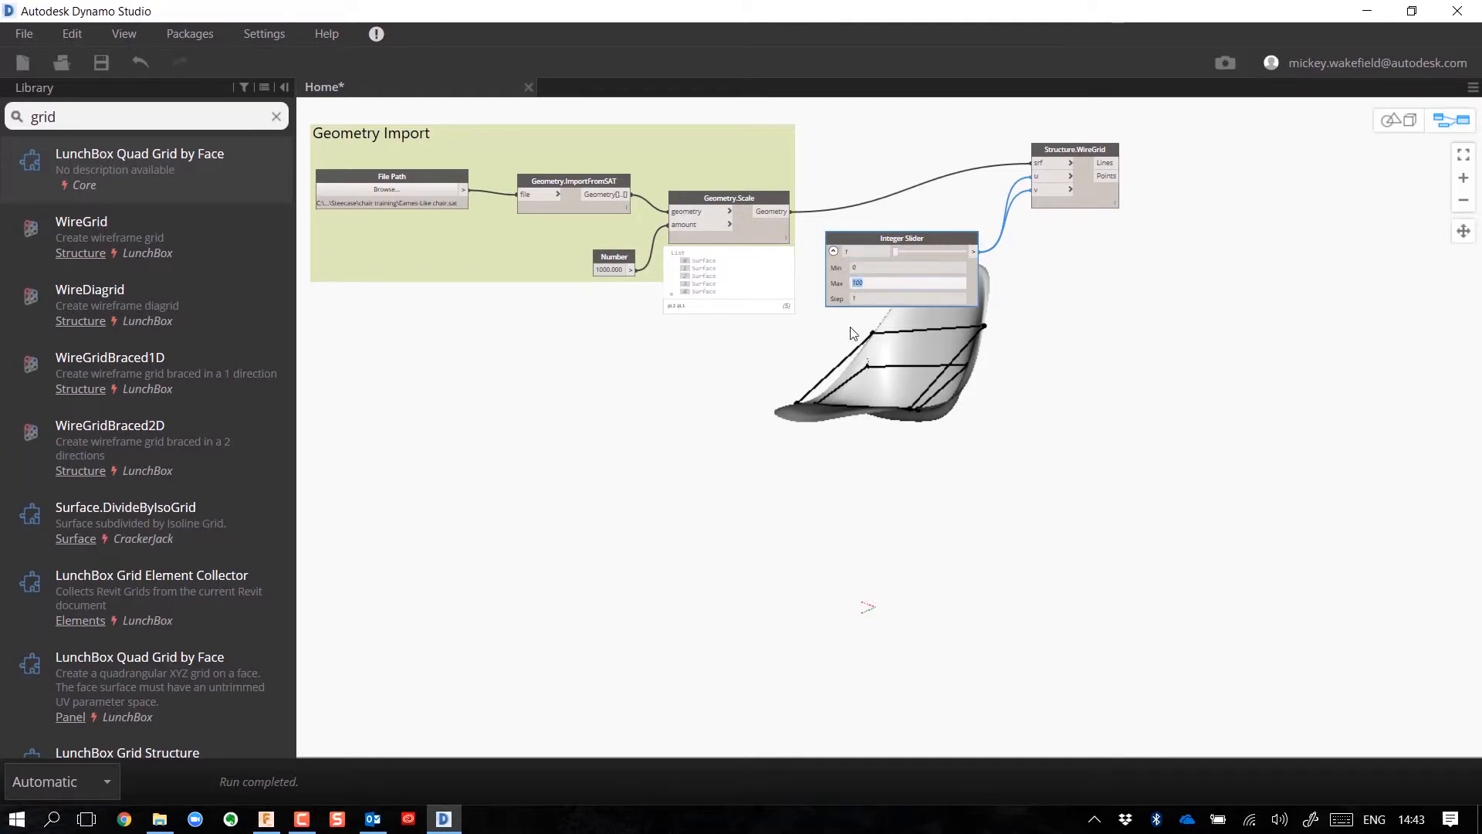
{"action": "type", "text": "25"}
{"action": "key", "text": "Return"}
{"action": "left_click", "coordinate": [868, 268]}
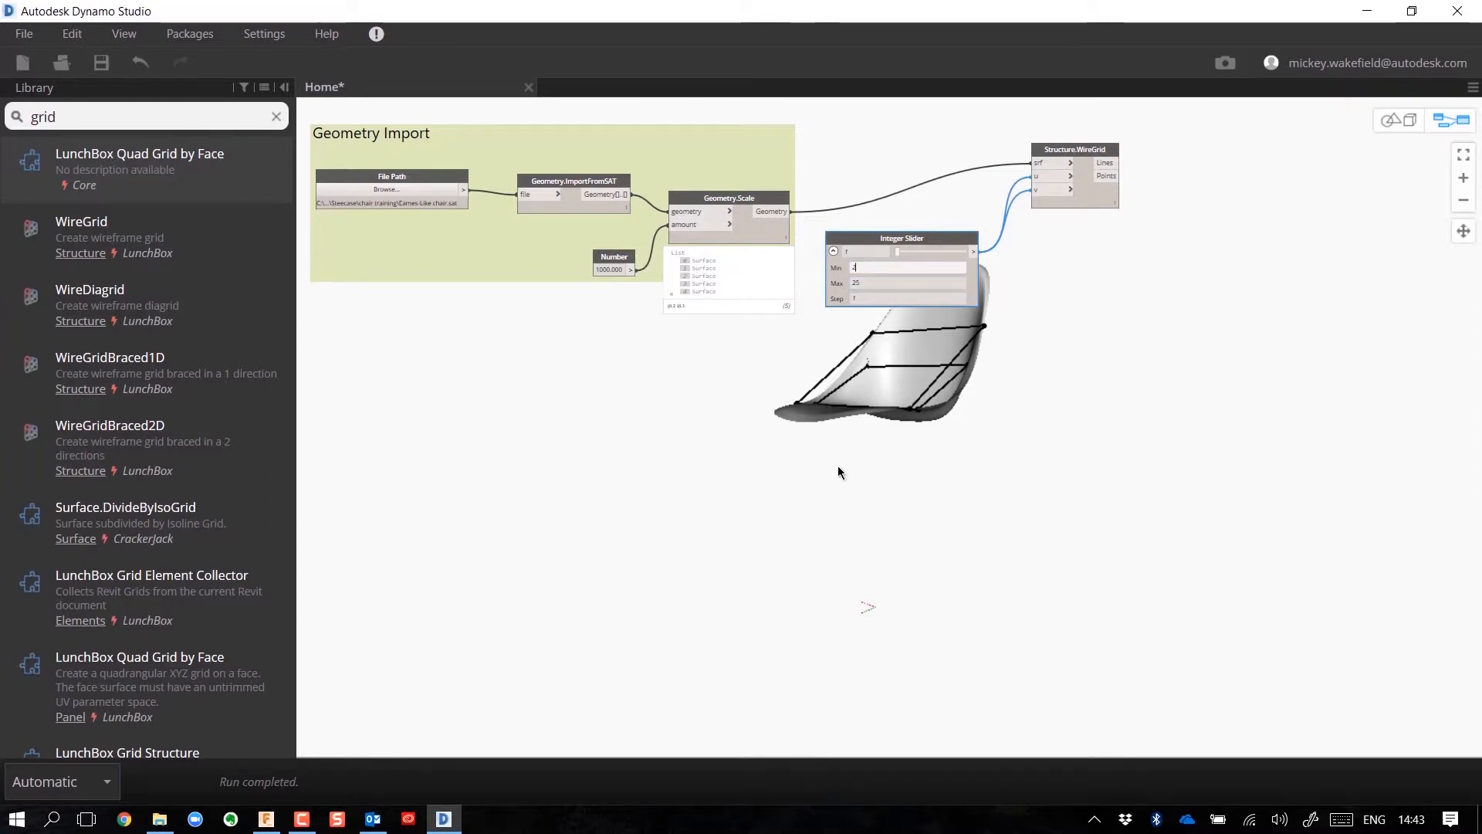
{"action": "key", "text": "Return"}
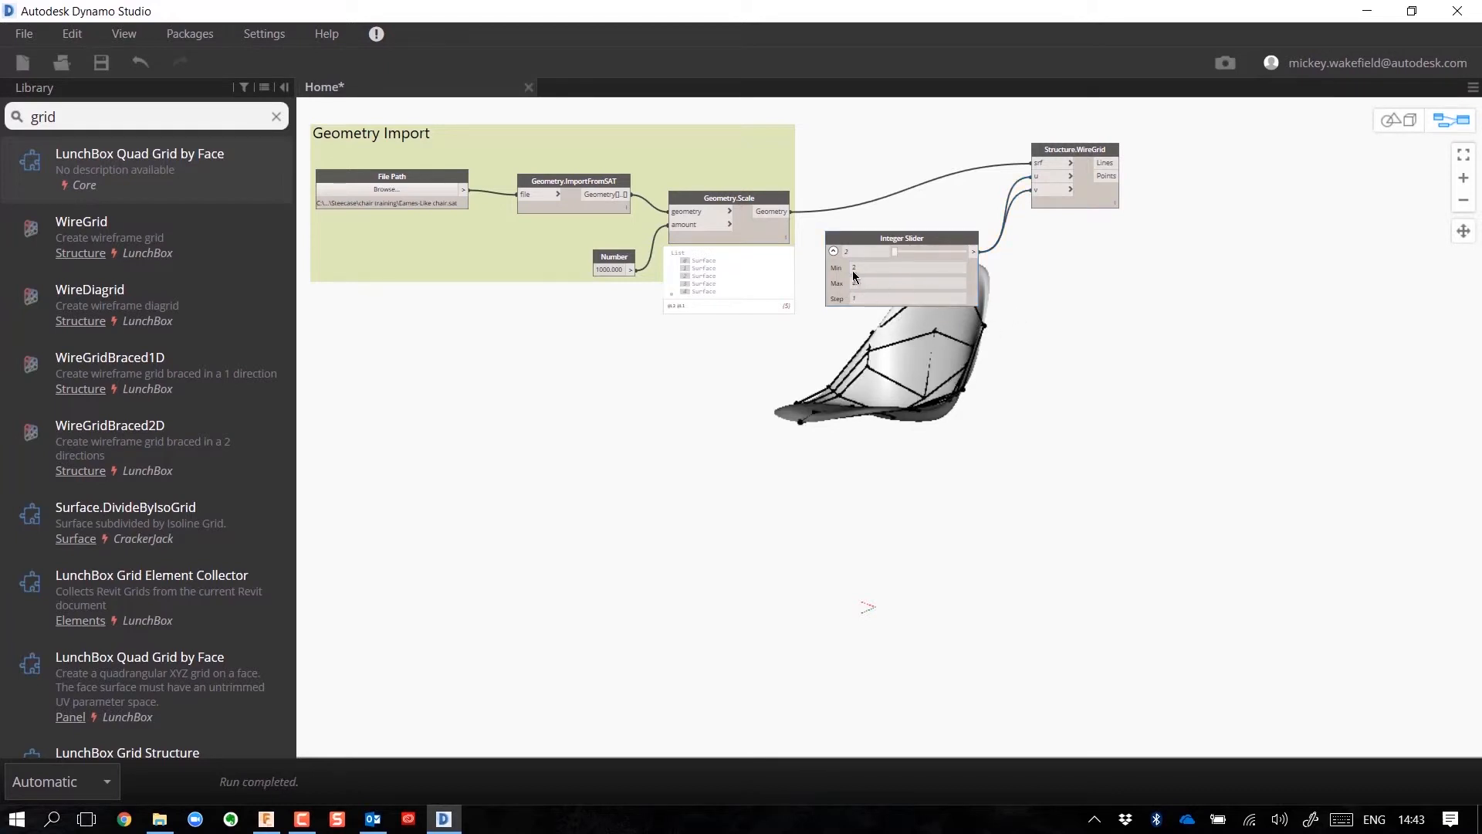
{"action": "left_click", "coordinate": [833, 252]}
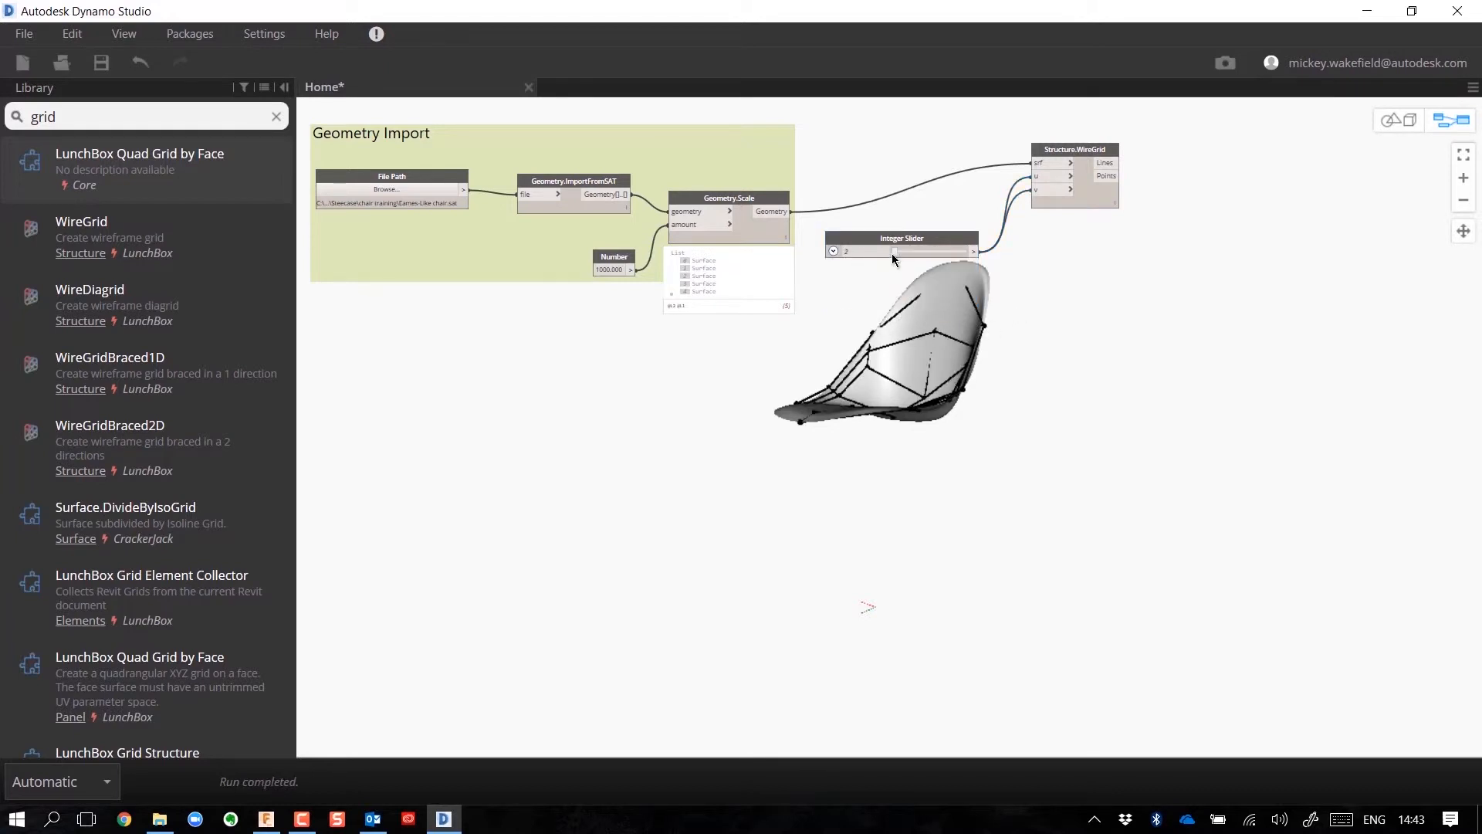
Inspect the wire grid on the chair in the geometry view and position the chair below the graph nodes.
{"action": "right_click", "coordinate": [1222, 264]}
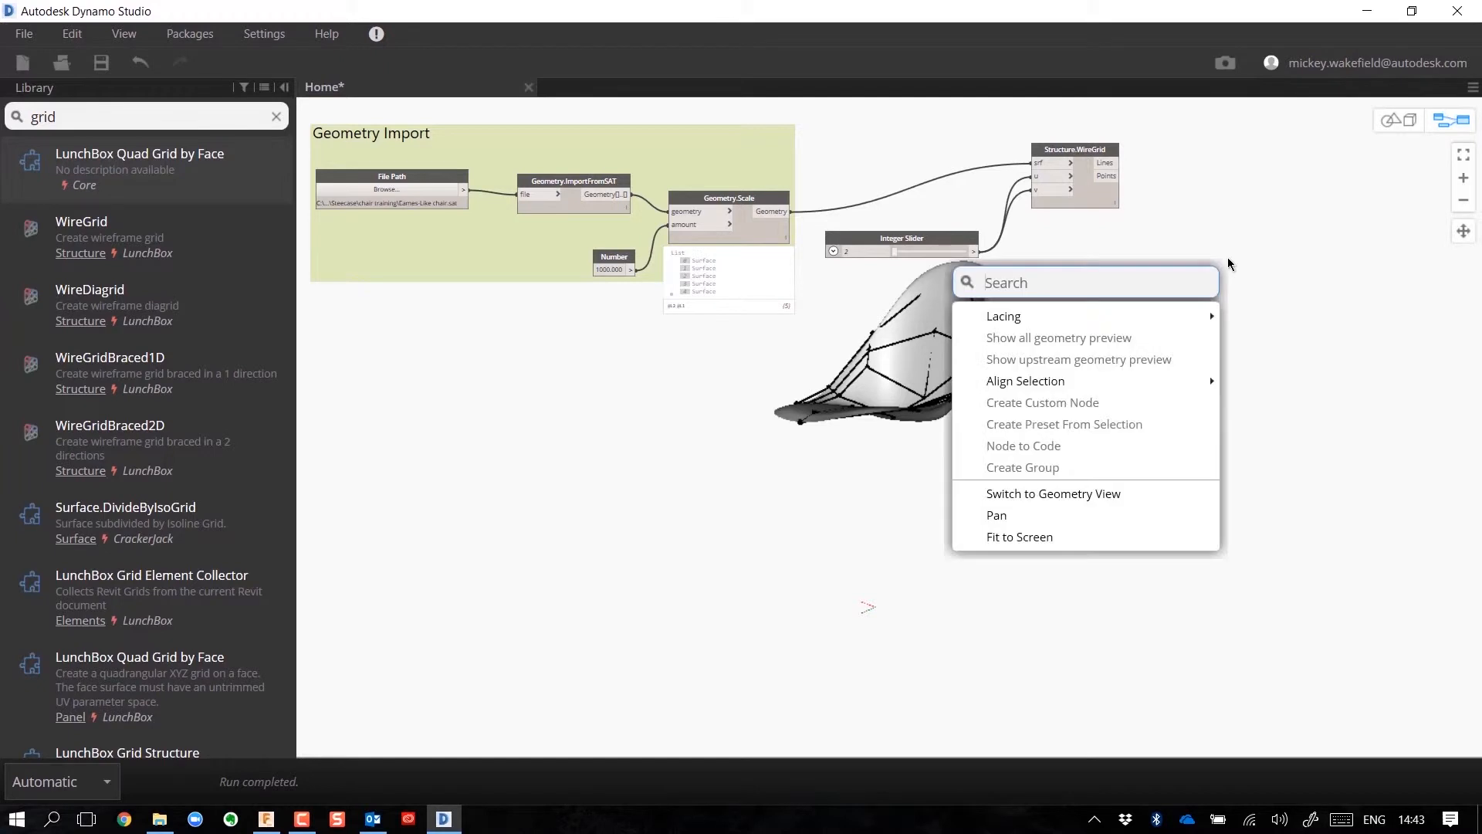
{"action": "left_click", "coordinate": [1073, 497]}
{"action": "right_click_drag", "start_coordinate": [999, 406], "coordinate": [989, 467]}
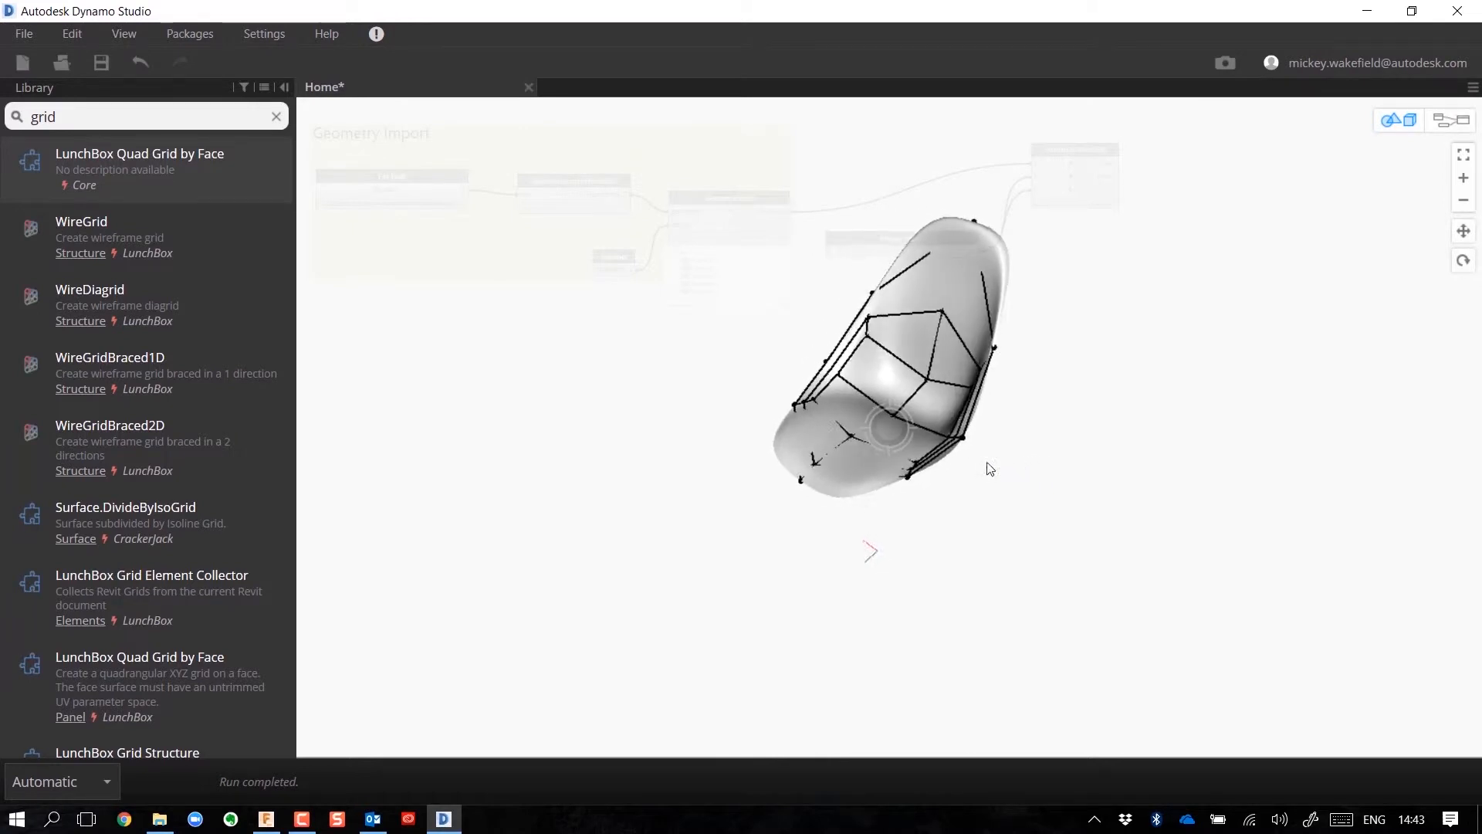
{"action": "scroll", "coordinate": [1015, 378], "scroll_direction": "up", "scroll_amount": 3}
{"action": "scroll", "coordinate": [1143, 209], "scroll_direction": "up", "scroll_amount": 2}
{"action": "scroll", "coordinate": [1143, 208], "scroll_direction": "down", "scroll_amount": 2}
{"action": "scroll", "coordinate": [1144, 202], "scroll_direction": "down", "scroll_amount": 3}
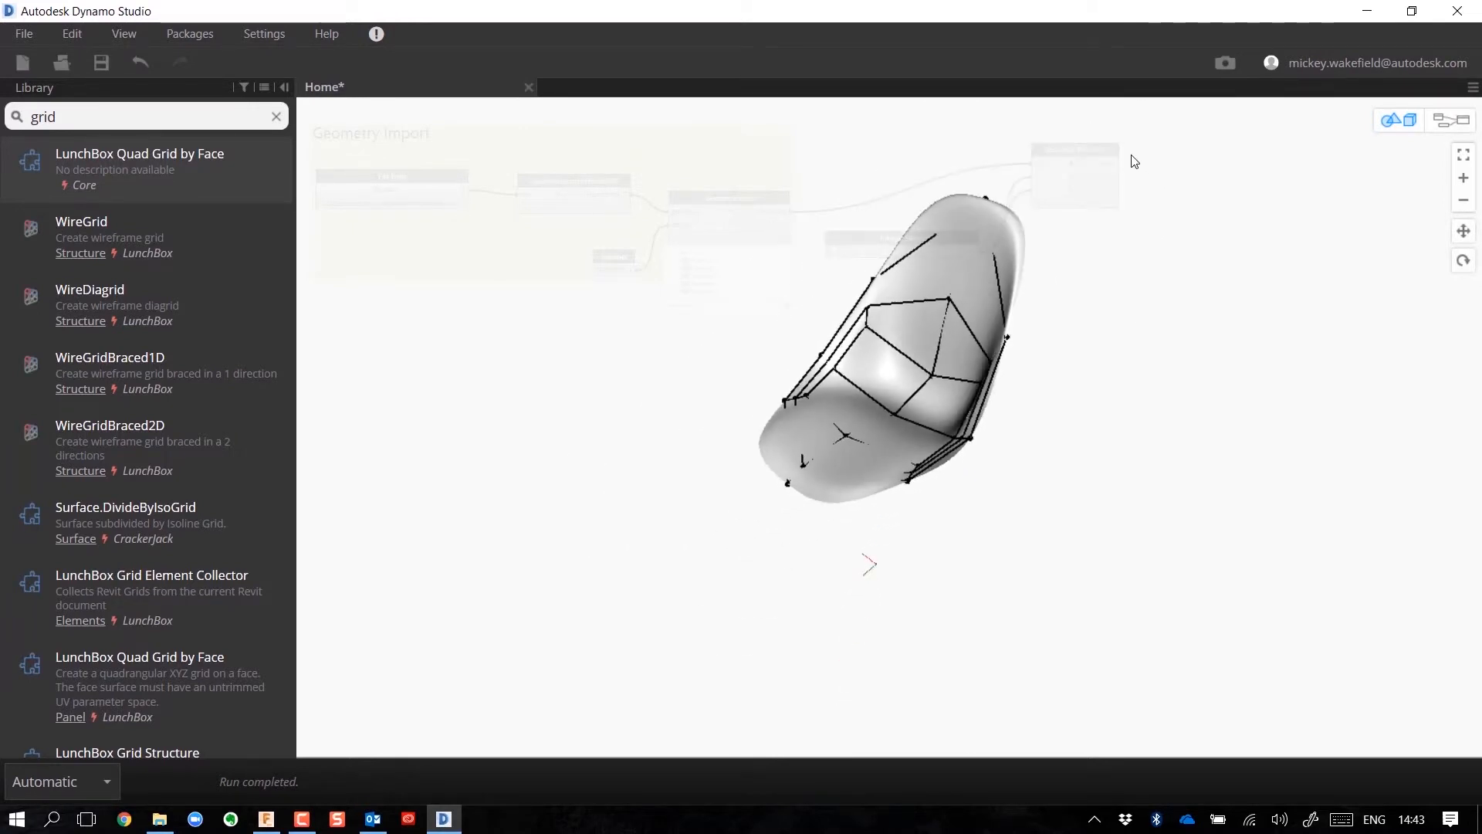
{"action": "scroll", "coordinate": [1131, 156], "scroll_direction": "up", "scroll_amount": 4}
{"action": "right_click_drag", "start_coordinate": [1106, 189], "coordinate": [1097, 202]}
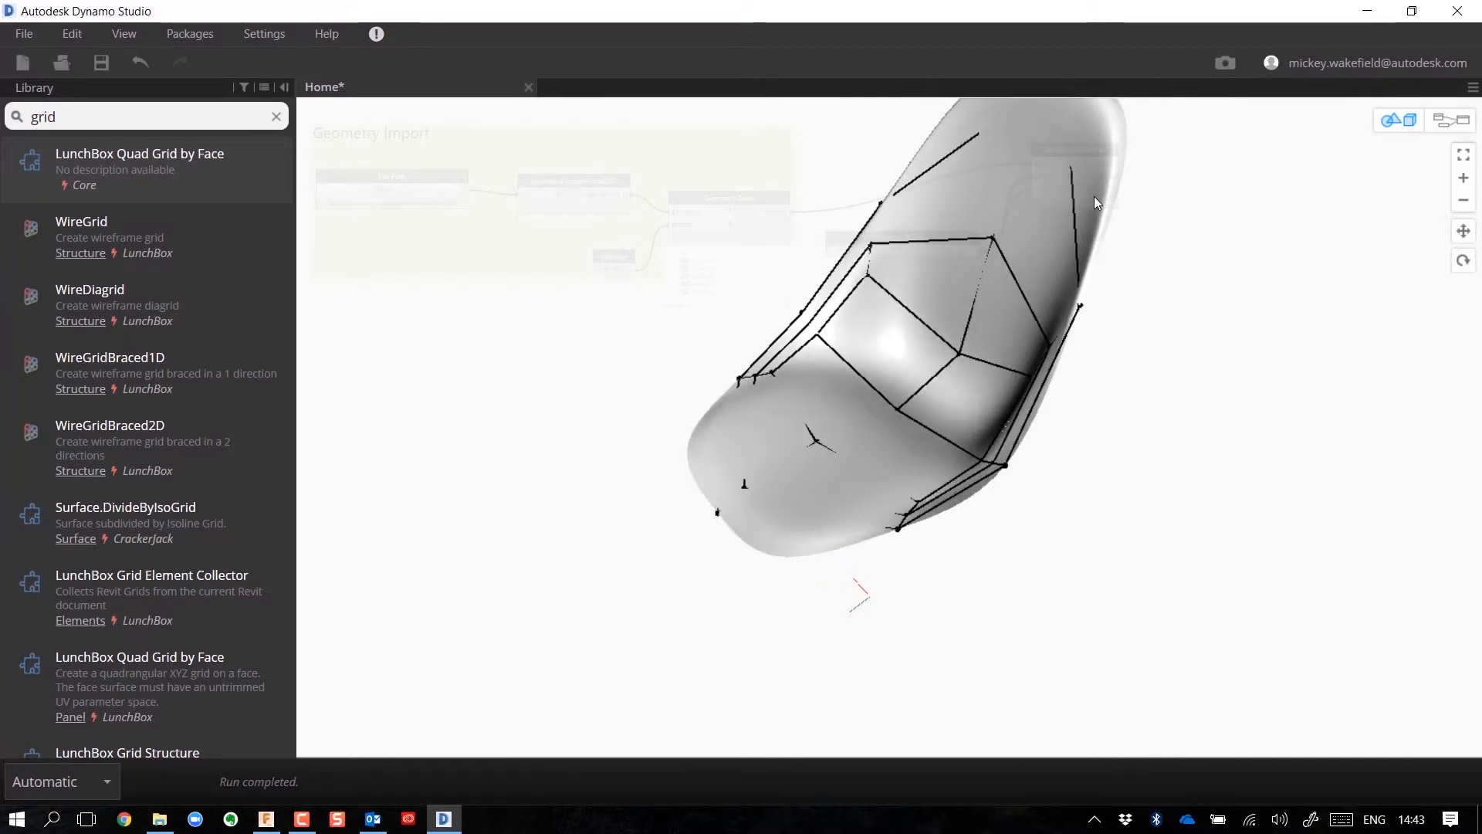
{"action": "scroll", "coordinate": [1104, 241], "scroll_direction": "up", "scroll_amount": 2}
{"action": "scroll", "coordinate": [1105, 252], "scroll_direction": "down", "scroll_amount": 4}
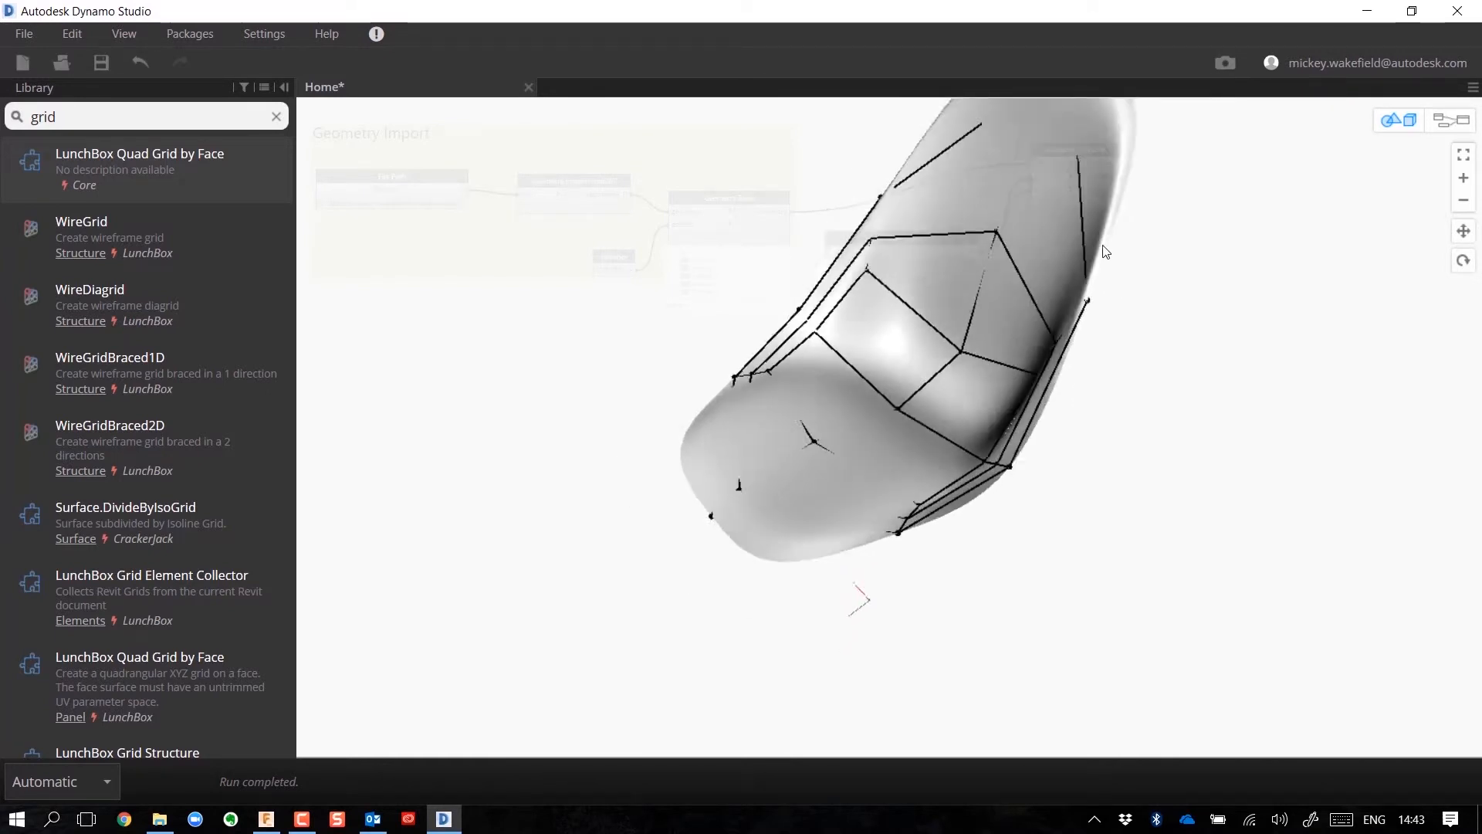
{"action": "right_click_drag", "start_coordinate": [1097, 234], "coordinate": [1107, 222]}
{"action": "left_click", "coordinate": [1462, 231]}
{"action": "left_click_drag", "start_coordinate": [1239, 253], "coordinate": [1169, 394]}
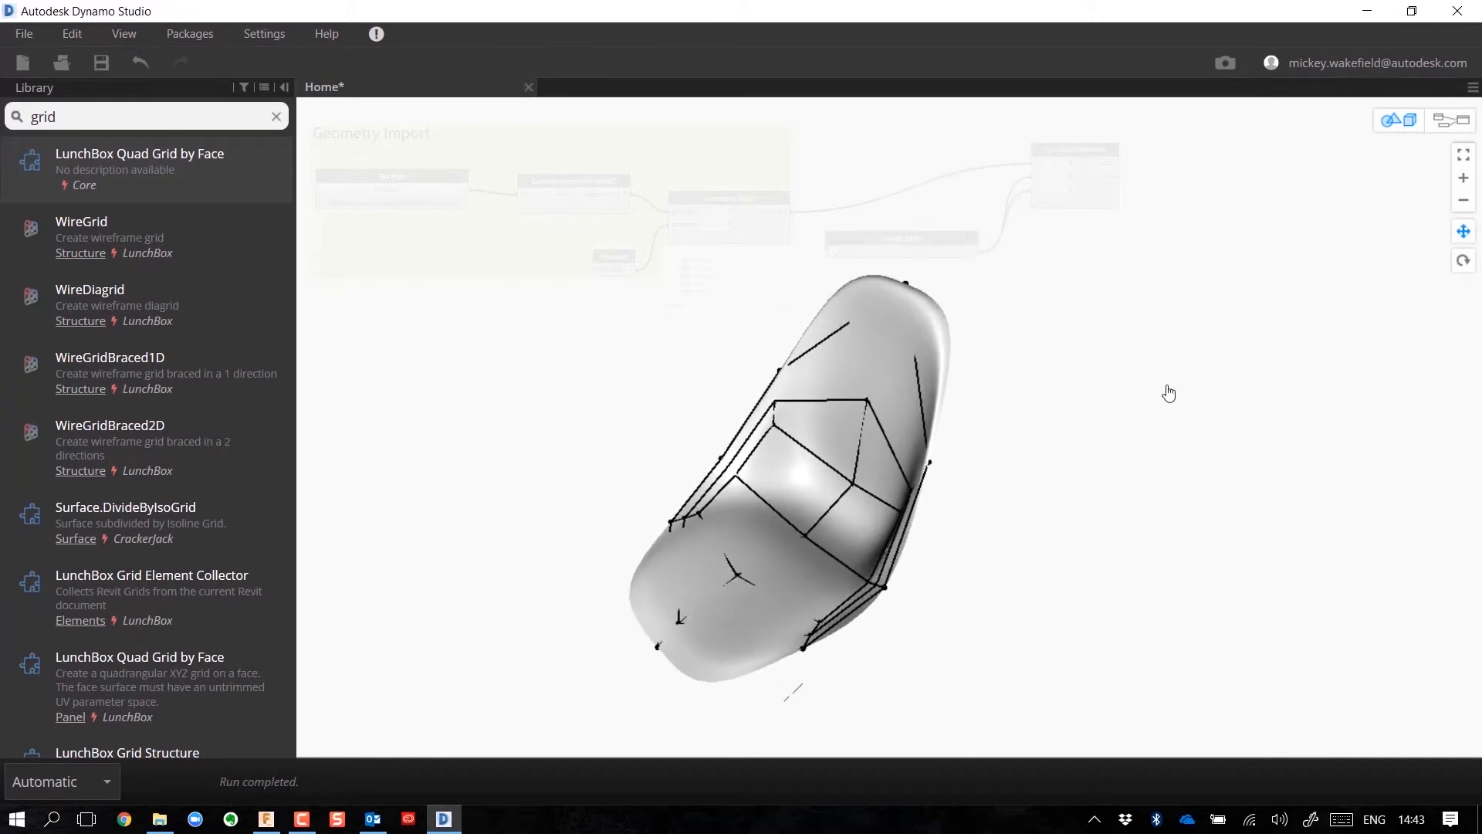
Return to the graph view and raise the Integer Slider to 8 for a denser wire grid.
{"action": "right_click", "coordinate": [970, 214]}
{"action": "left_click", "coordinate": [911, 226]}
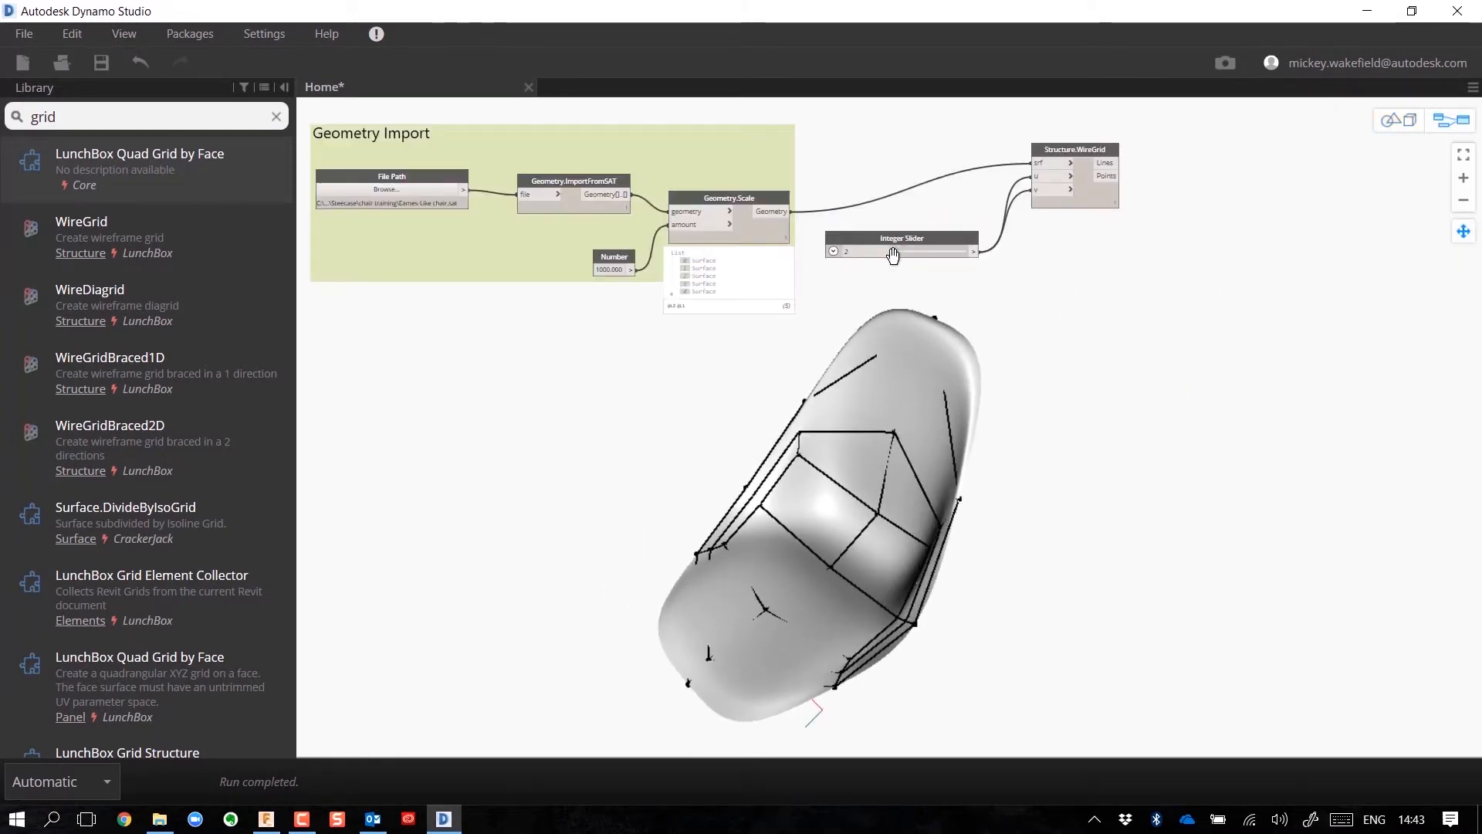
{"action": "left_click_drag", "start_coordinate": [891, 257], "coordinate": [911, 253]}
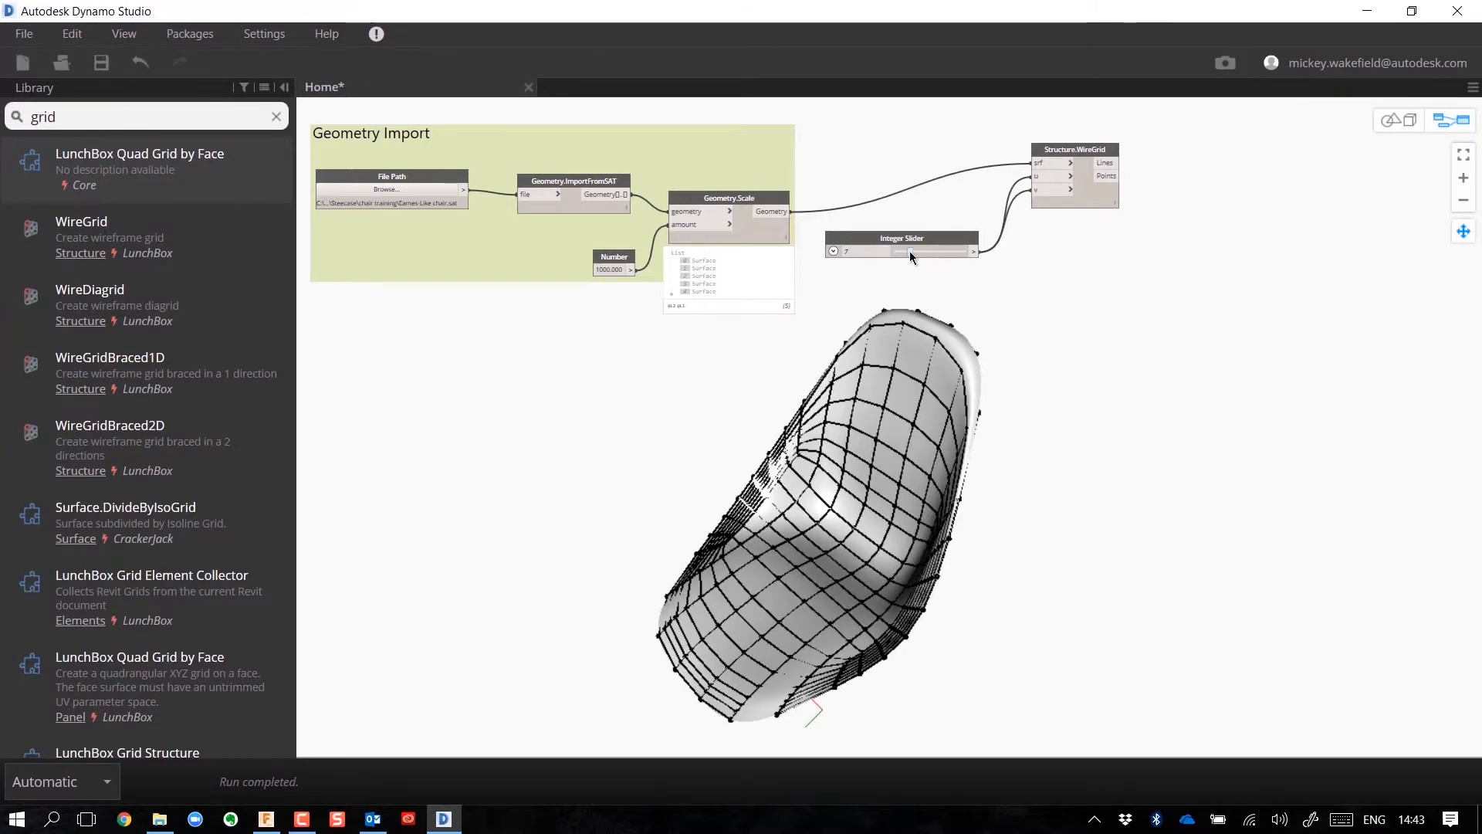
{"action": "left_click_drag", "start_coordinate": [909, 252], "coordinate": [912, 252]}
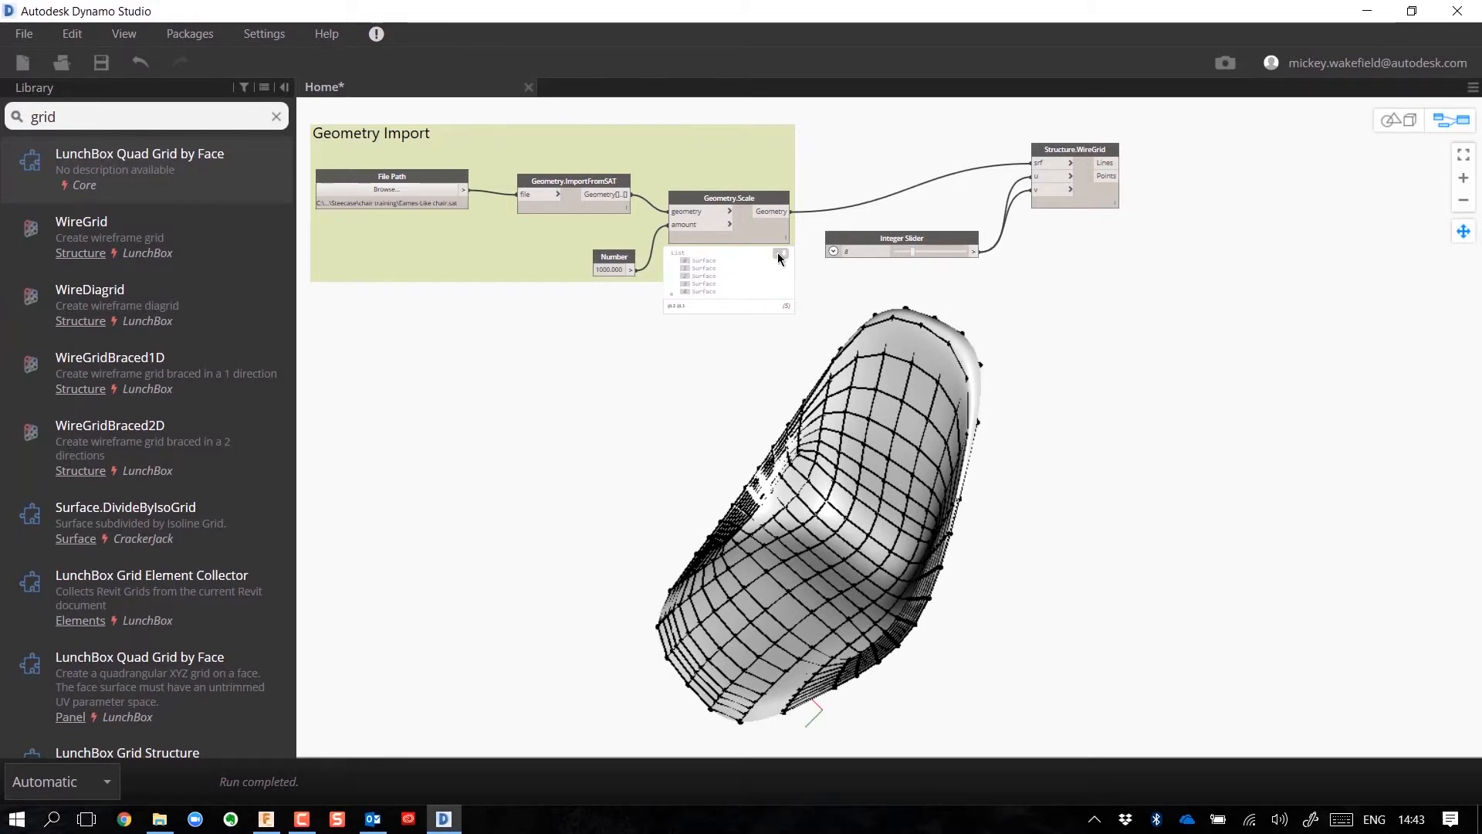
Unpin the Geometry.Scale node's output list and turn off its geometry preview so that only the wire grid shows.
{"action": "left_click", "coordinate": [779, 256]}
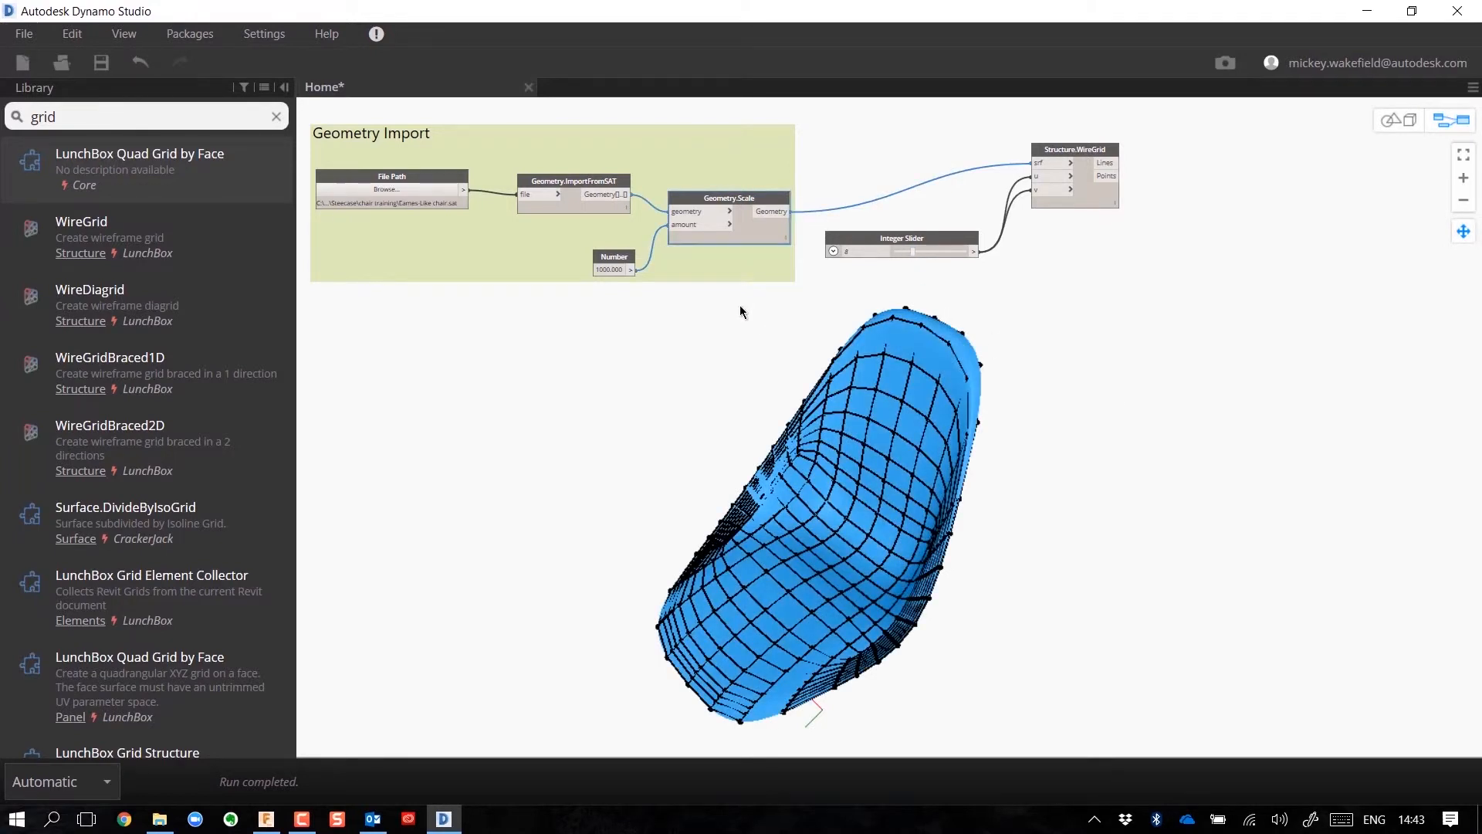
{"action": "right_click", "coordinate": [760, 242]}
{"action": "left_click", "coordinate": [670, 383]}
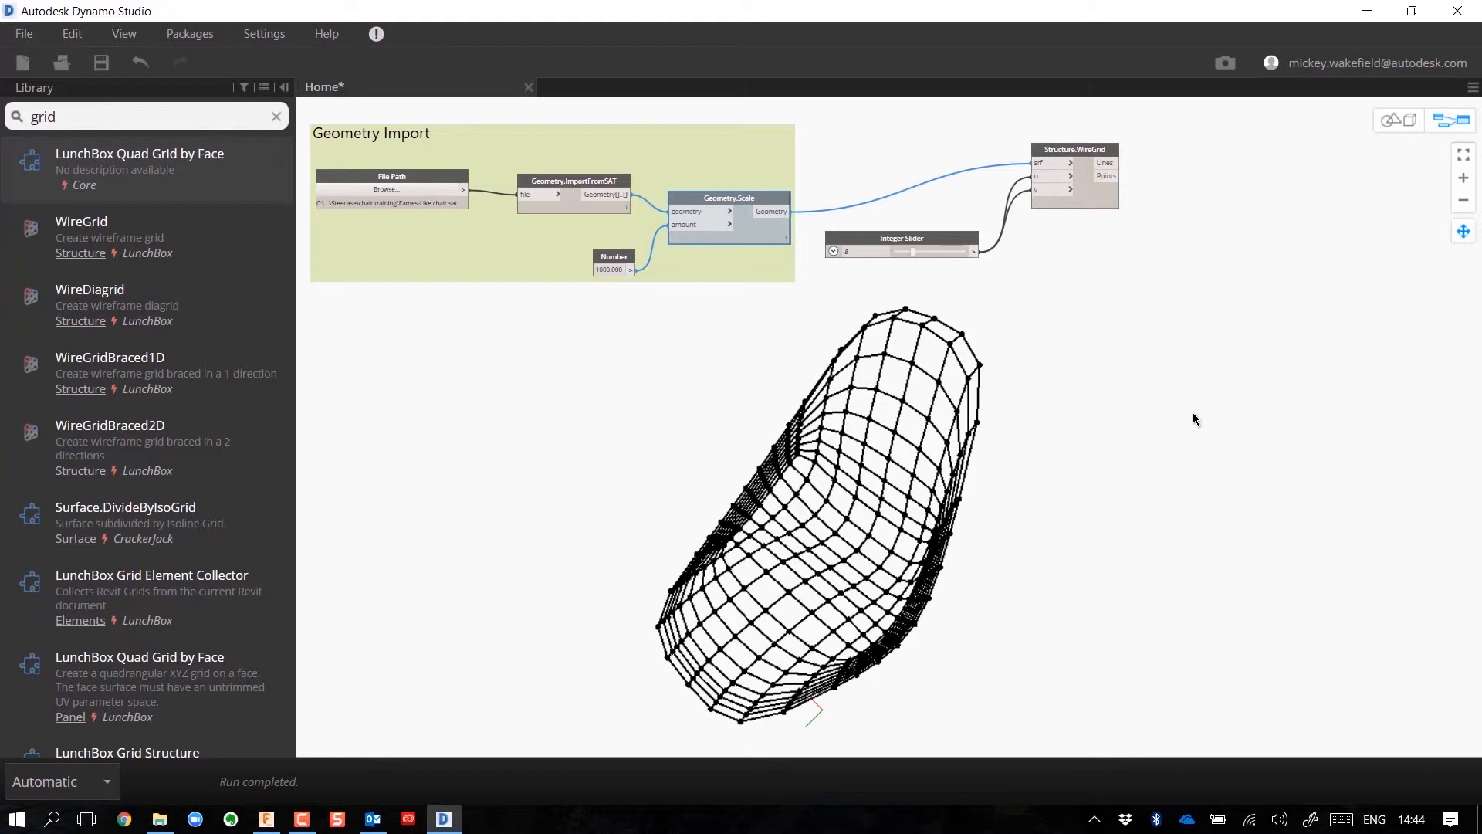
Search the library for pipe, add a Curve Pipe node beside WireGrid and connect the WireGrid Lines output to its Curve input.
{"action": "left_click_drag", "start_coordinate": [127, 112], "coordinate": [2, 122]}
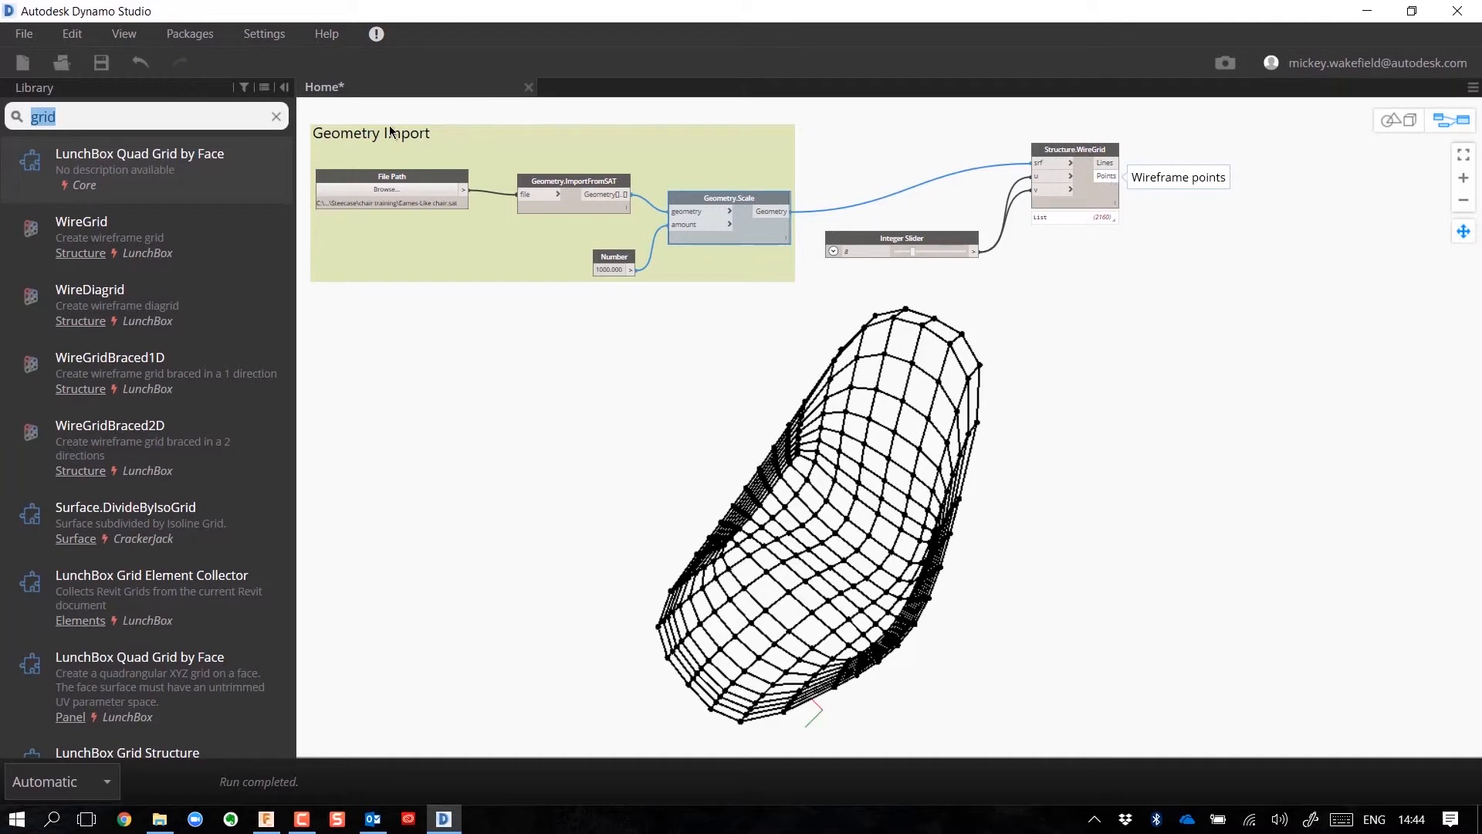
{"action": "type", "text": "pipe"}
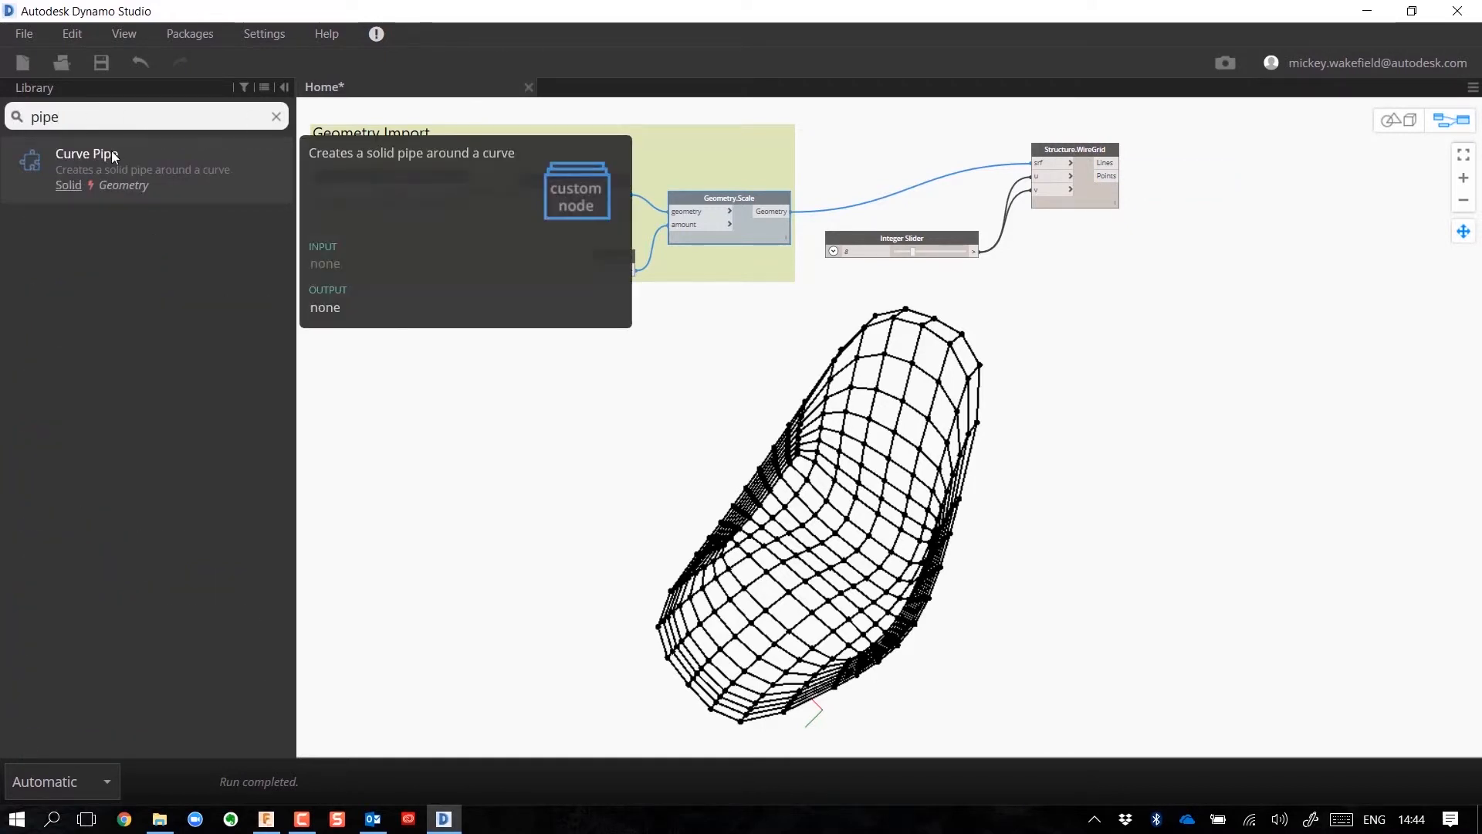
{"action": "left_click", "coordinate": [113, 156]}
{"action": "left_click_drag", "start_coordinate": [899, 411], "coordinate": [1236, 185]}
{"action": "left_click_drag", "start_coordinate": [1120, 163], "coordinate": [1209, 201]}
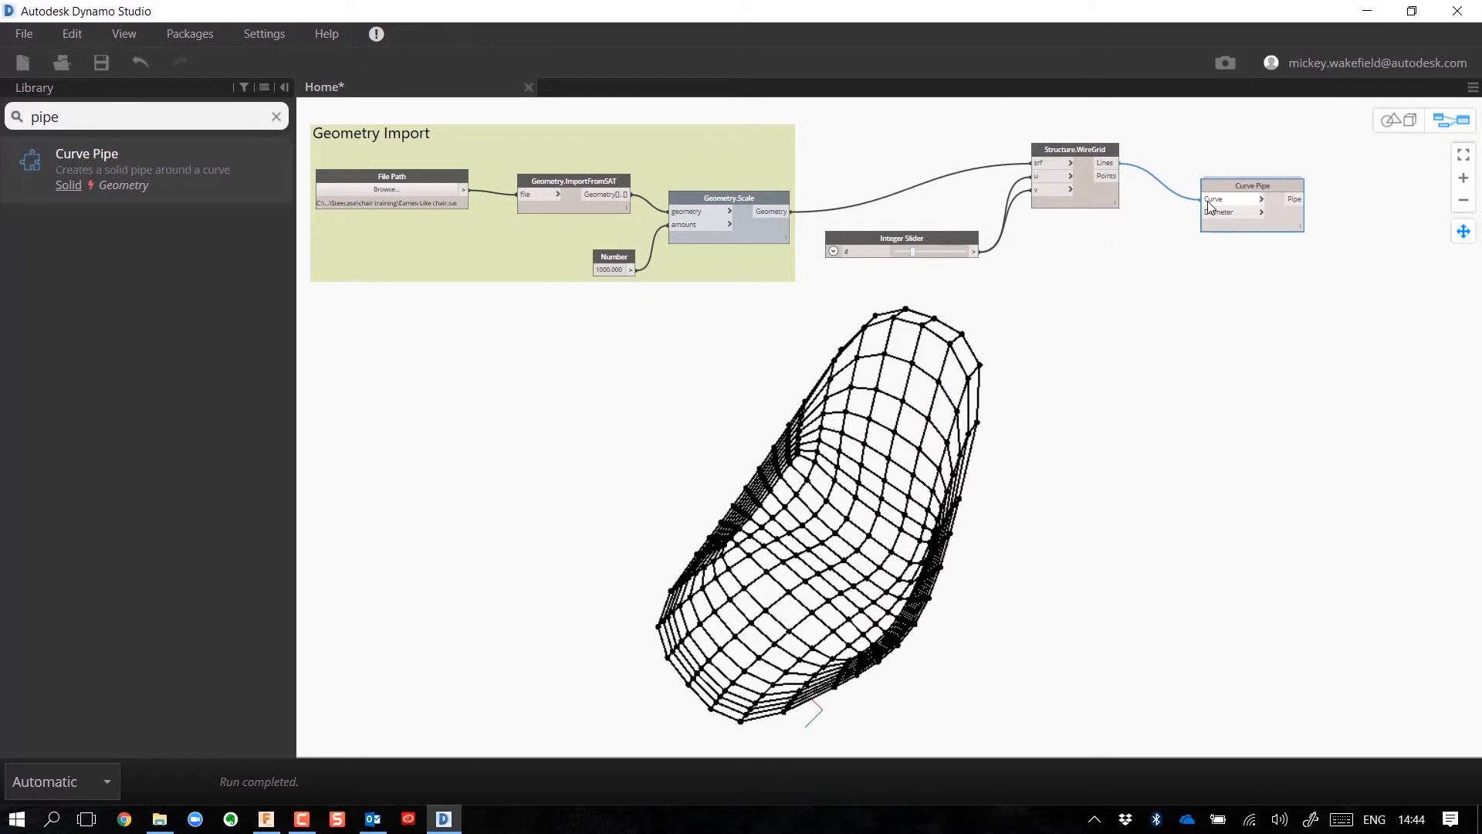
Add a Number Slider node below the WireGrid node and connect it to the Curve Pipe's Diameter input.
{"action": "right_click", "coordinate": [1040, 385]}
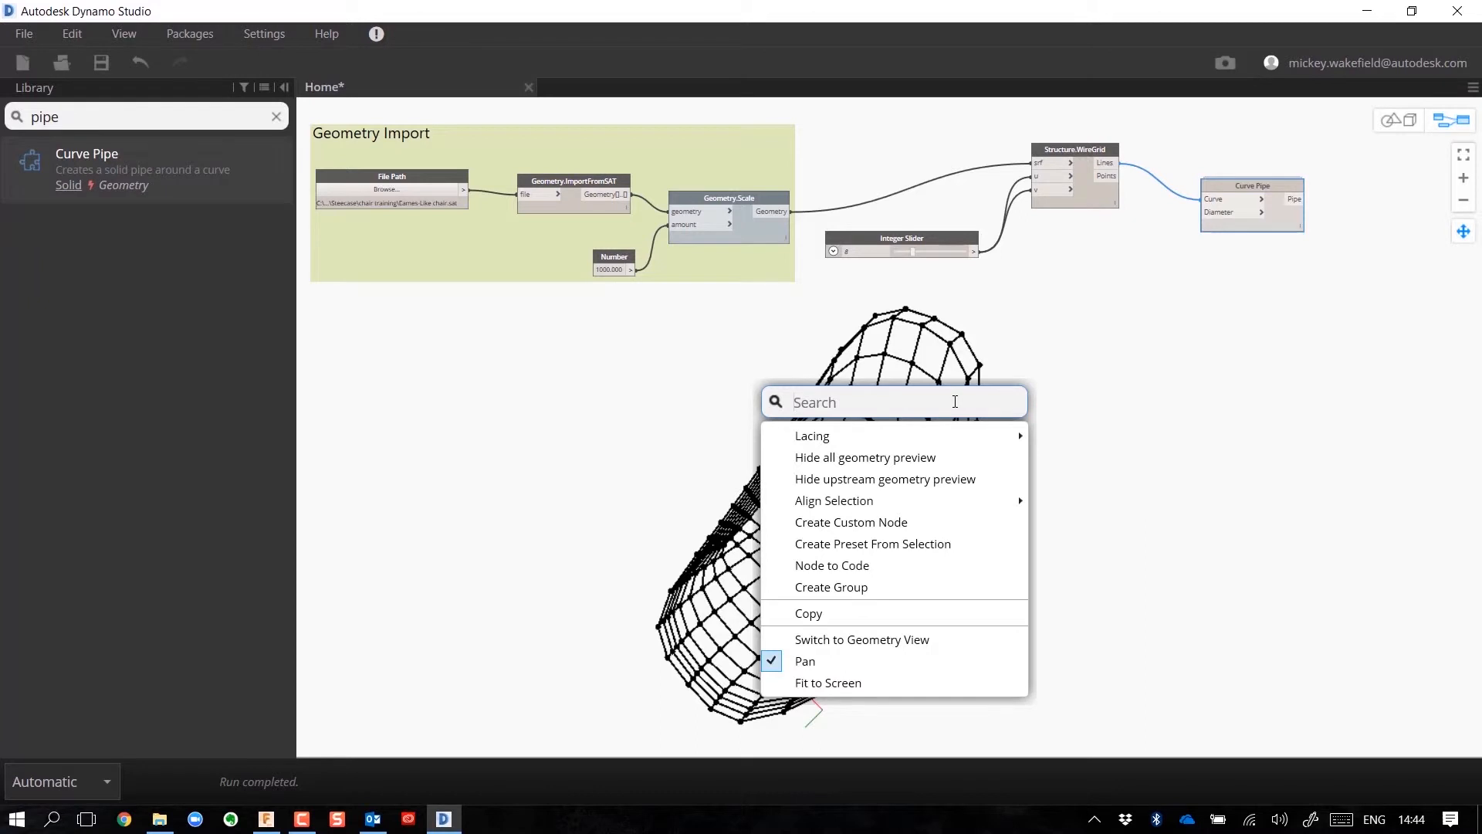
{"action": "type", "text": "number"}
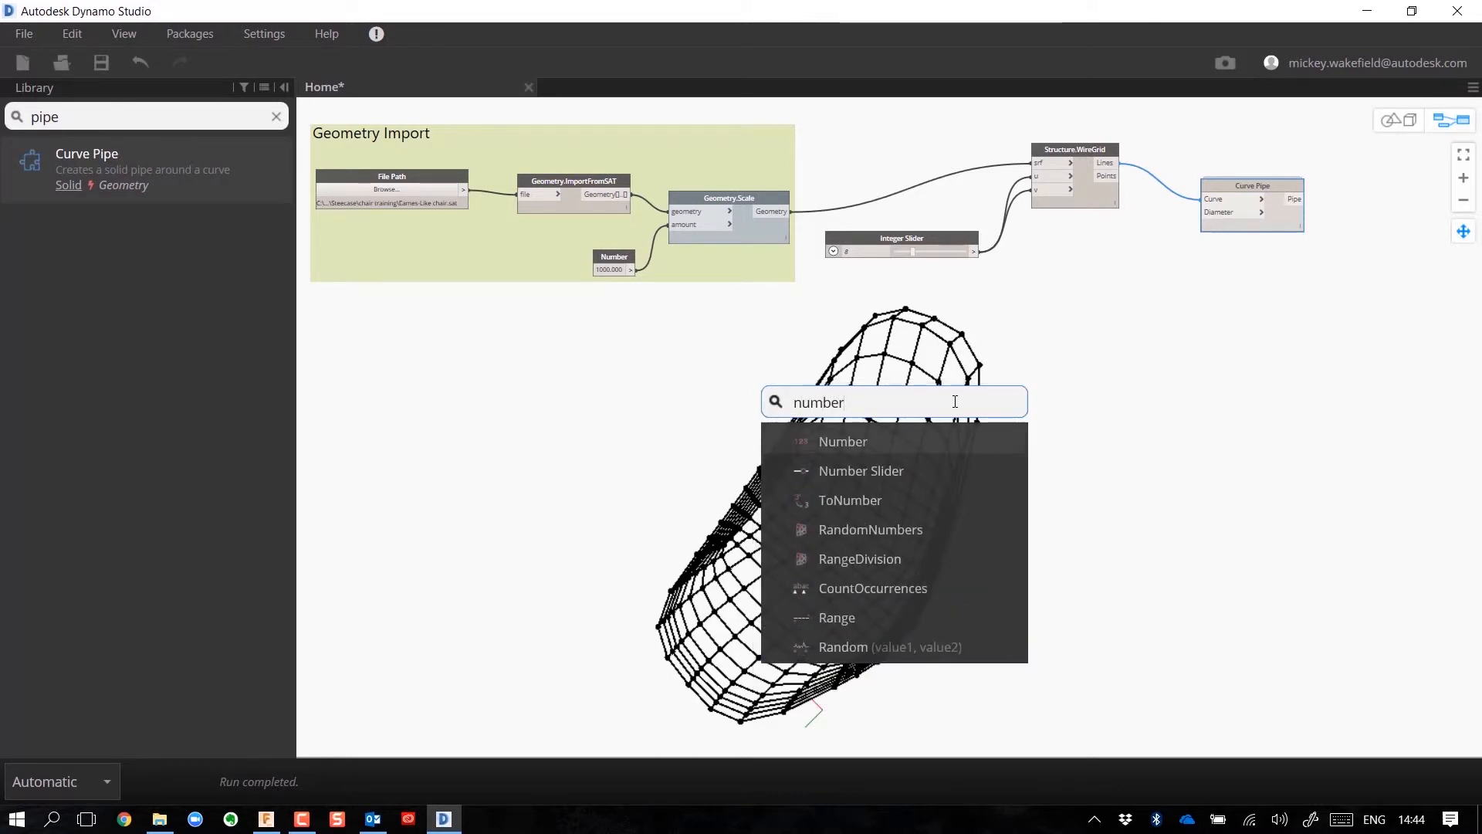
{"action": "left_click", "coordinate": [918, 473]}
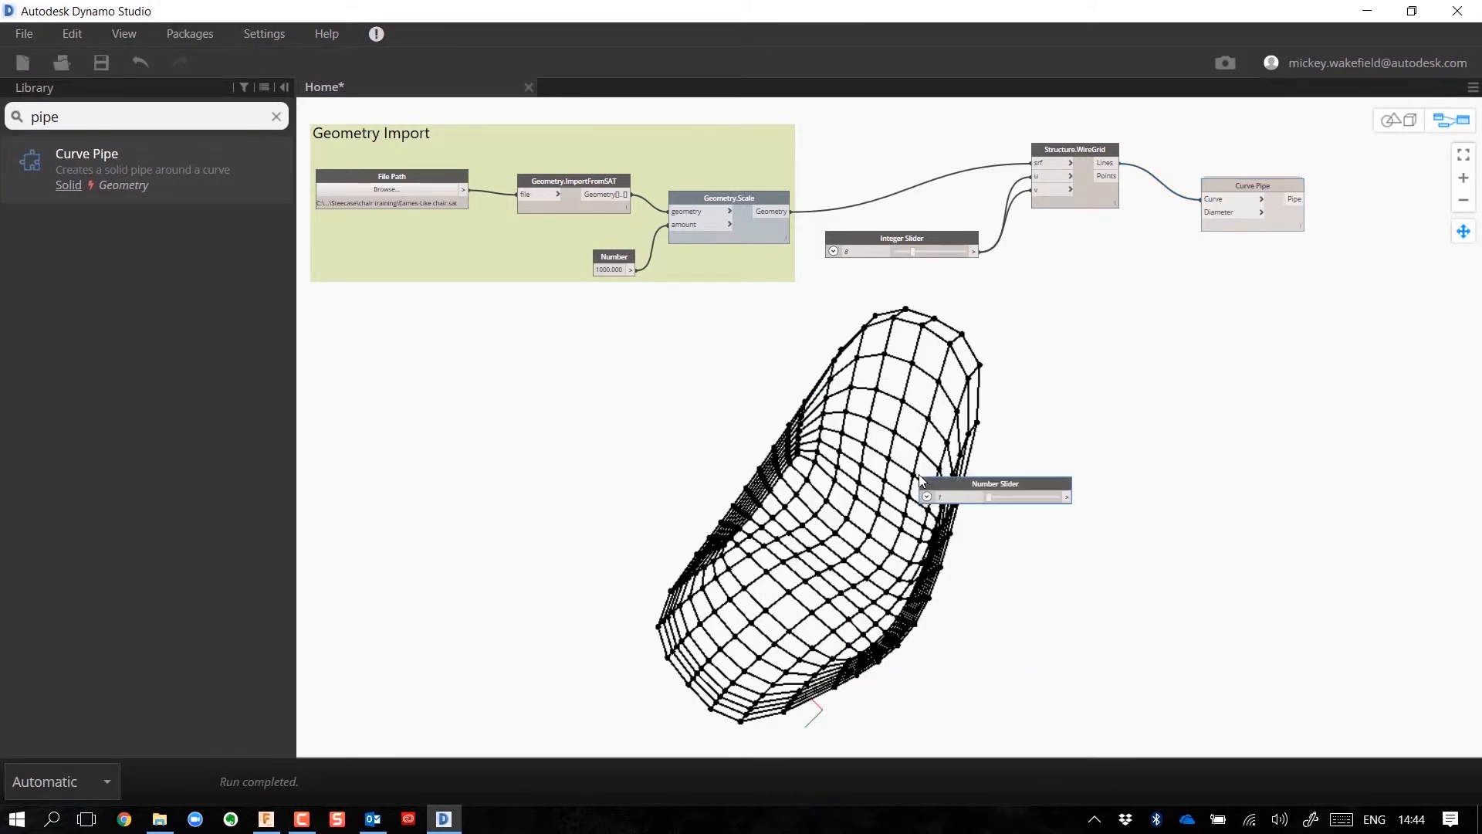
{"action": "left_click_drag", "start_coordinate": [1002, 484], "coordinate": [1086, 283]}
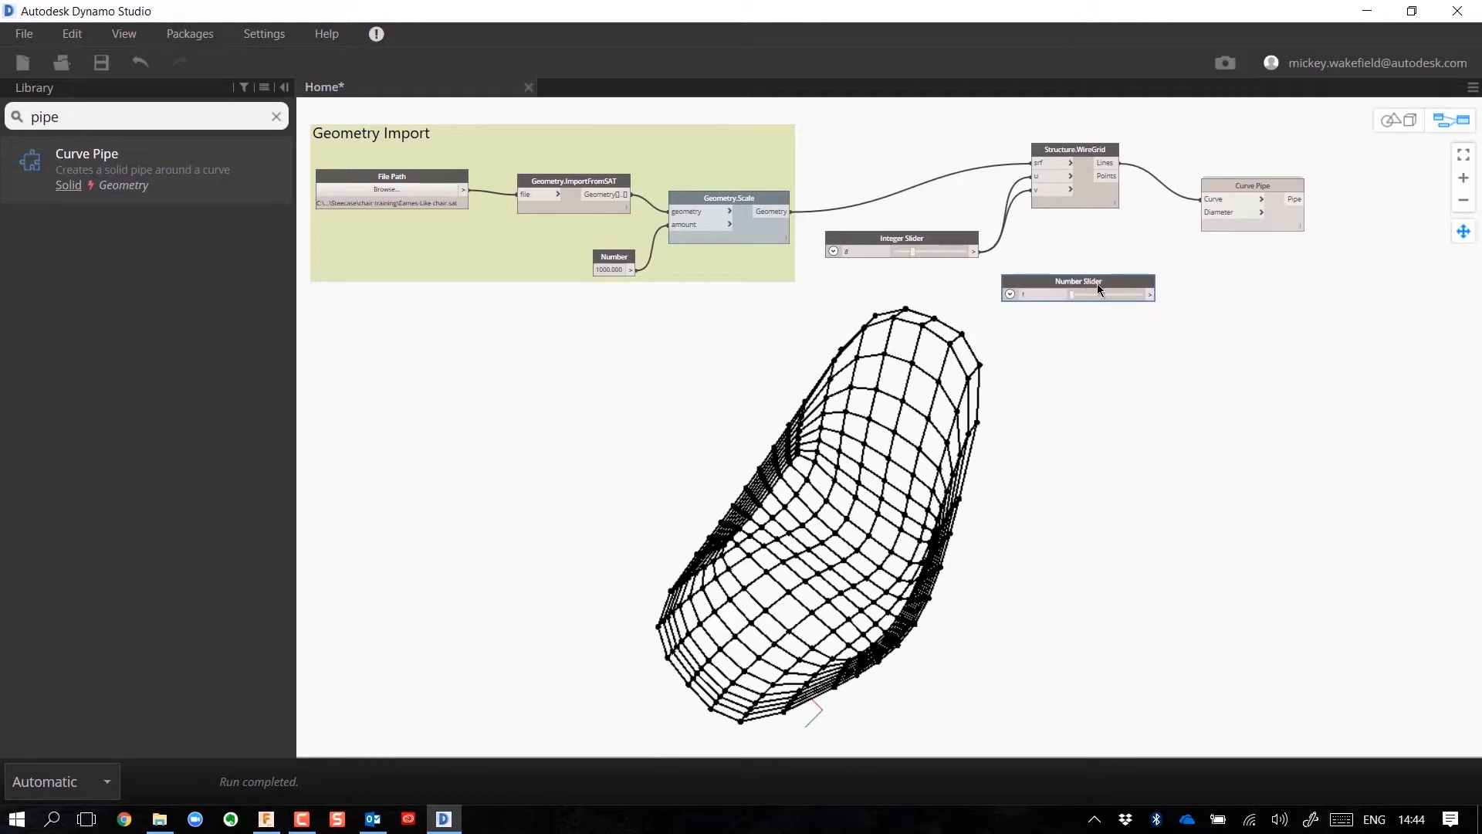
{"action": "left_click", "coordinate": [1152, 293]}
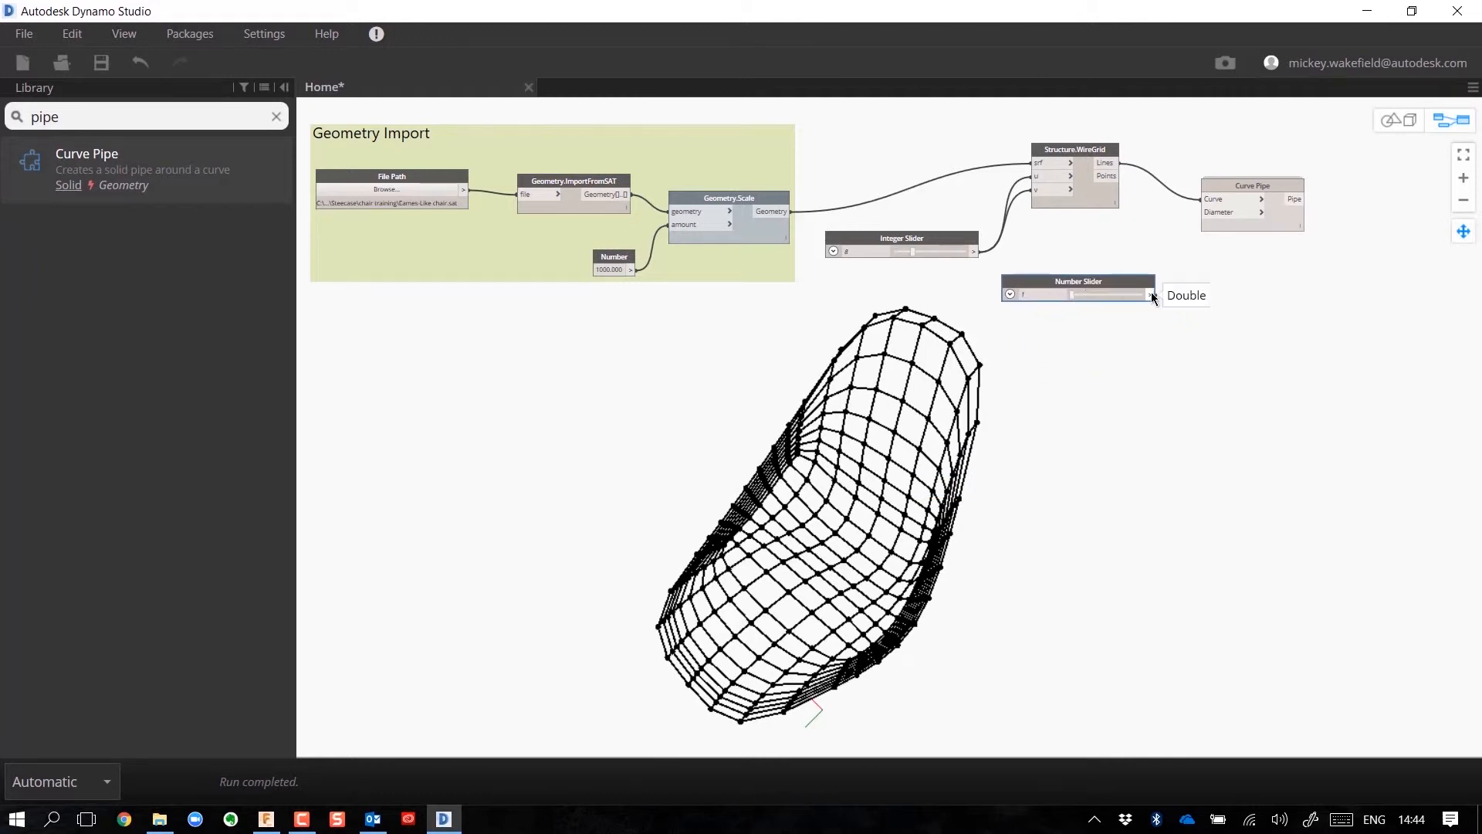
{"action": "left_click", "coordinate": [1214, 214]}
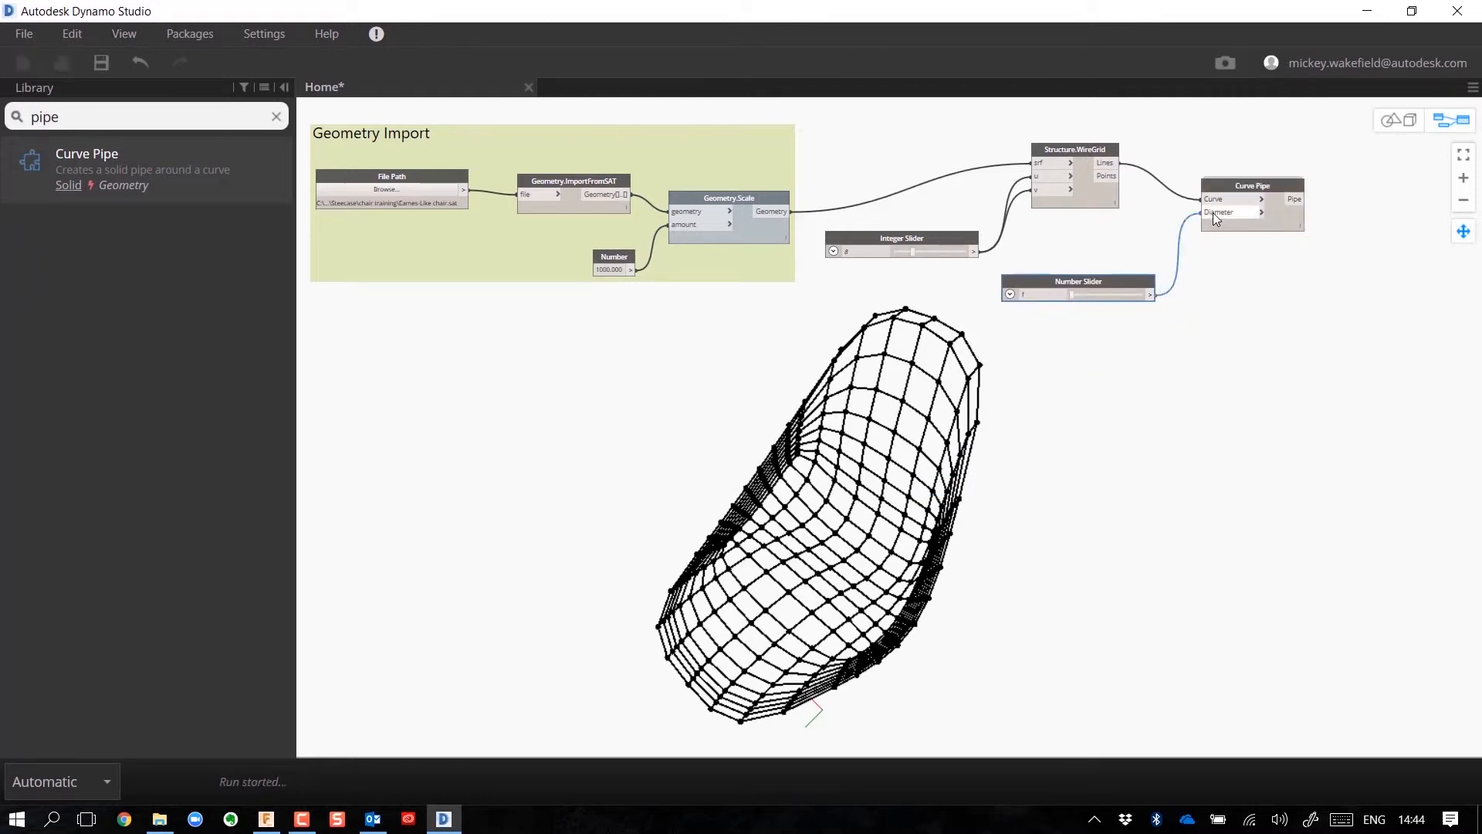
Set the Number Slider's minimum to 0.5, lower its maximum and collapse its settings.
{"action": "left_click", "coordinate": [1009, 293]}
{"action": "left_click", "coordinate": [1041, 313]}
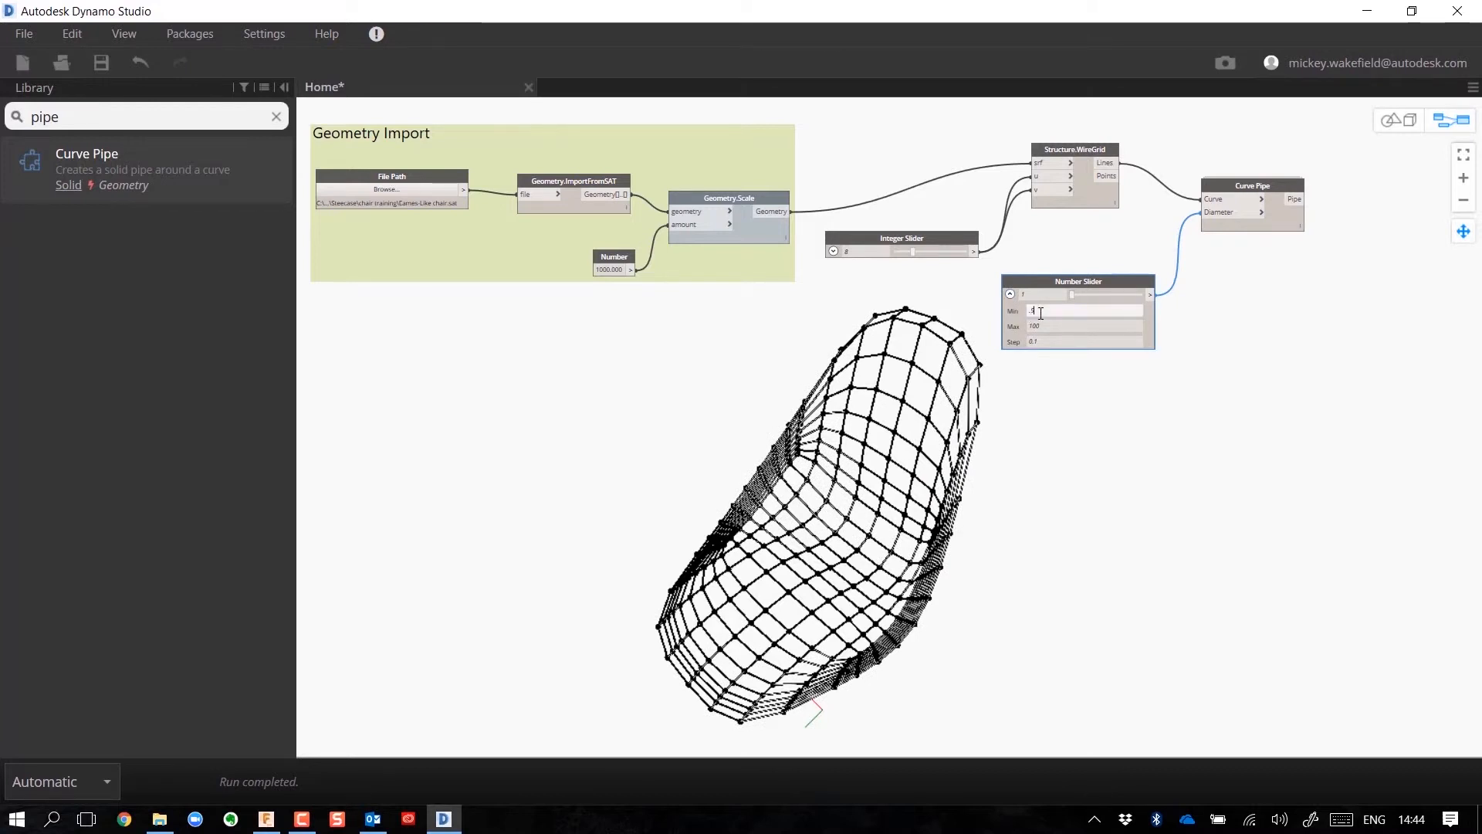
{"action": "left_click", "coordinate": [1057, 326]}
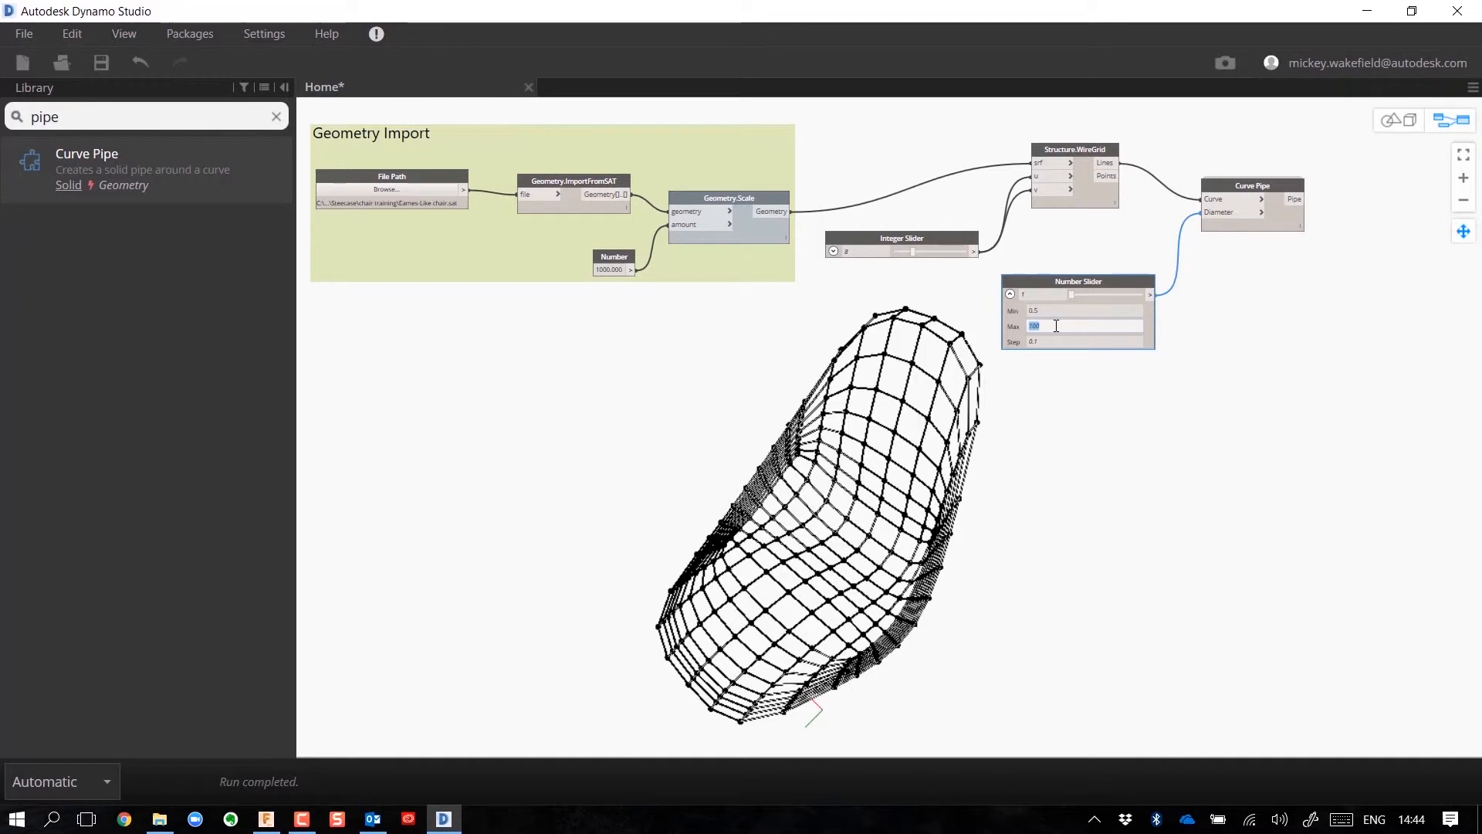
{"action": "type", "text": "2"}
{"action": "left_click", "coordinate": [1008, 297]}
{"action": "left_click", "coordinate": [1008, 295]}
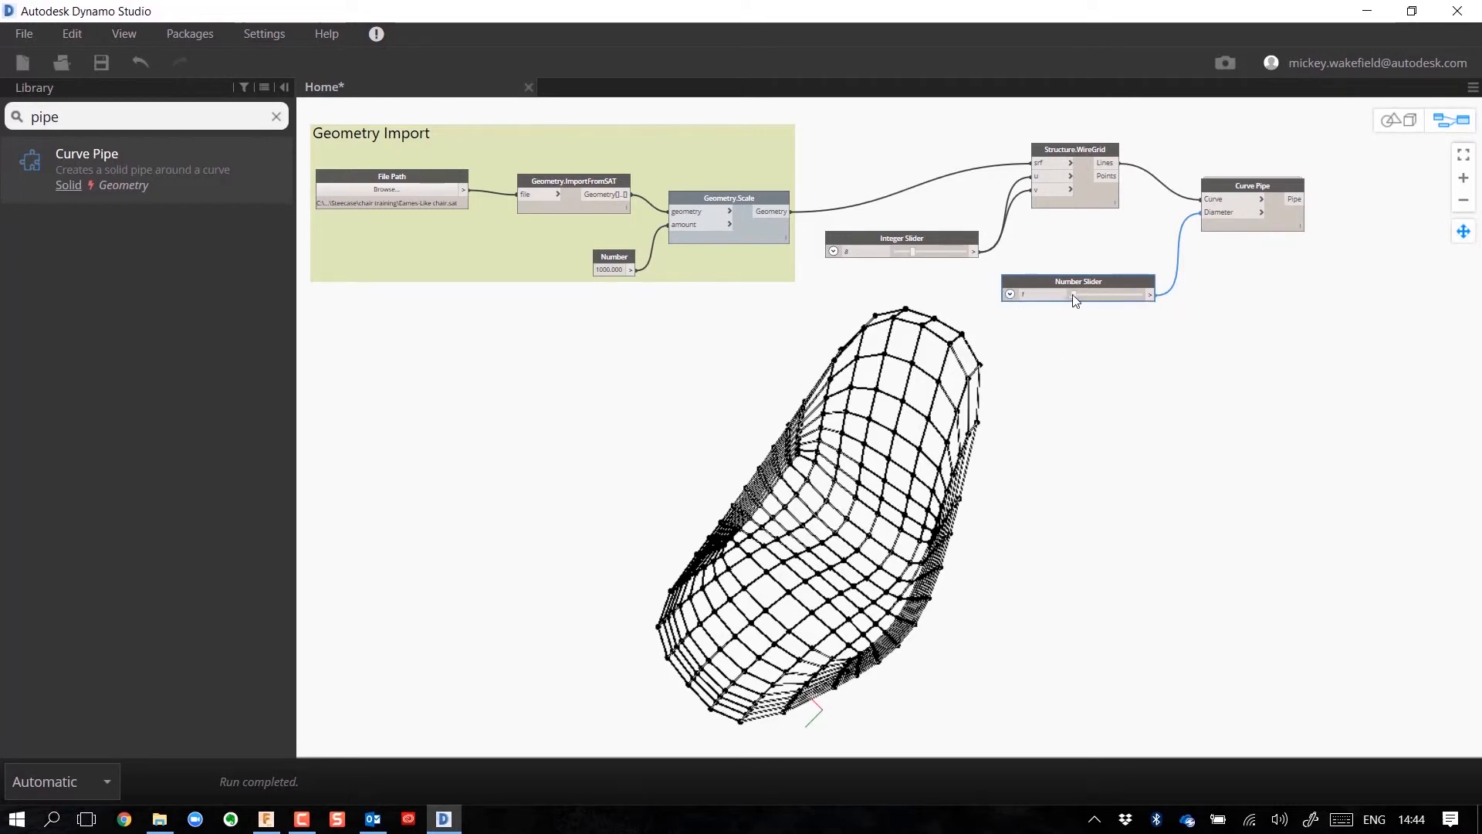
Raise the pipe diameter on the Number Slider to 10.1 and the grid density on the Integer Slider to 11.
{"action": "left_click_drag", "start_coordinate": [1075, 294], "coordinate": [1082, 294]}
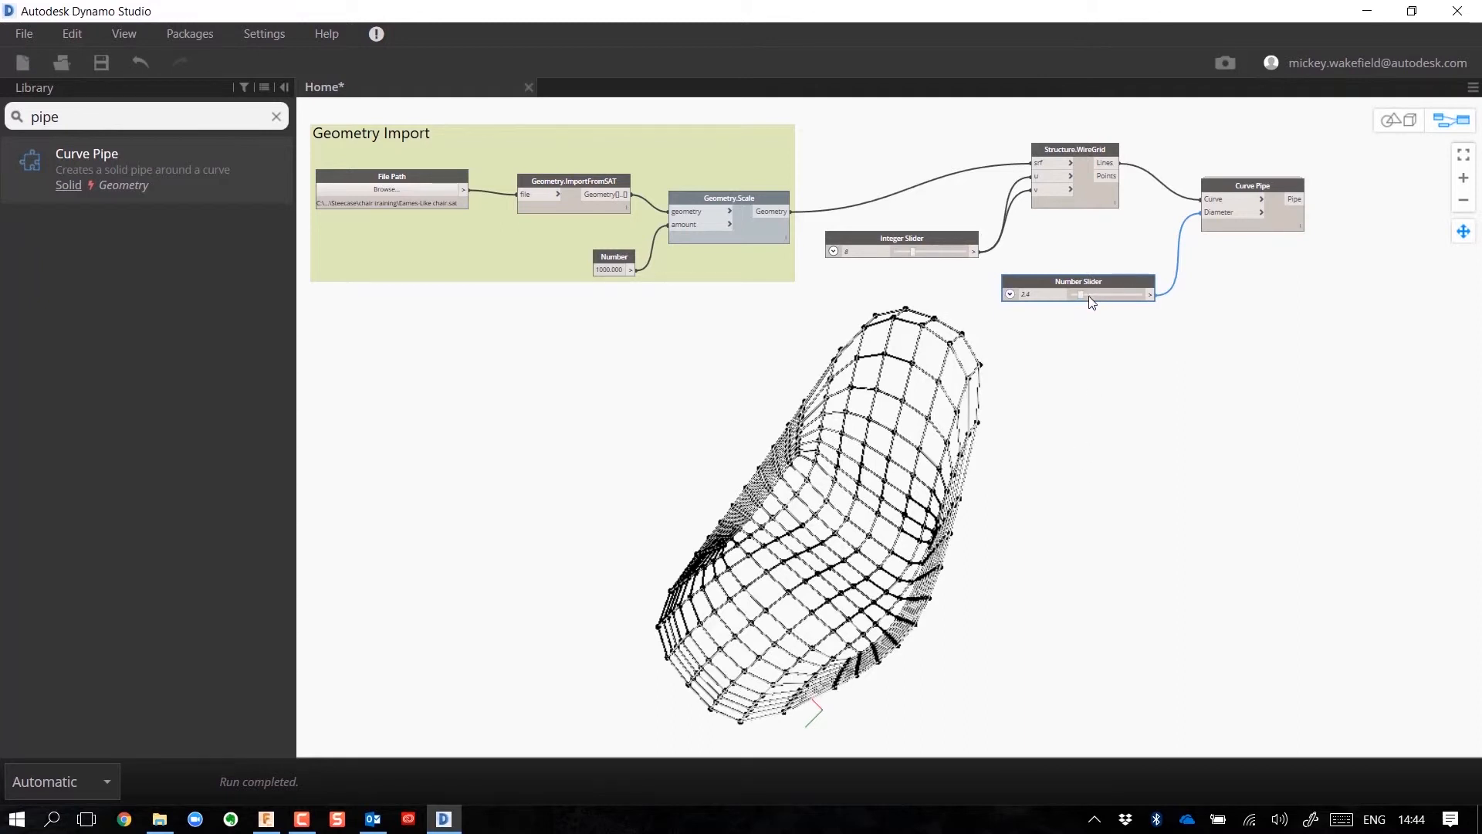
{"action": "left_click_drag", "start_coordinate": [1084, 299], "coordinate": [1102, 294]}
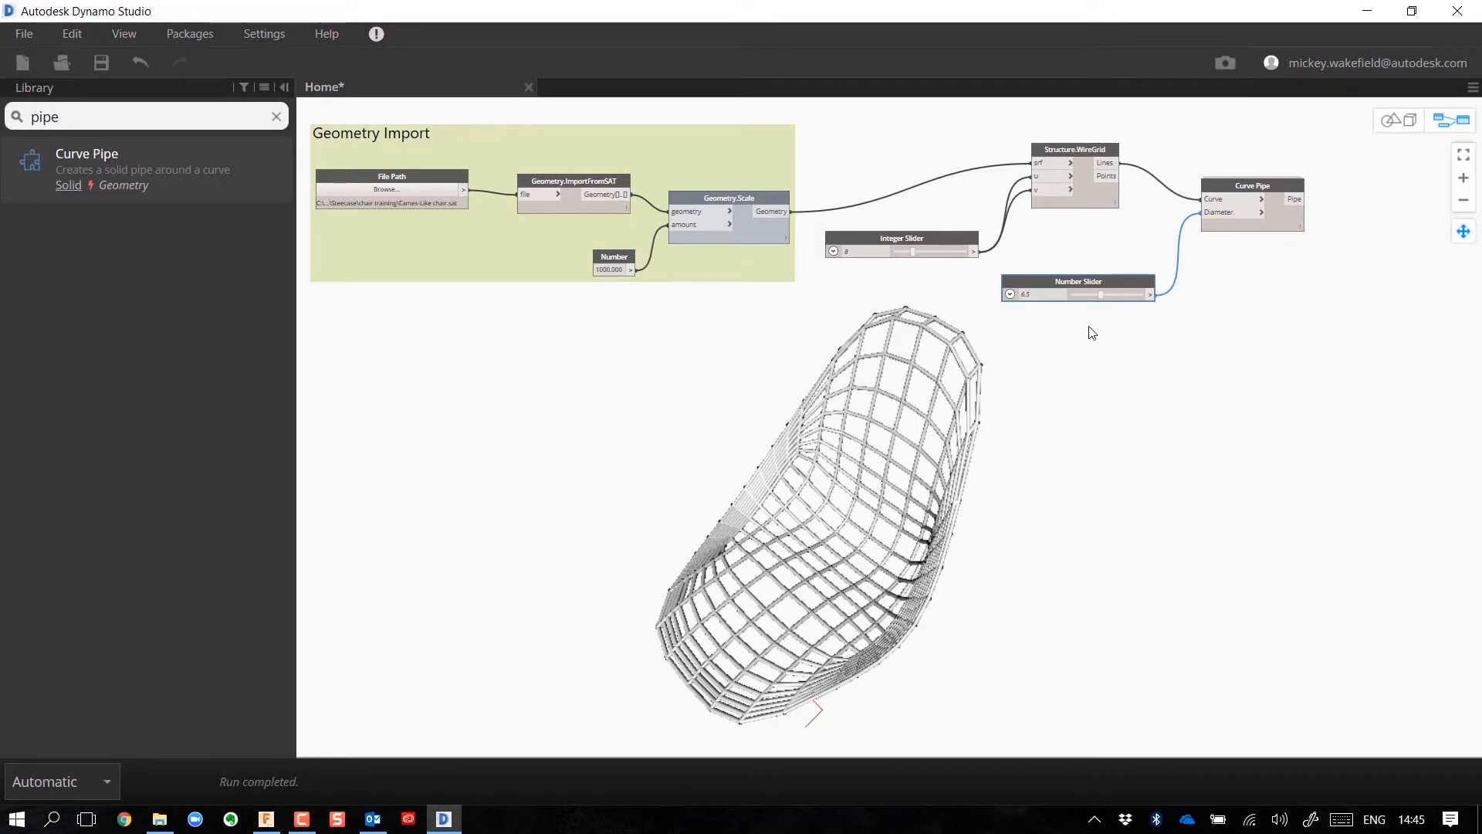
{"action": "left_click_drag", "start_coordinate": [1103, 297], "coordinate": [1119, 295]}
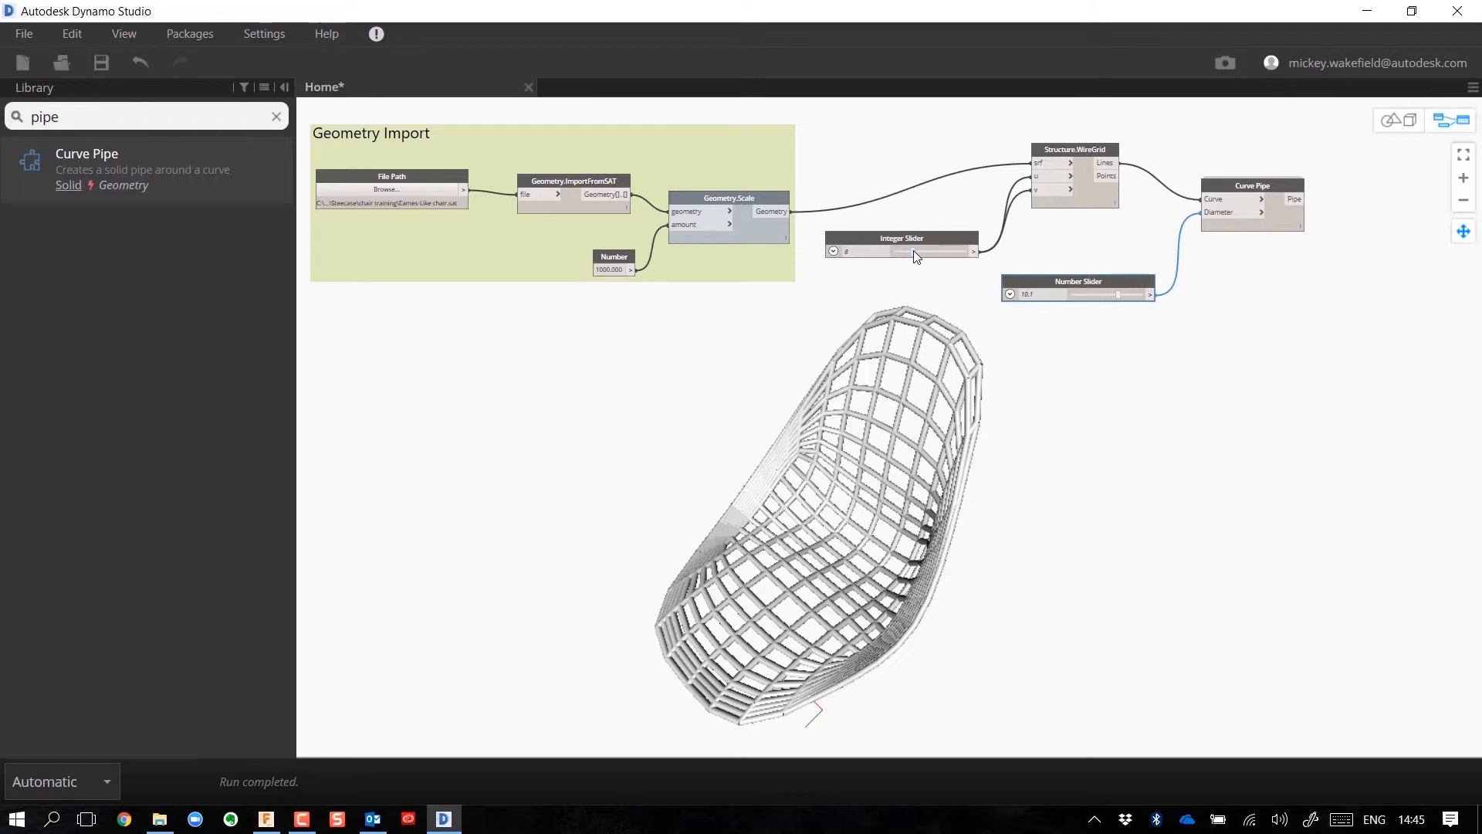
{"action": "left_click_drag", "start_coordinate": [914, 251], "coordinate": [922, 251]}
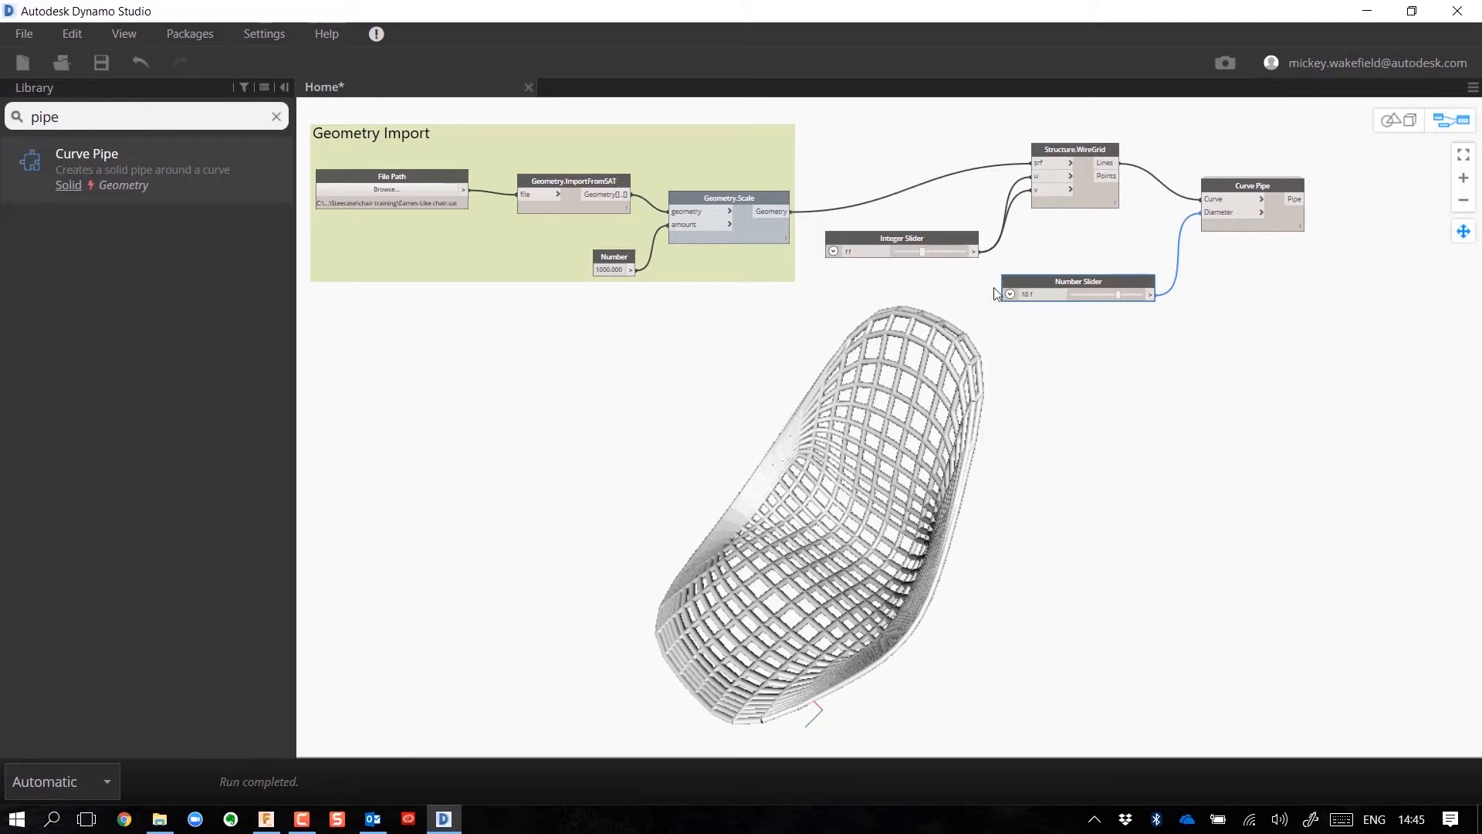
Group the WireGrid, Curve Pipe and both slider nodes and colour the group light orange.
{"action": "left_click", "coordinate": [863, 183]}
{"action": "left_click_drag", "start_coordinate": [818, 106], "coordinate": [1346, 323]}
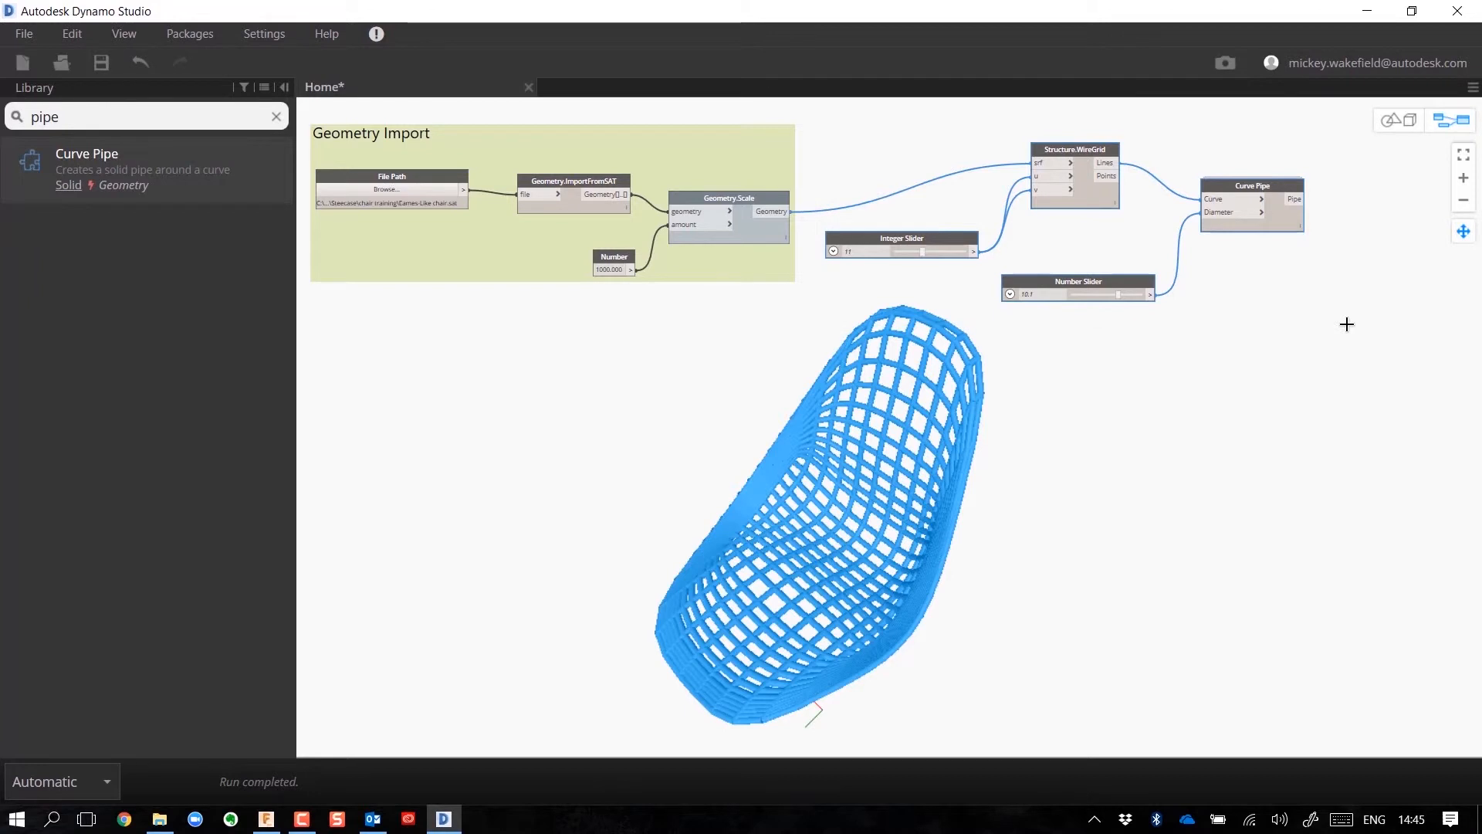
{"action": "right_click", "coordinate": [1323, 324]}
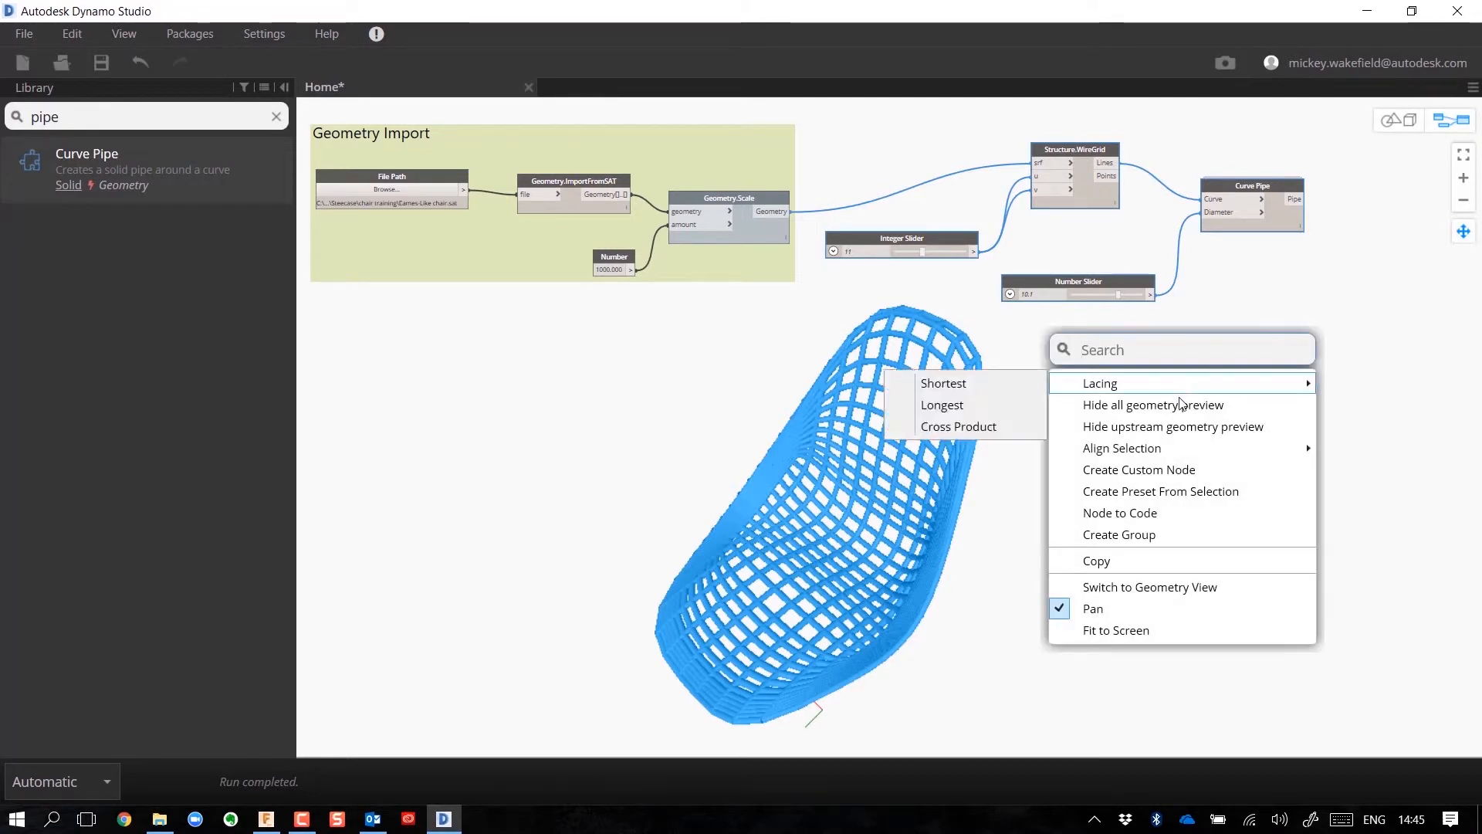
{"action": "left_click", "coordinate": [1142, 534]}
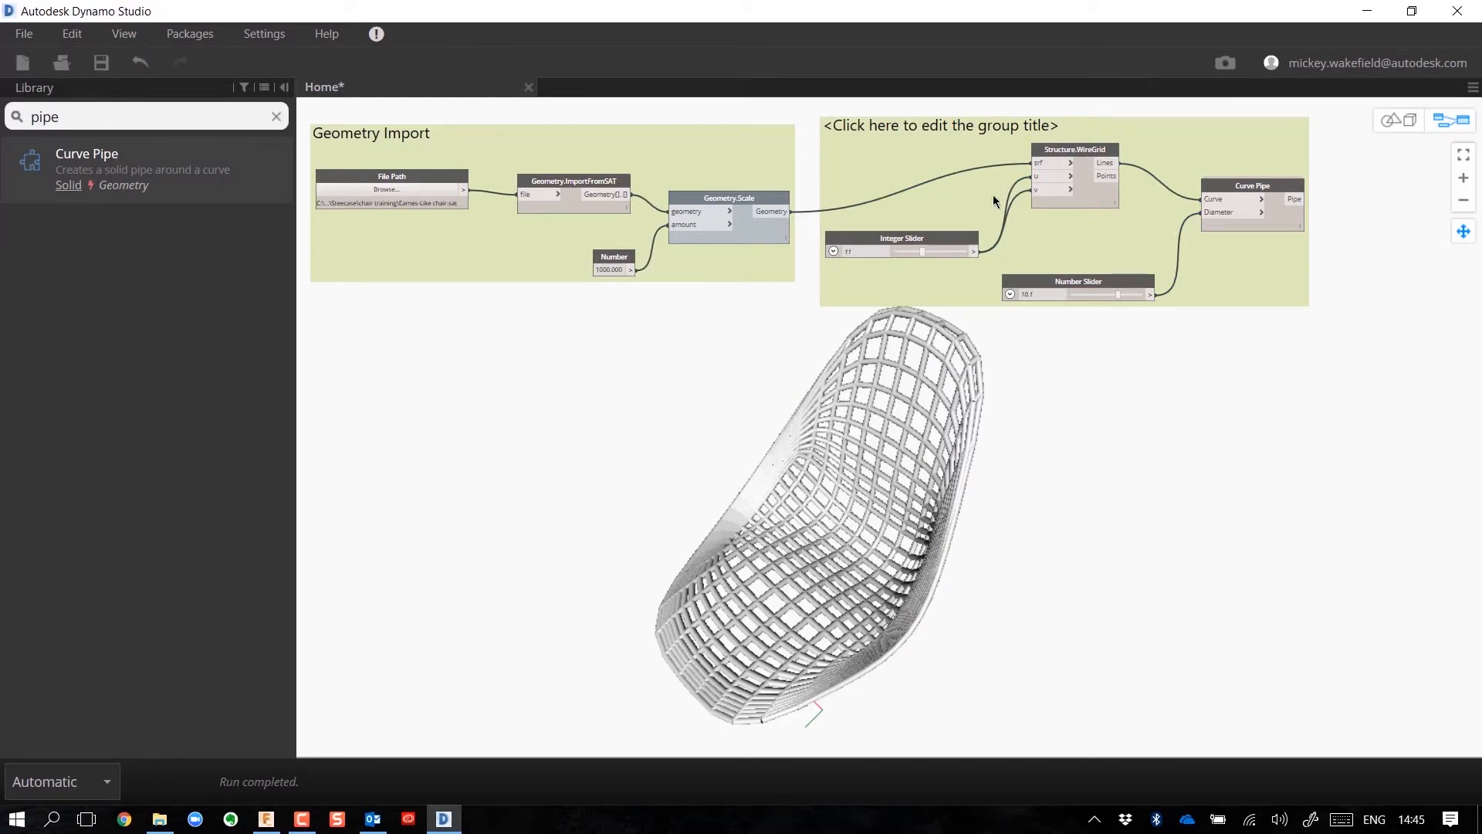
{"action": "right_click", "coordinate": [954, 148]}
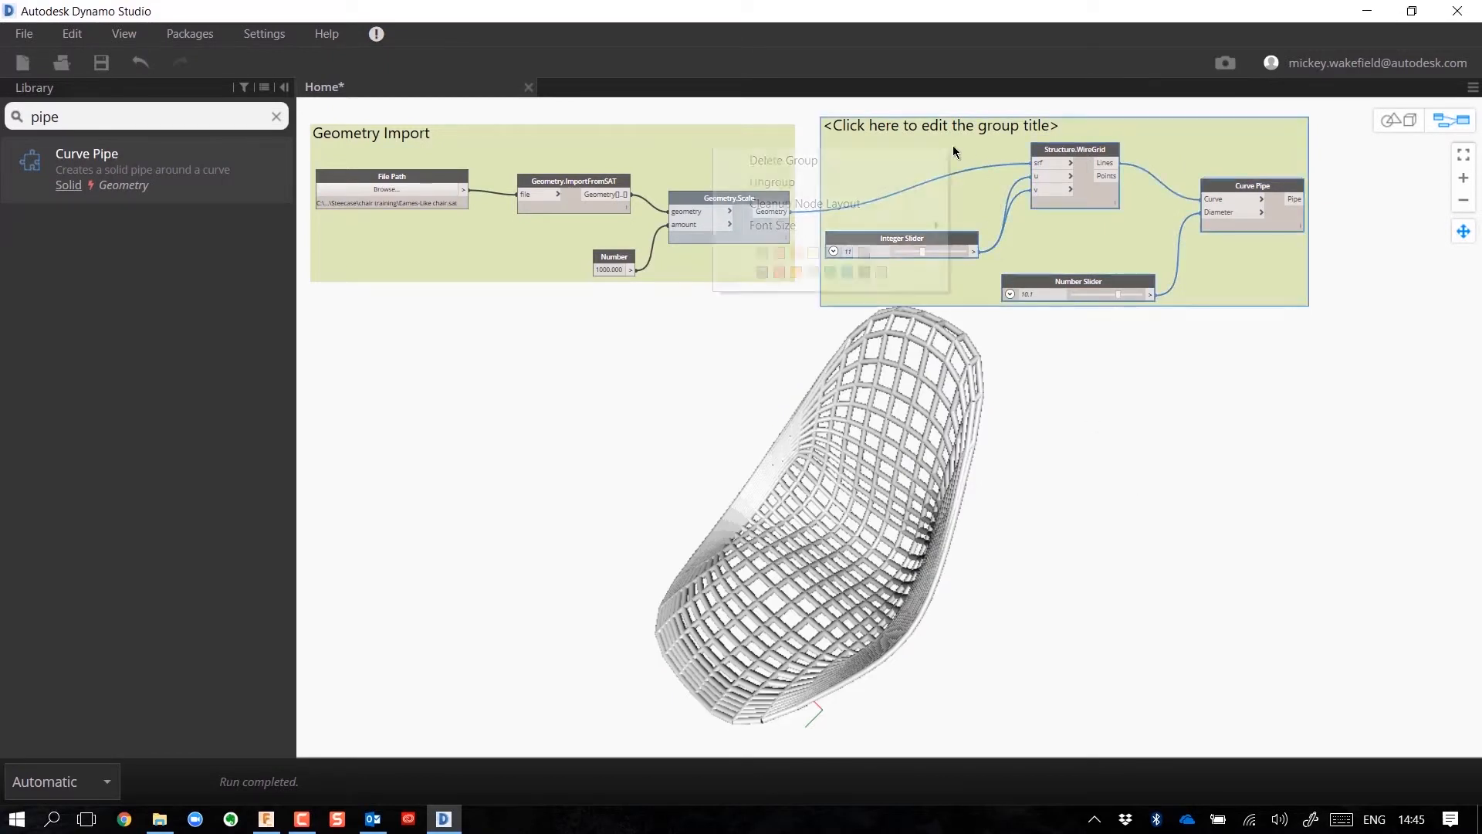
{"action": "left_click", "coordinate": [797, 252]}
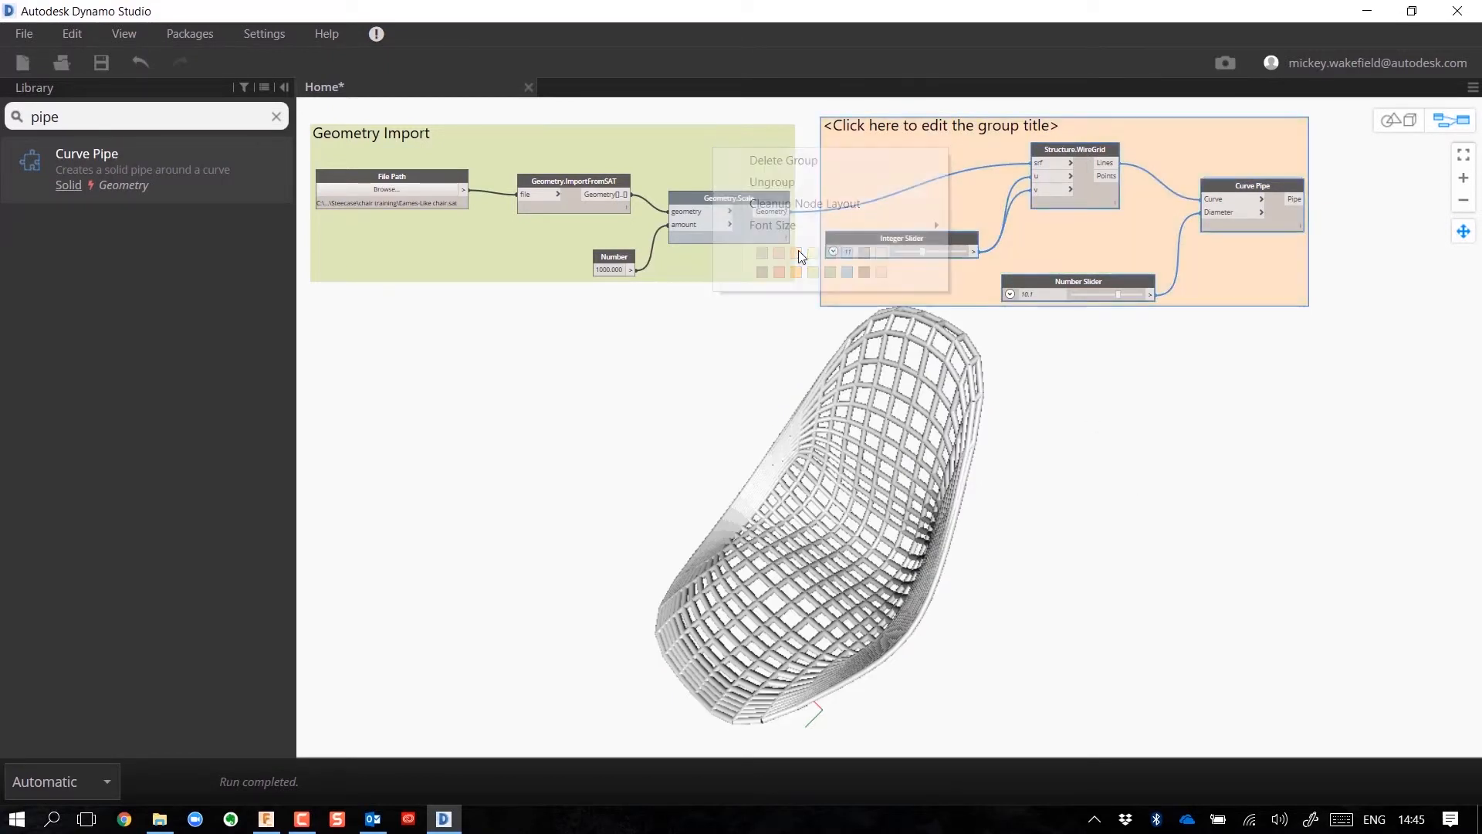
Title the orange node group "Wireframe creation".
{"action": "left_click", "coordinate": [920, 125]}
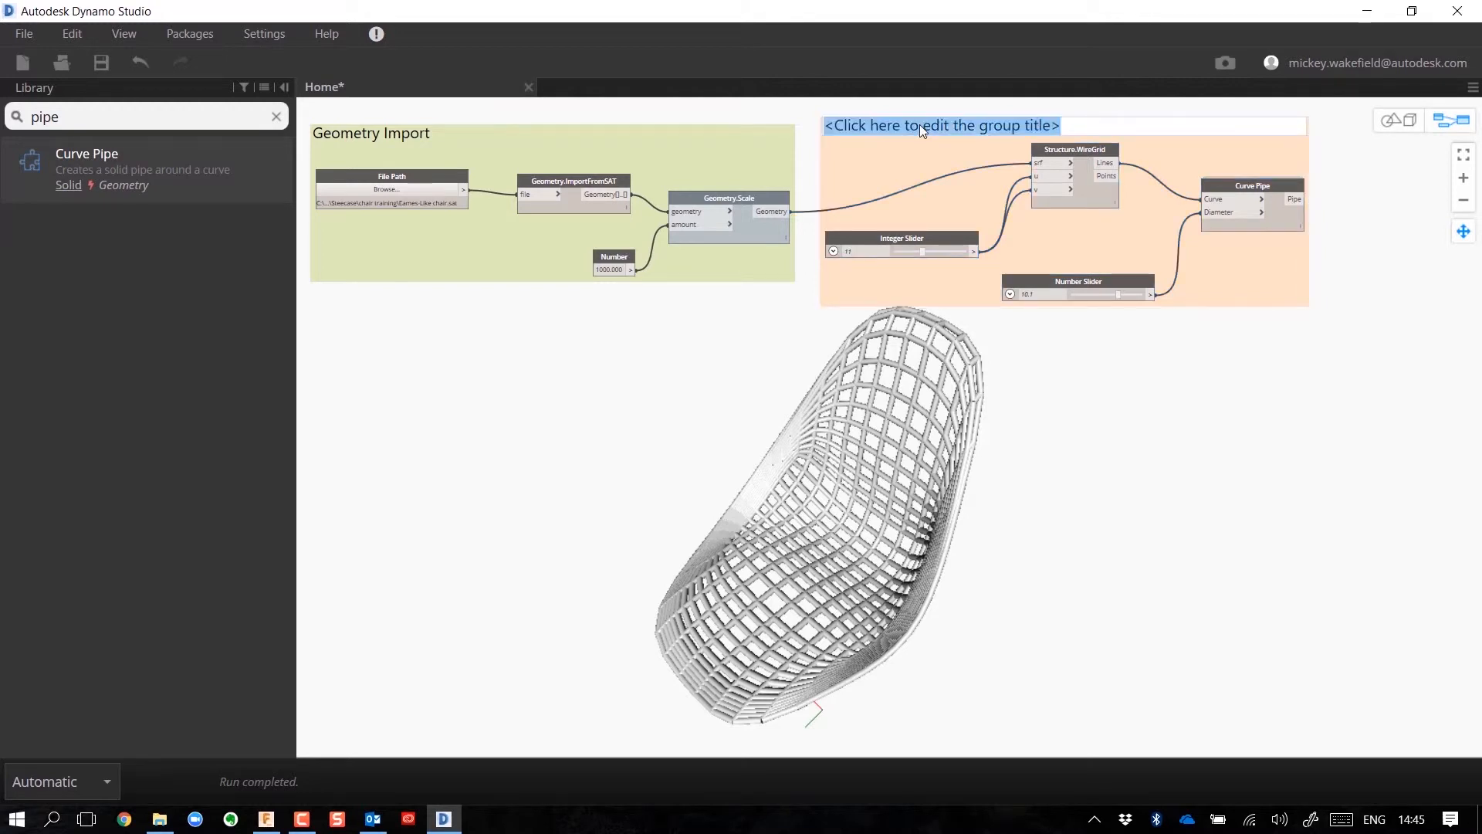
{"action": "type", "text": "Wi"}
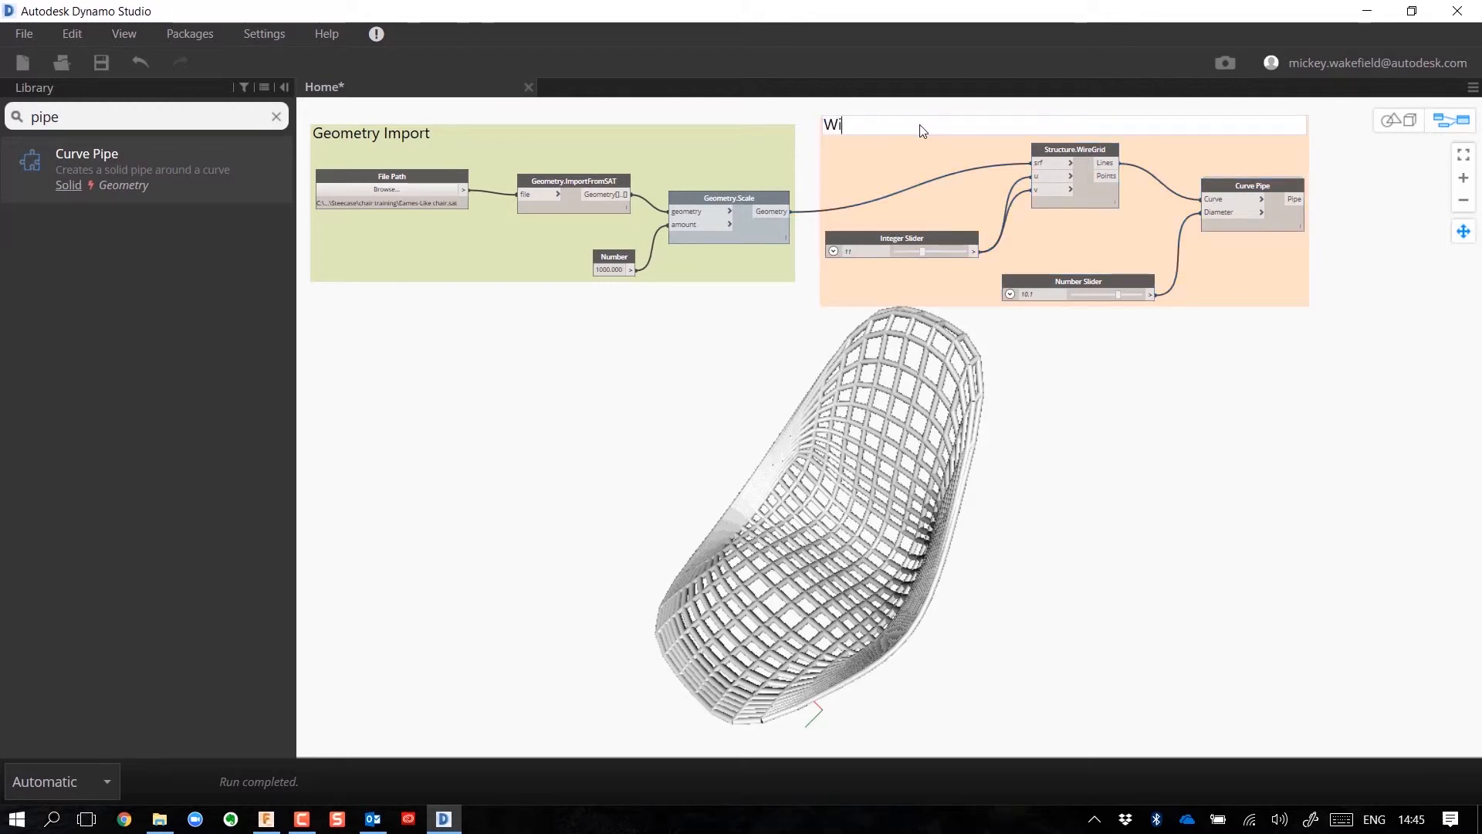
{"action": "type", "text": "reframe creation"}
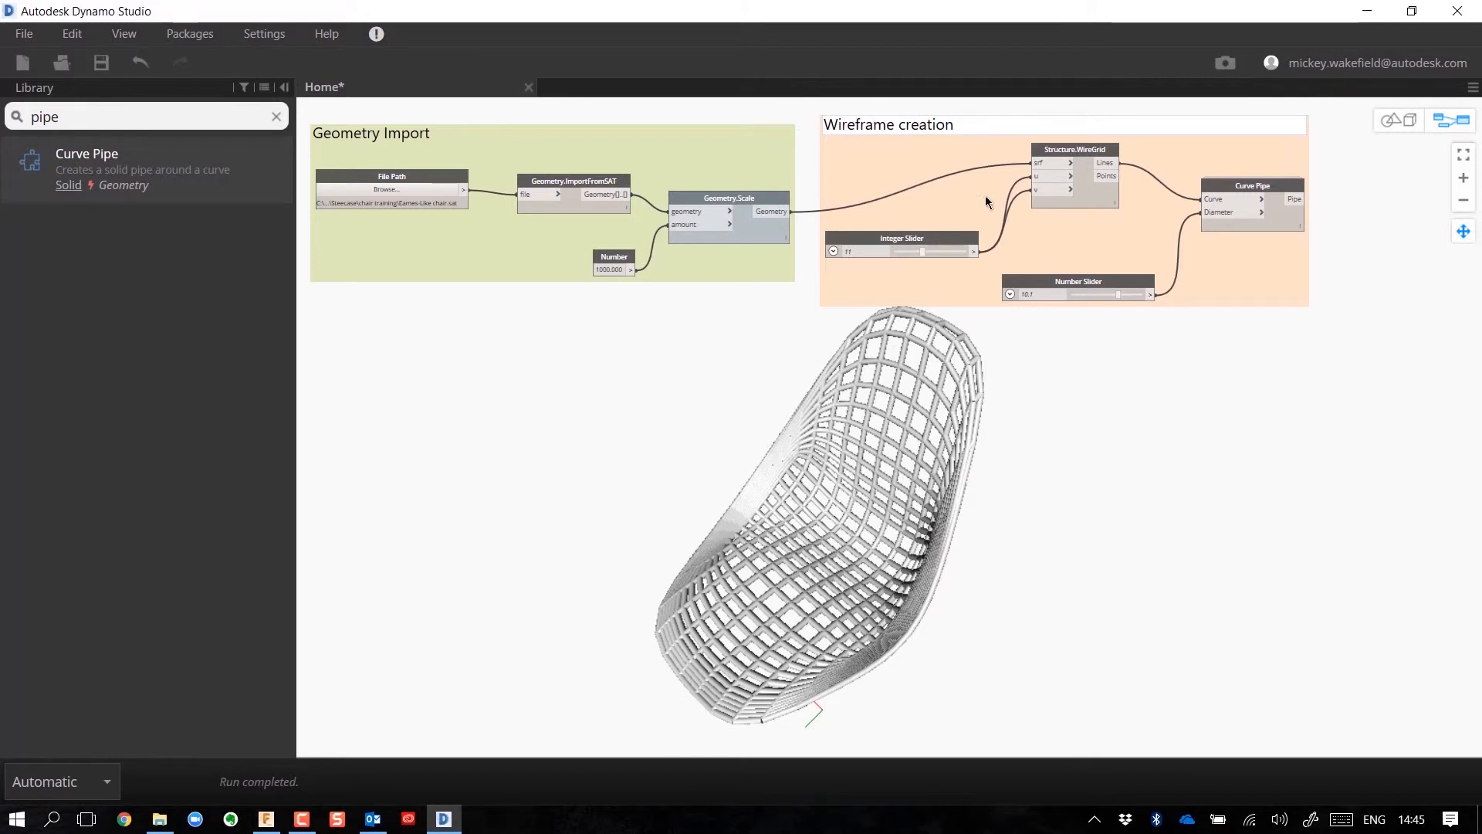
{"action": "left_click", "coordinate": [1072, 403]}
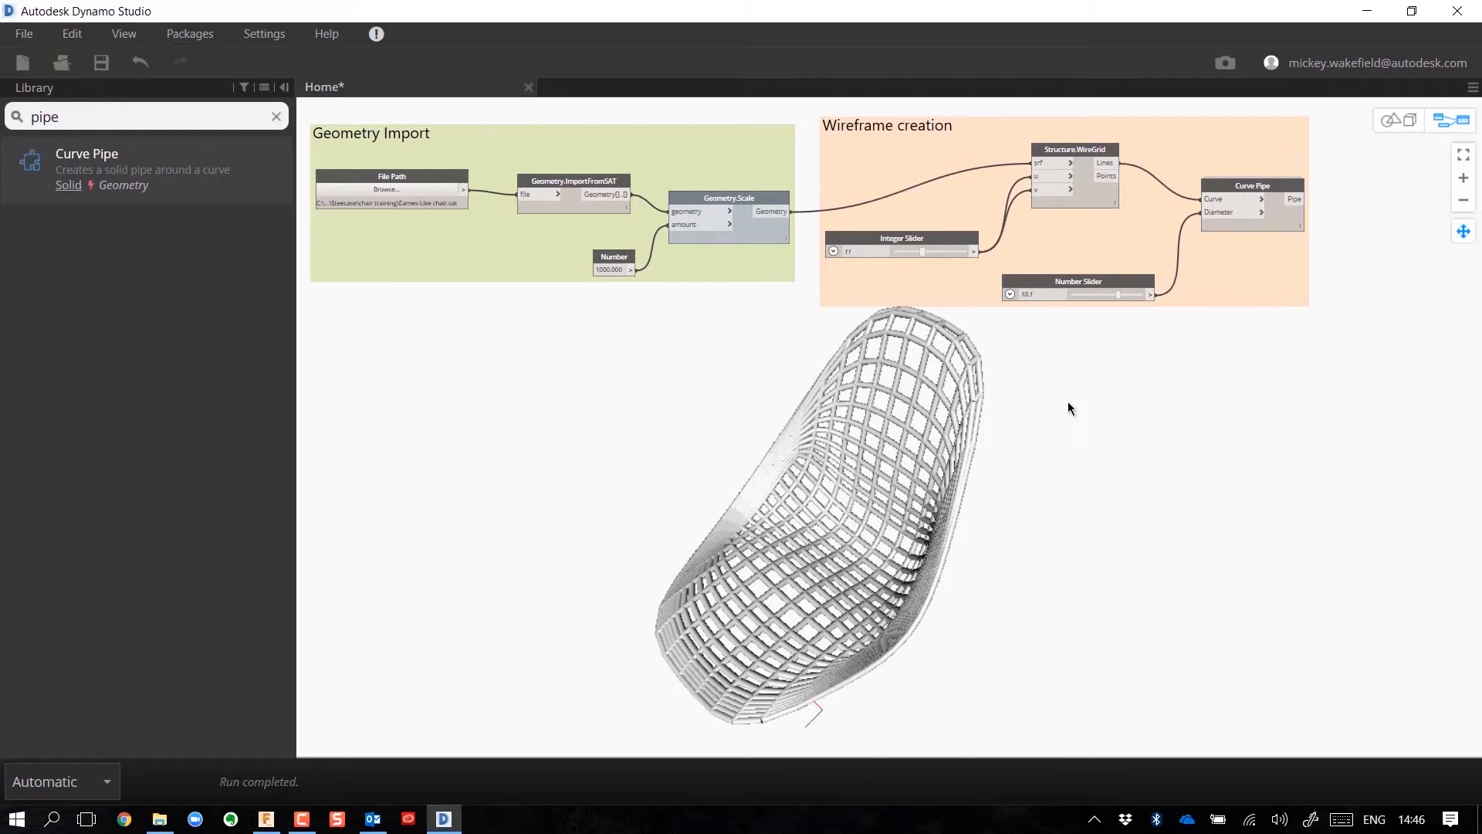
Search the library for export and add an ExportToSAT node clear of the chair geometry, below the wireframe group.
{"action": "double_click", "coordinate": [136, 119]}
{"action": "type", "text": "ex"}
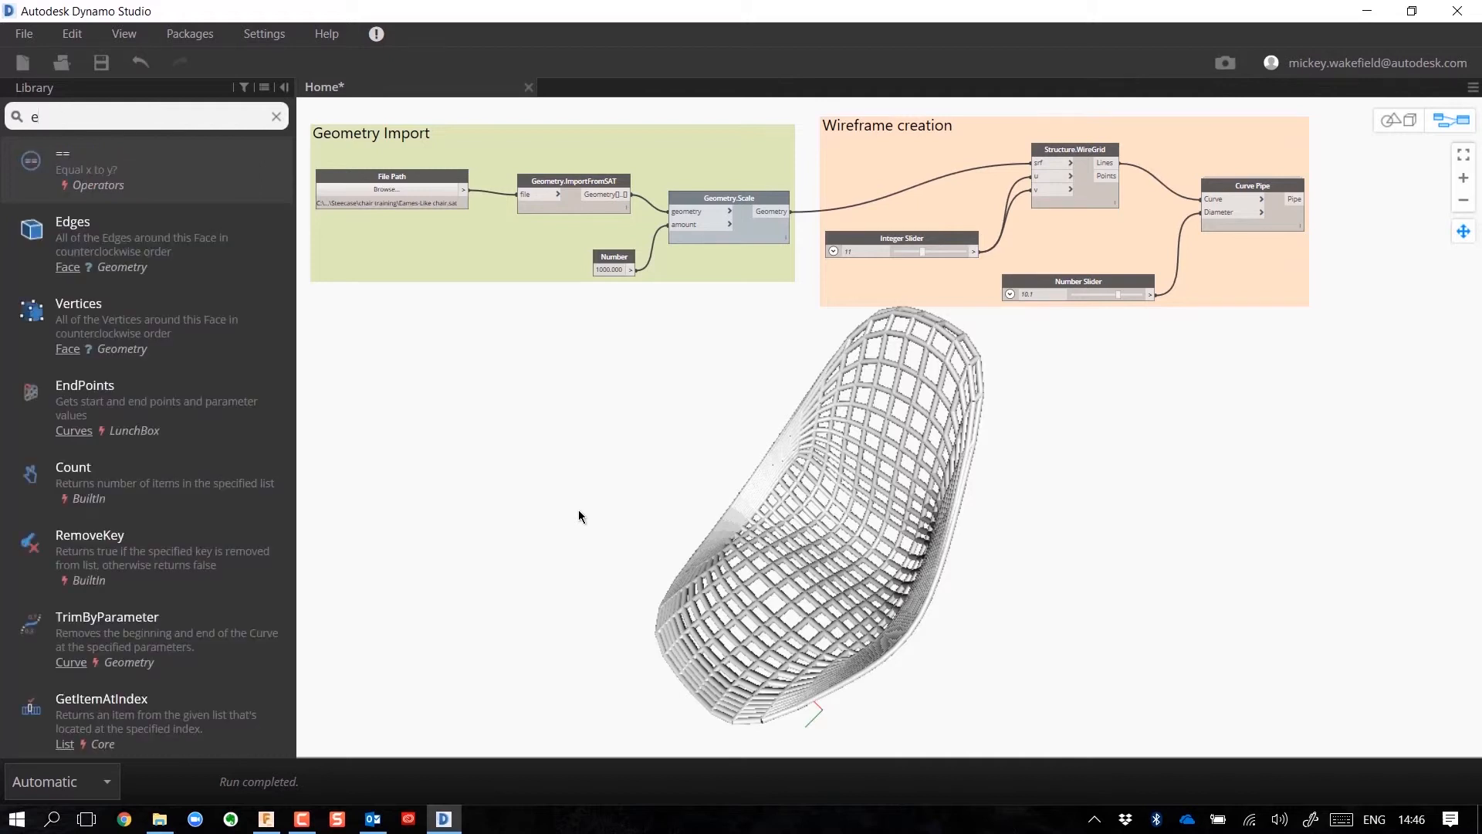
{"action": "type", "text": "port"}
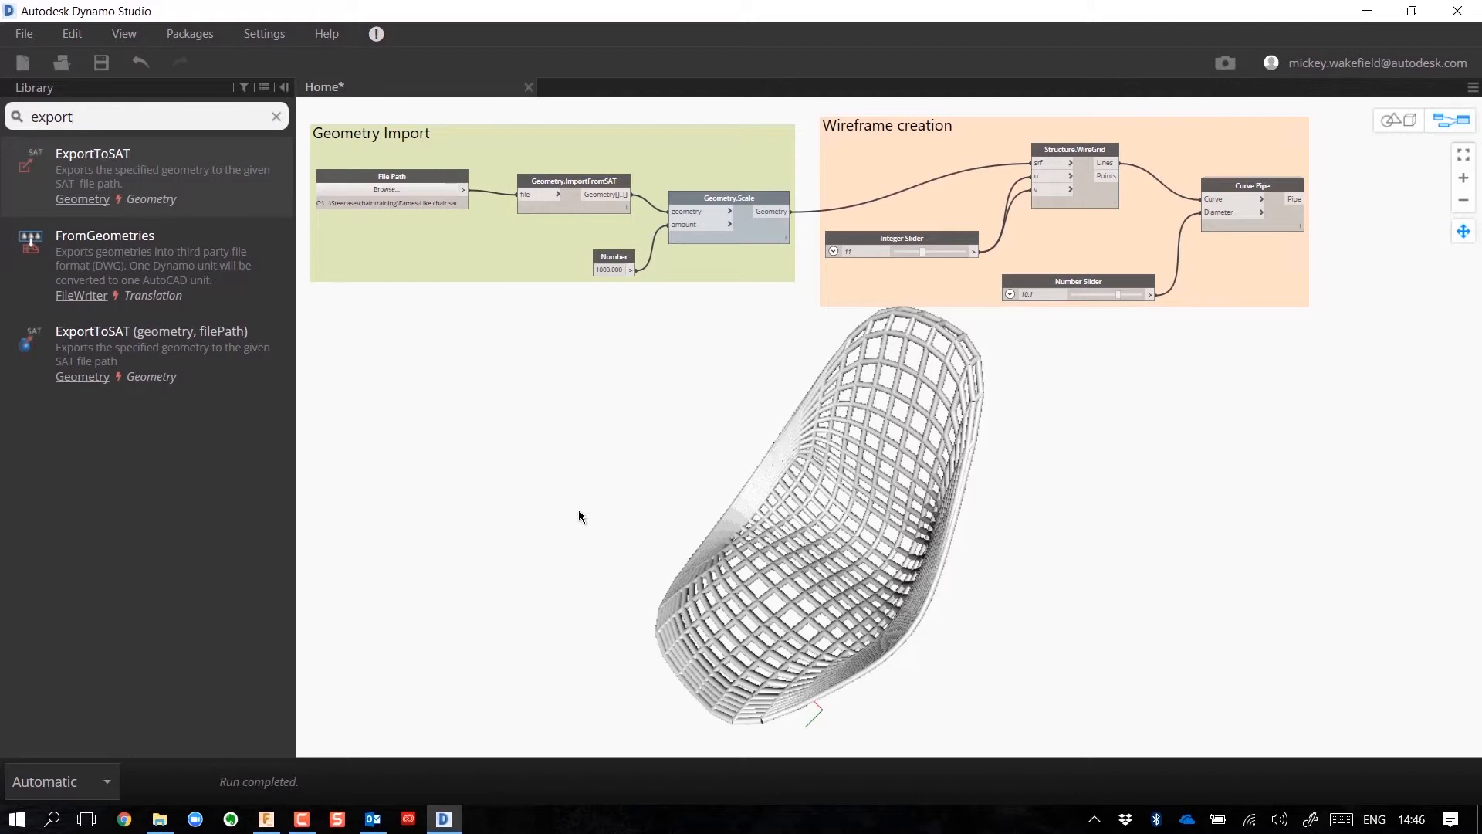
{"action": "left_click", "coordinate": [95, 160]}
{"action": "left_click_drag", "start_coordinate": [984, 437], "coordinate": [1331, 413]}
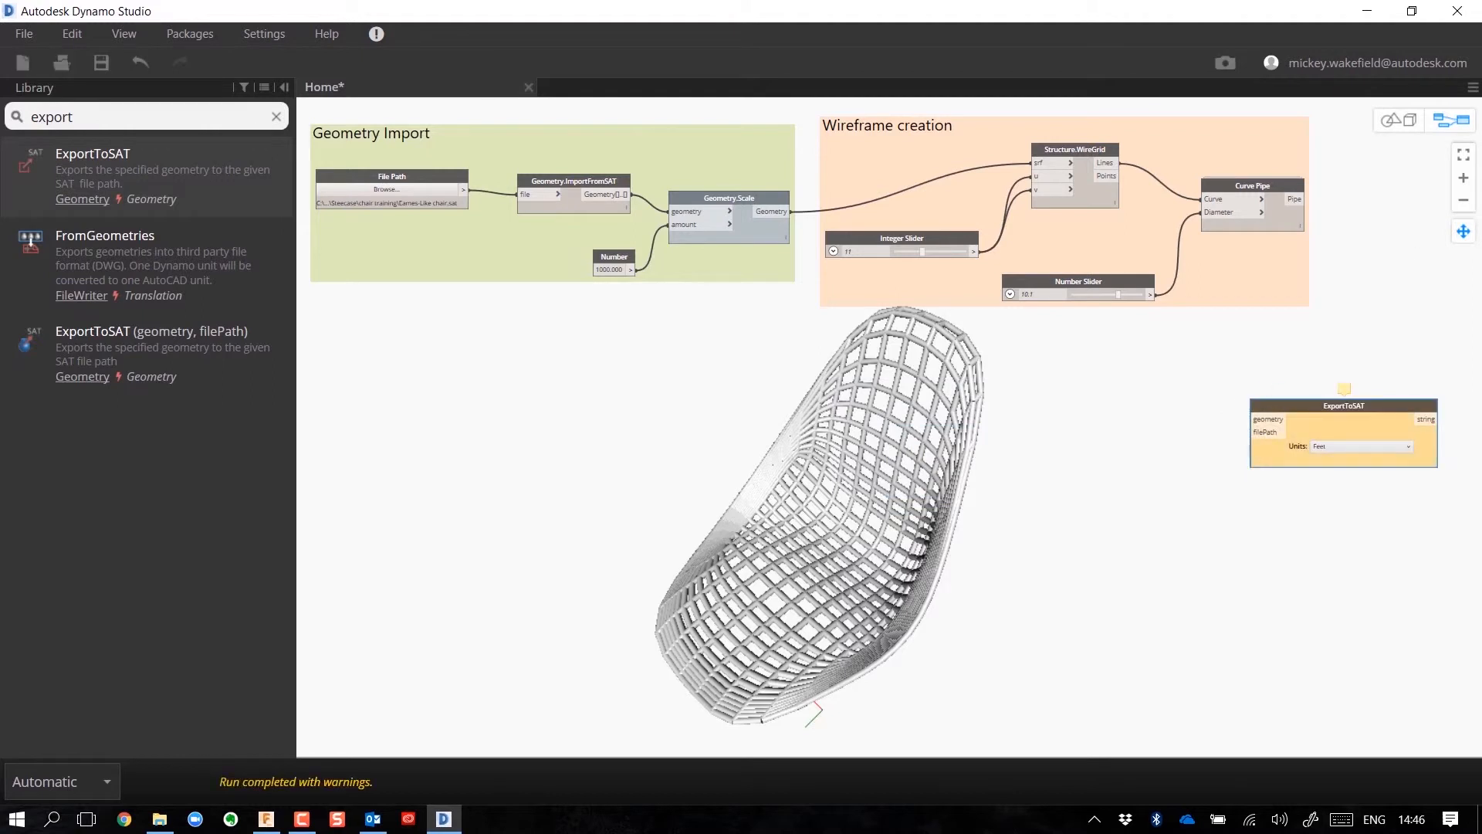
Make room in the graph beyond the wireframe group and place the ExportToSAT node beside the Curve Pipe node.
{"action": "left_click", "coordinate": [1463, 232]}
{"action": "left_click_drag", "start_coordinate": [1185, 396], "coordinate": [527, 377]}
{"action": "left_click_drag", "start_coordinate": [487, 376], "coordinate": [477, 376]}
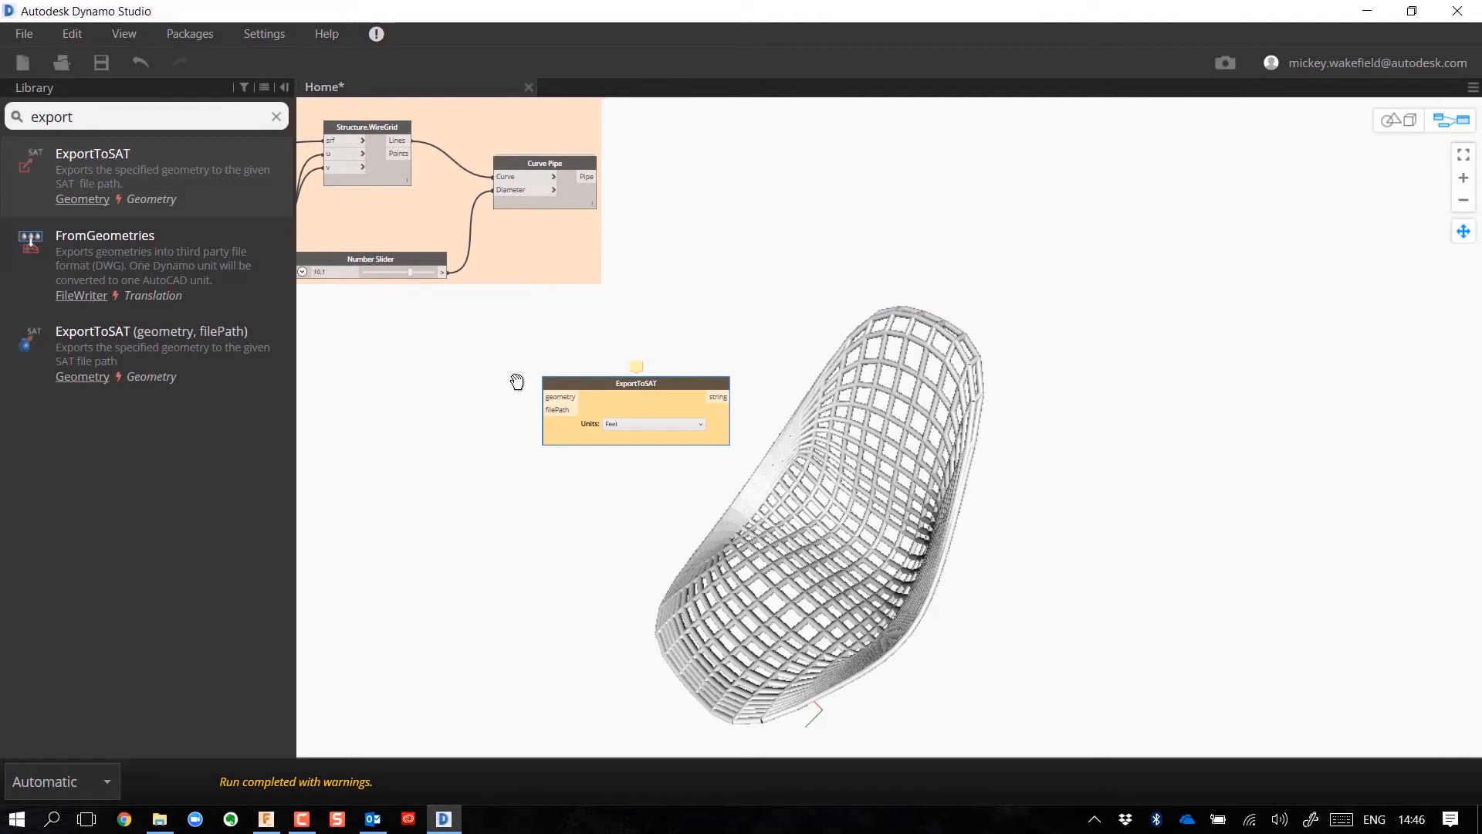
{"action": "left_click_drag", "start_coordinate": [593, 391], "coordinate": [555, 390]}
{"action": "left_click", "coordinate": [1463, 231]}
{"action": "left_click_drag", "start_coordinate": [670, 378], "coordinate": [822, 230]}
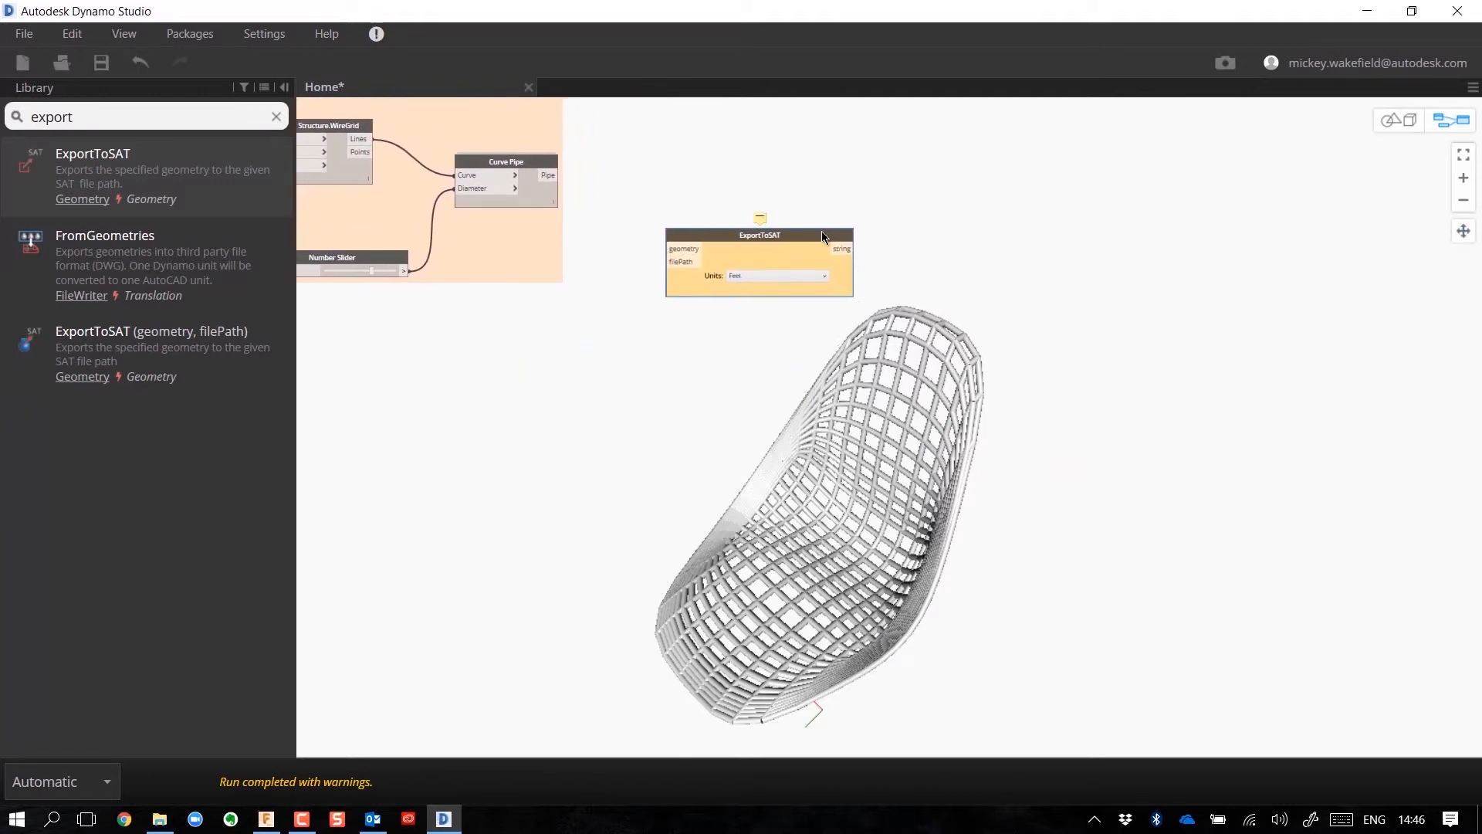
Examine the list of solids output by the Curve Pipe node.
{"action": "left_click", "coordinate": [552, 201]}
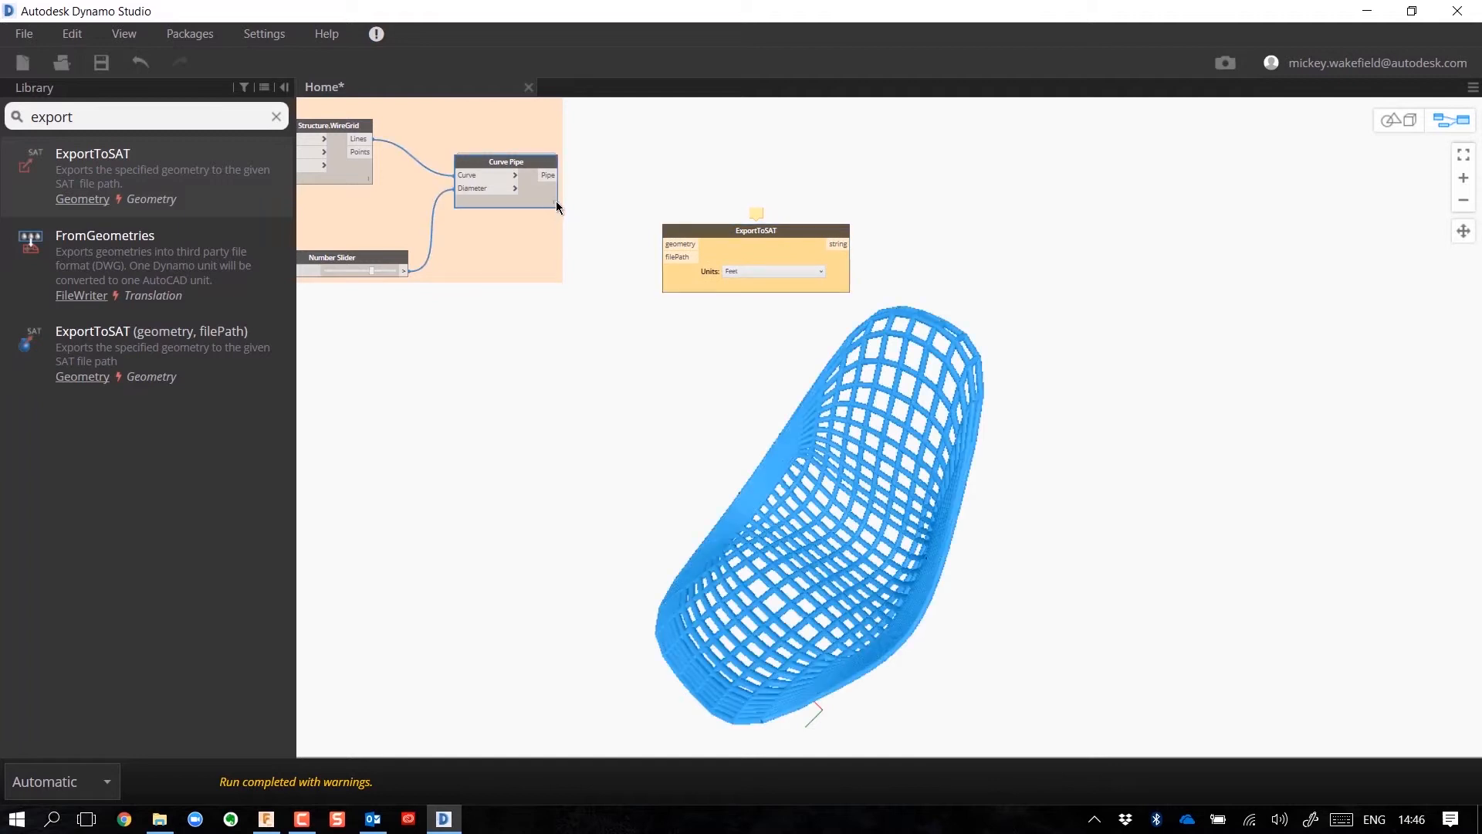
{"action": "mouse_move", "coordinate": [551, 211]}
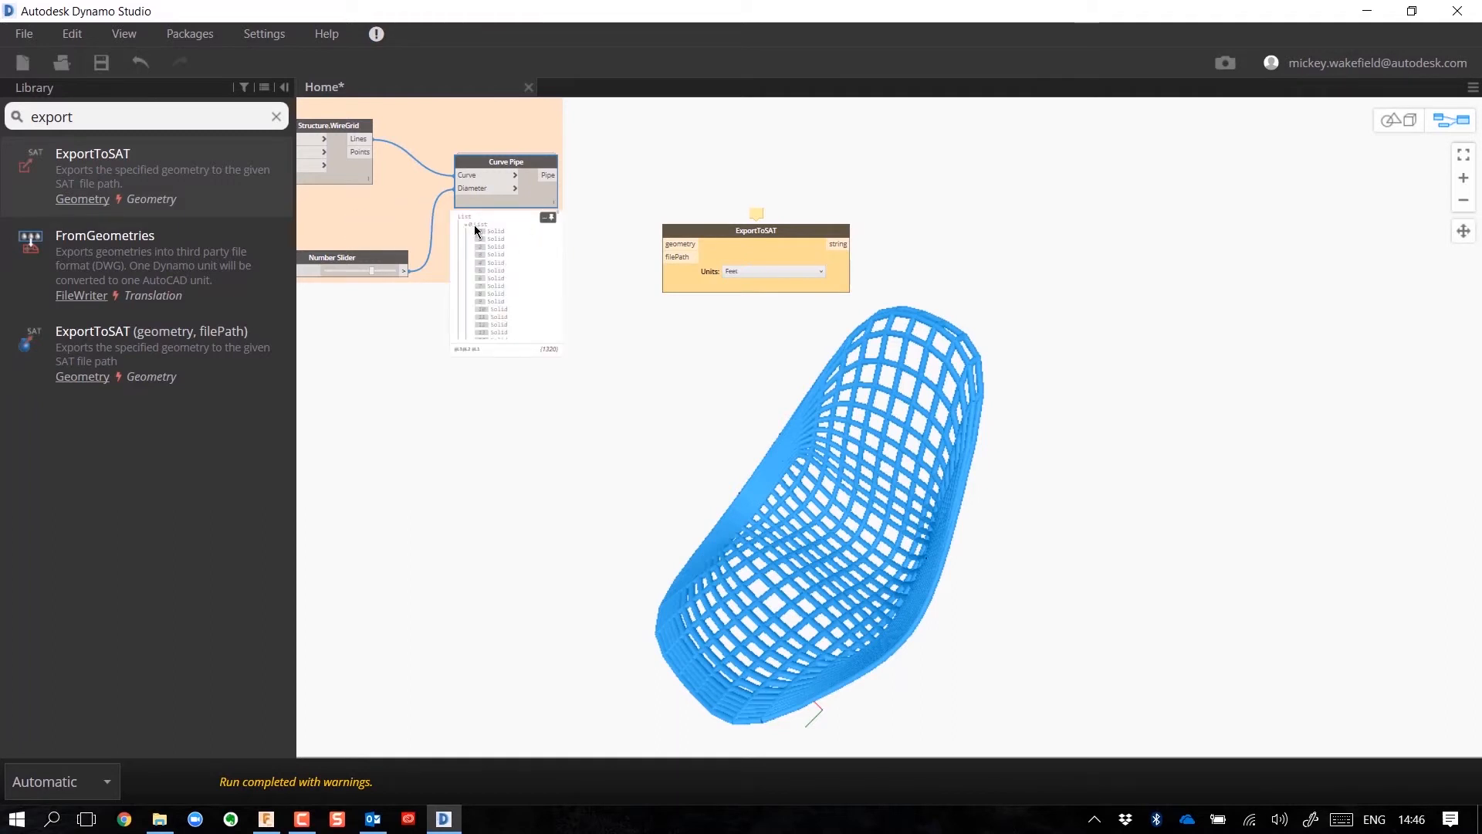
{"action": "scroll", "coordinate": [482, 243], "scroll_direction": "down", "scroll_amount": 4}
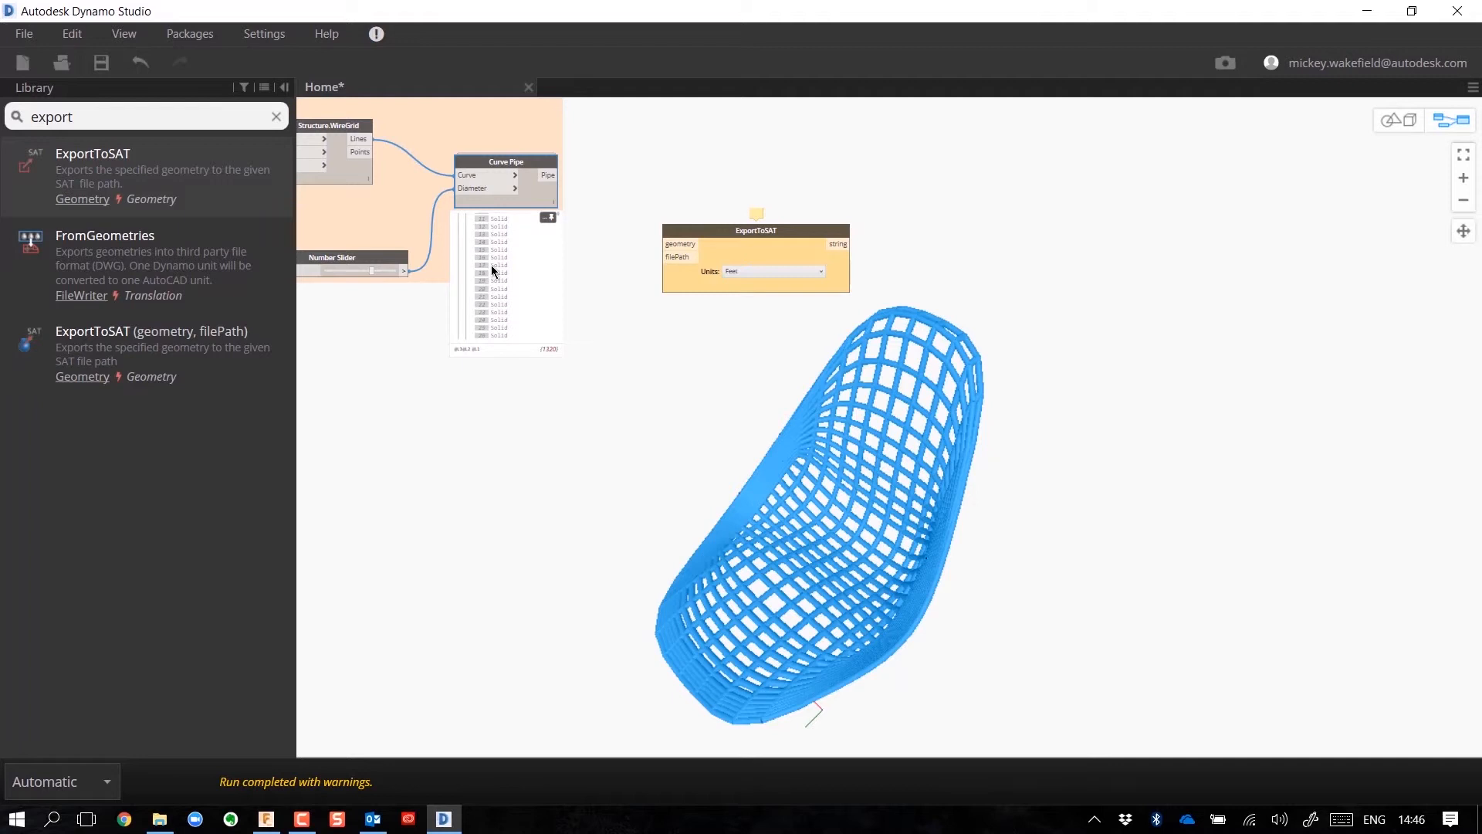
Read further through the Curve Pipe node's output preview to see how its solids are nested in sublists.
{"action": "scroll", "coordinate": [492, 270], "scroll_direction": "down", "scroll_amount": 8}
{"action": "scroll", "coordinate": [493, 271], "scroll_direction": "down", "scroll_amount": 10}
{"action": "scroll", "coordinate": [493, 271], "scroll_direction": "down", "scroll_amount": 12}
{"action": "scroll", "coordinate": [492, 272], "scroll_direction": "down", "scroll_amount": 15}
{"action": "scroll", "coordinate": [493, 272], "scroll_direction": "down", "scroll_amount": 13}
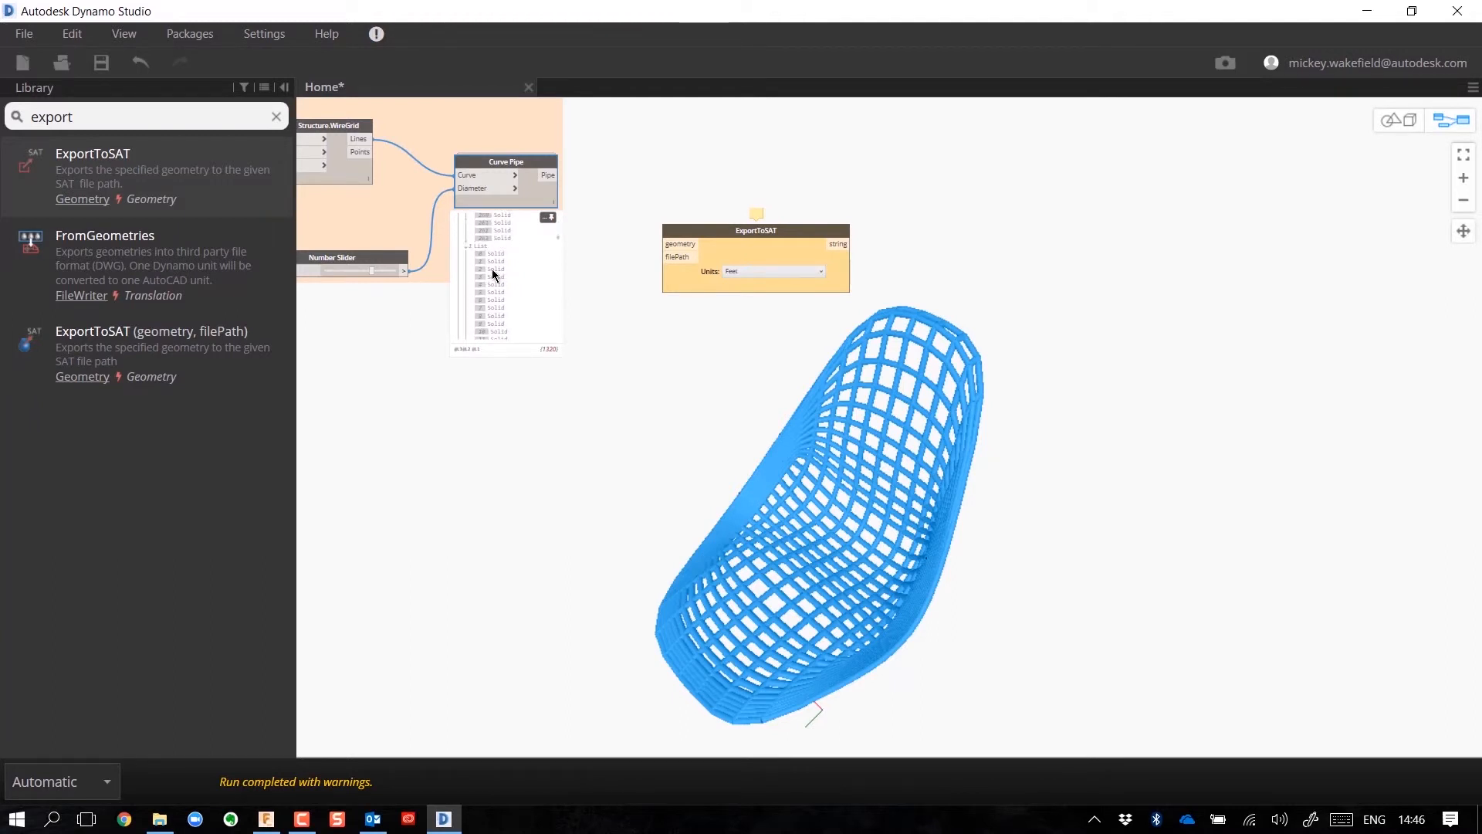
{"action": "scroll", "coordinate": [482, 264], "scroll_direction": "down", "scroll_amount": 3}
{"action": "scroll", "coordinate": [484, 269], "scroll_direction": "down", "scroll_amount": 15}
{"action": "scroll", "coordinate": [484, 270], "scroll_direction": "down", "scroll_amount": 16}
{"action": "scroll", "coordinate": [483, 266], "scroll_direction": "down", "scroll_amount": 6}
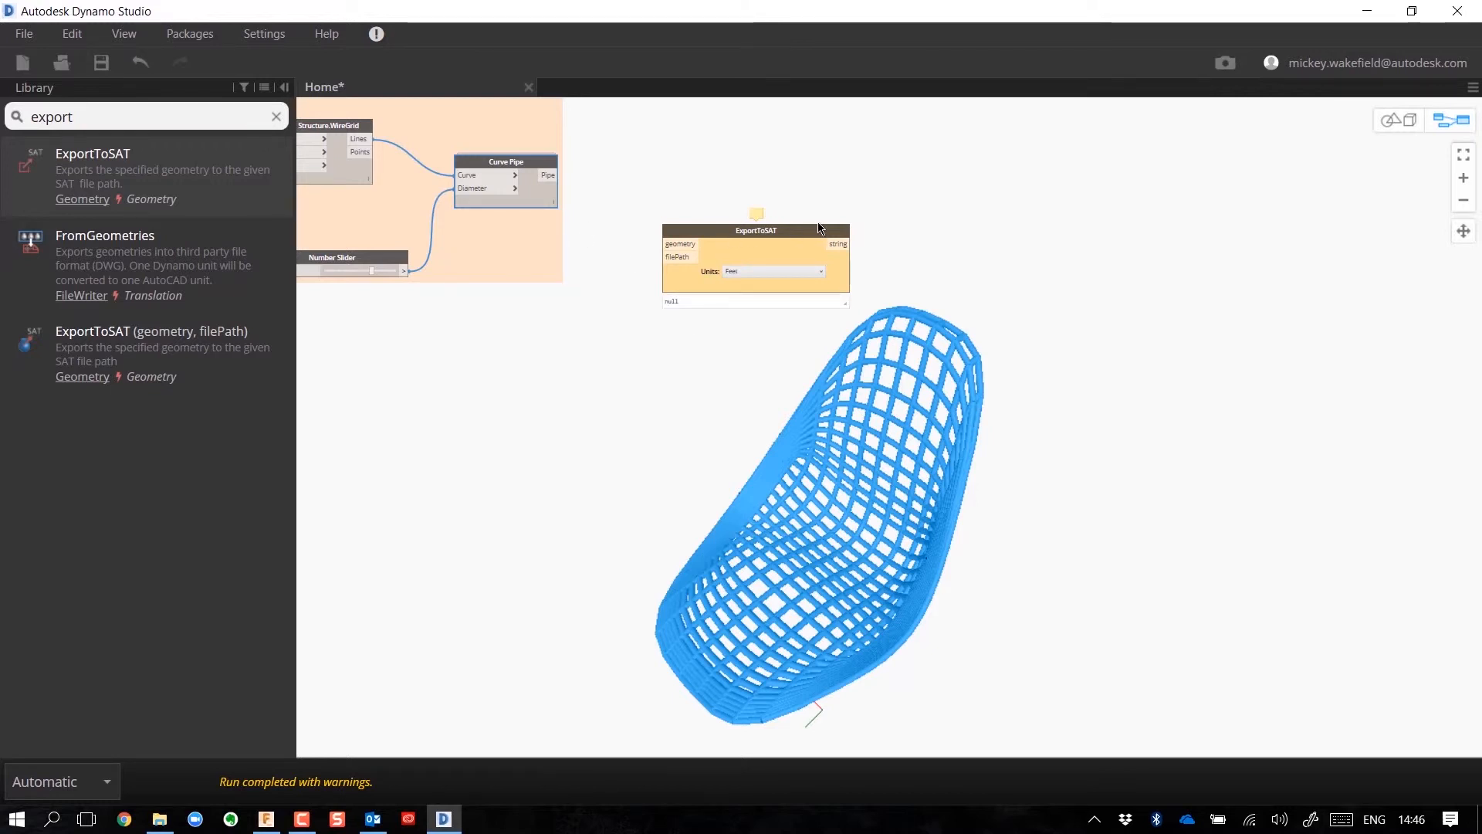
Add a Flatten node between Curve Pipe and ExportToSAT and feed the Pipe output into its list input.
{"action": "left_click_drag", "start_coordinate": [721, 230], "coordinate": [809, 221]}
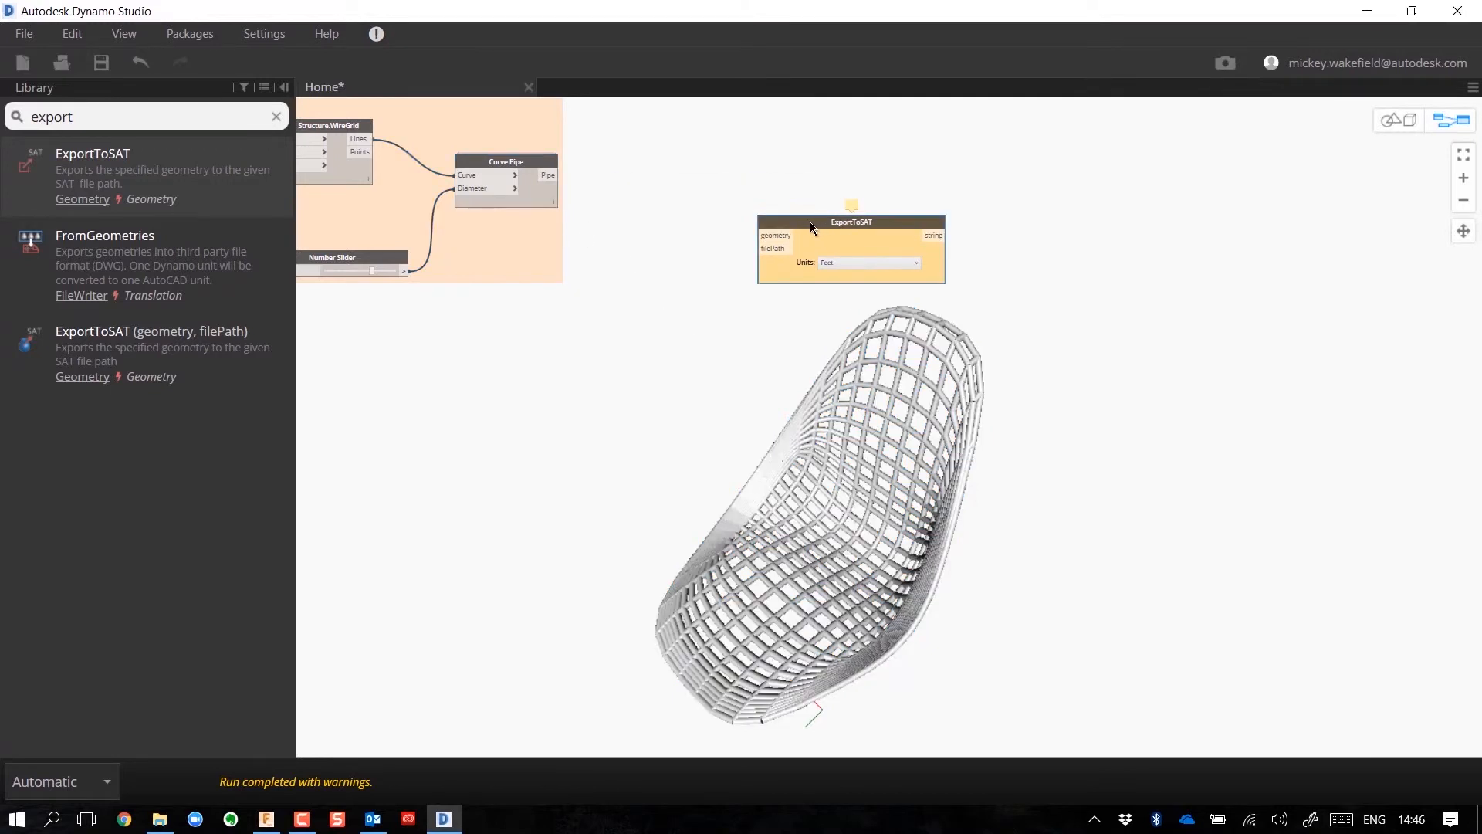
{"action": "right_click", "coordinate": [587, 294]}
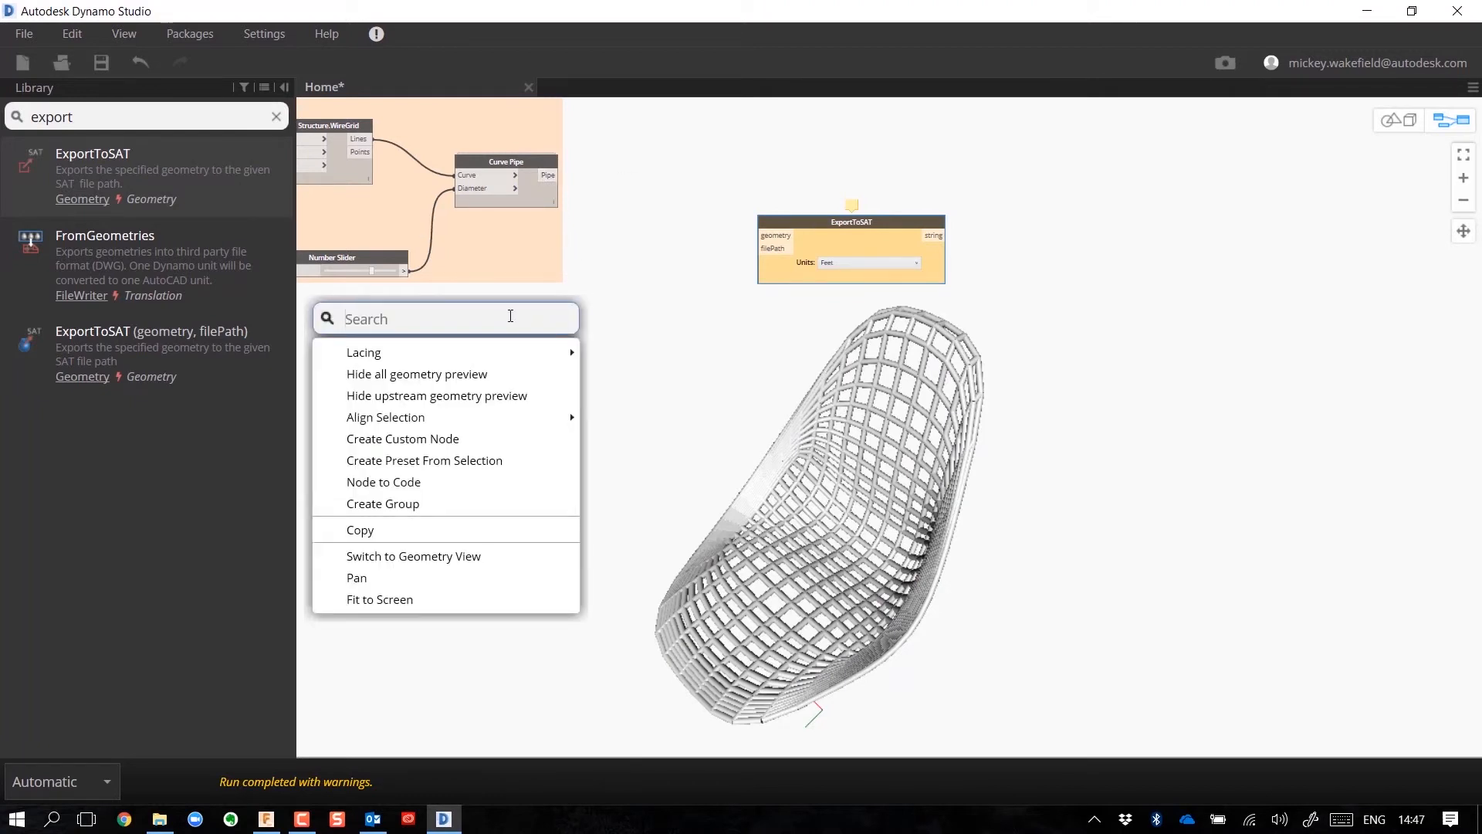
{"action": "type", "text": "flatte"}
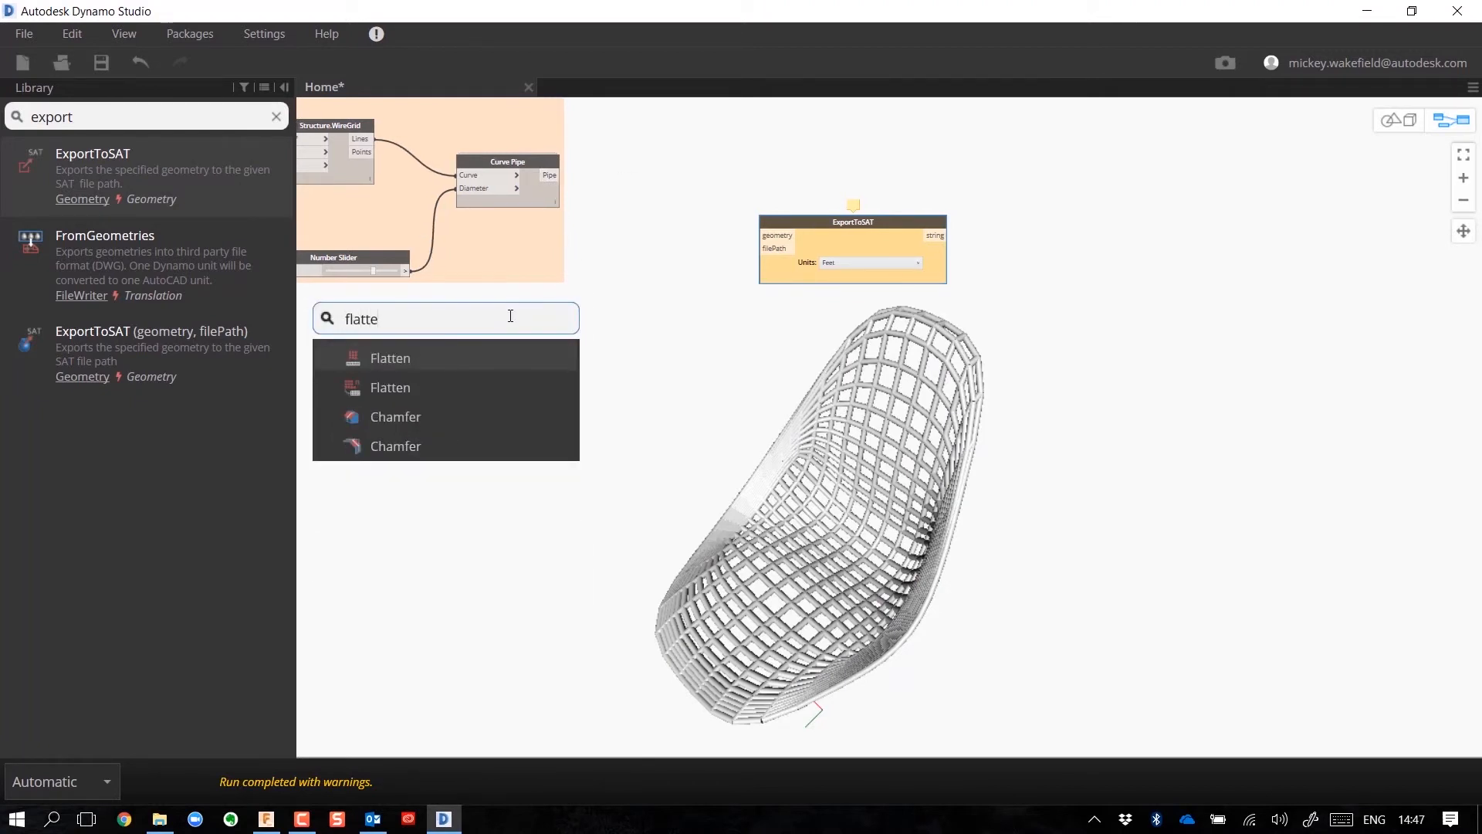
{"action": "left_click", "coordinate": [403, 360]}
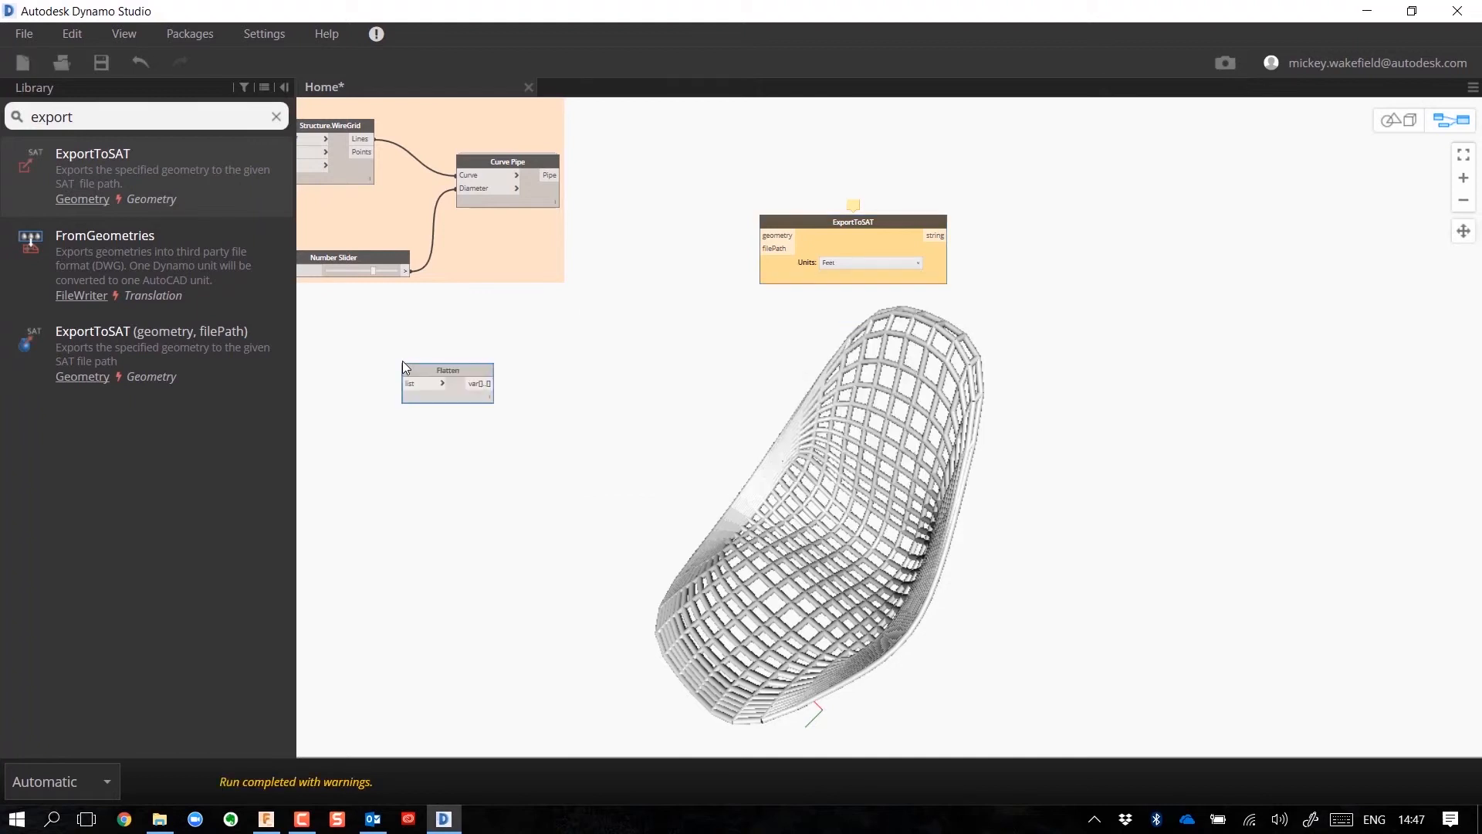
{"action": "left_click_drag", "start_coordinate": [449, 377], "coordinate": [684, 330]}
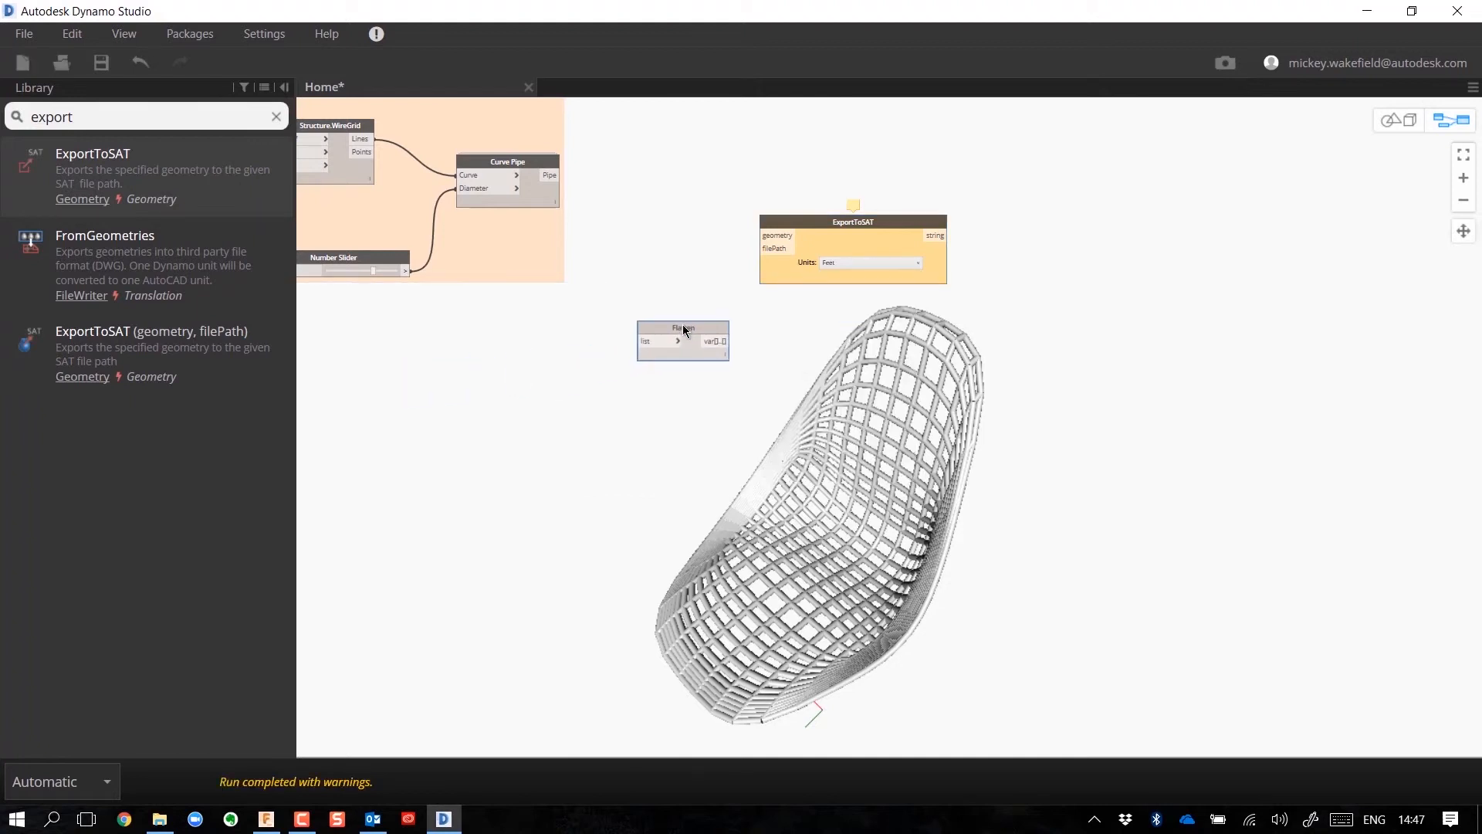
{"action": "left_click_drag", "start_coordinate": [561, 184], "coordinate": [641, 340]}
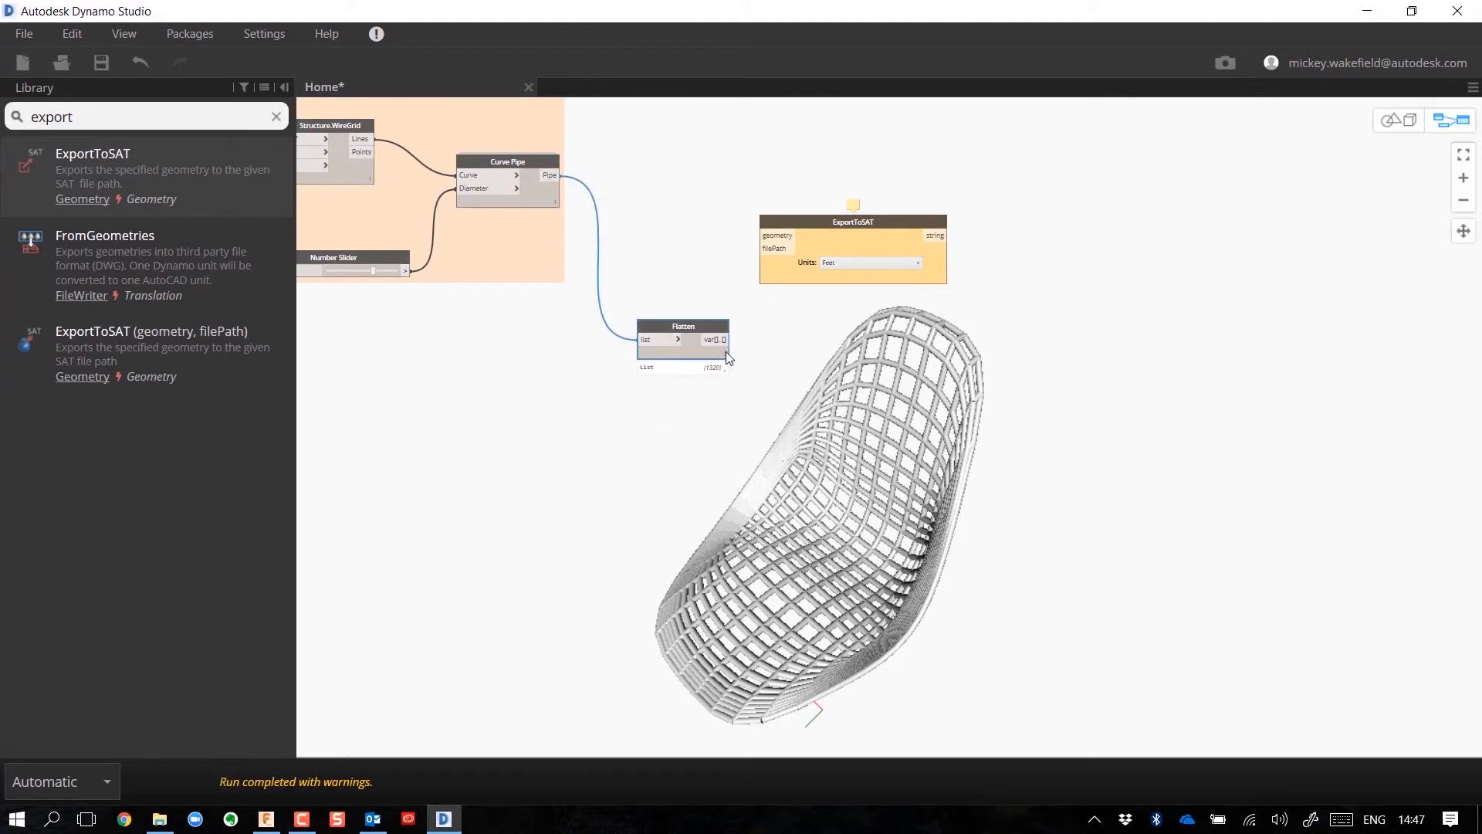
Examine the flattened list of solids in the Flatten node's output preview.
{"action": "mouse_move", "coordinate": [724, 371]}
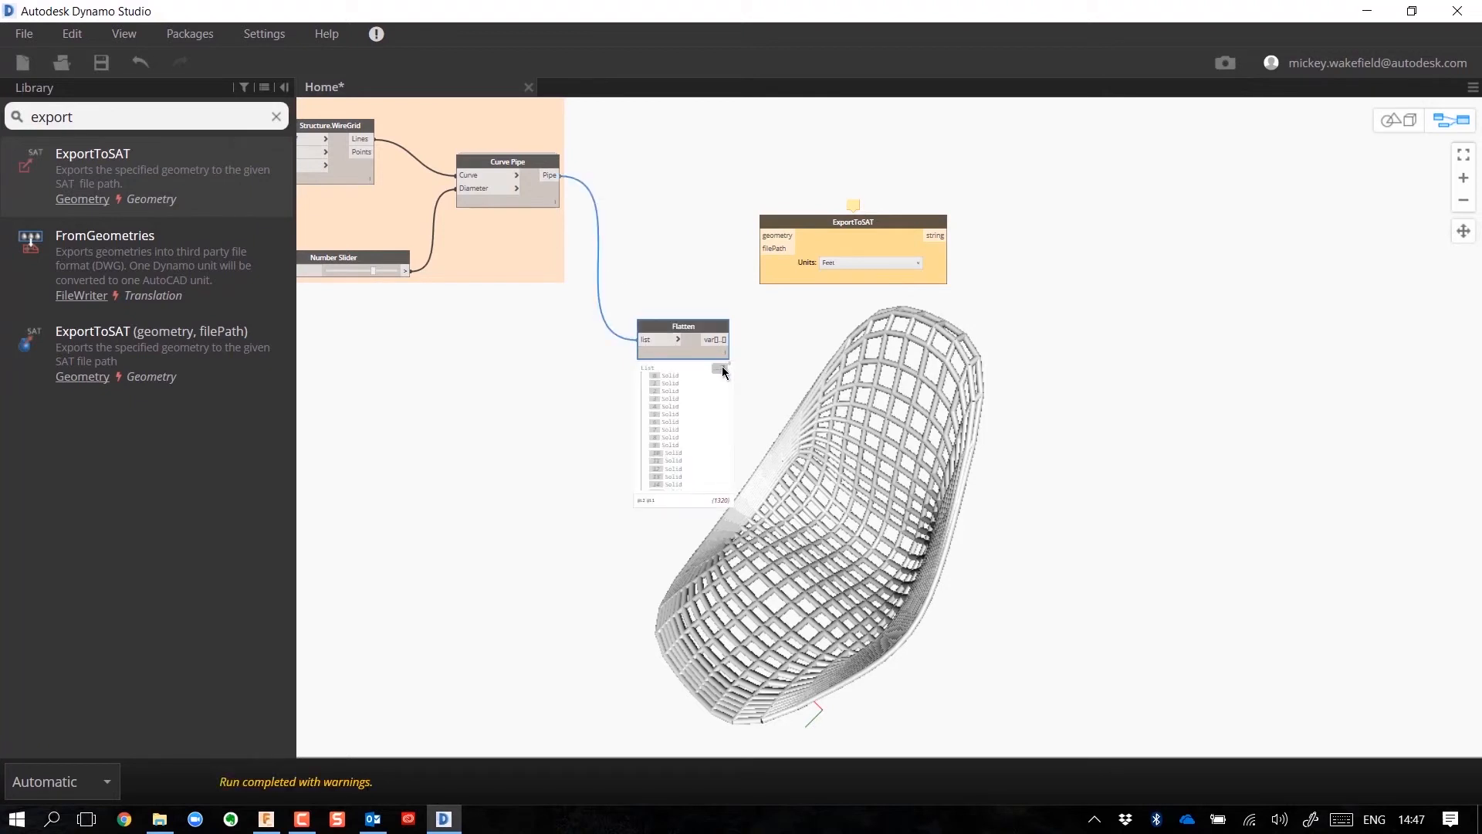
{"action": "scroll", "coordinate": [669, 387], "scroll_direction": "down", "scroll_amount": 20}
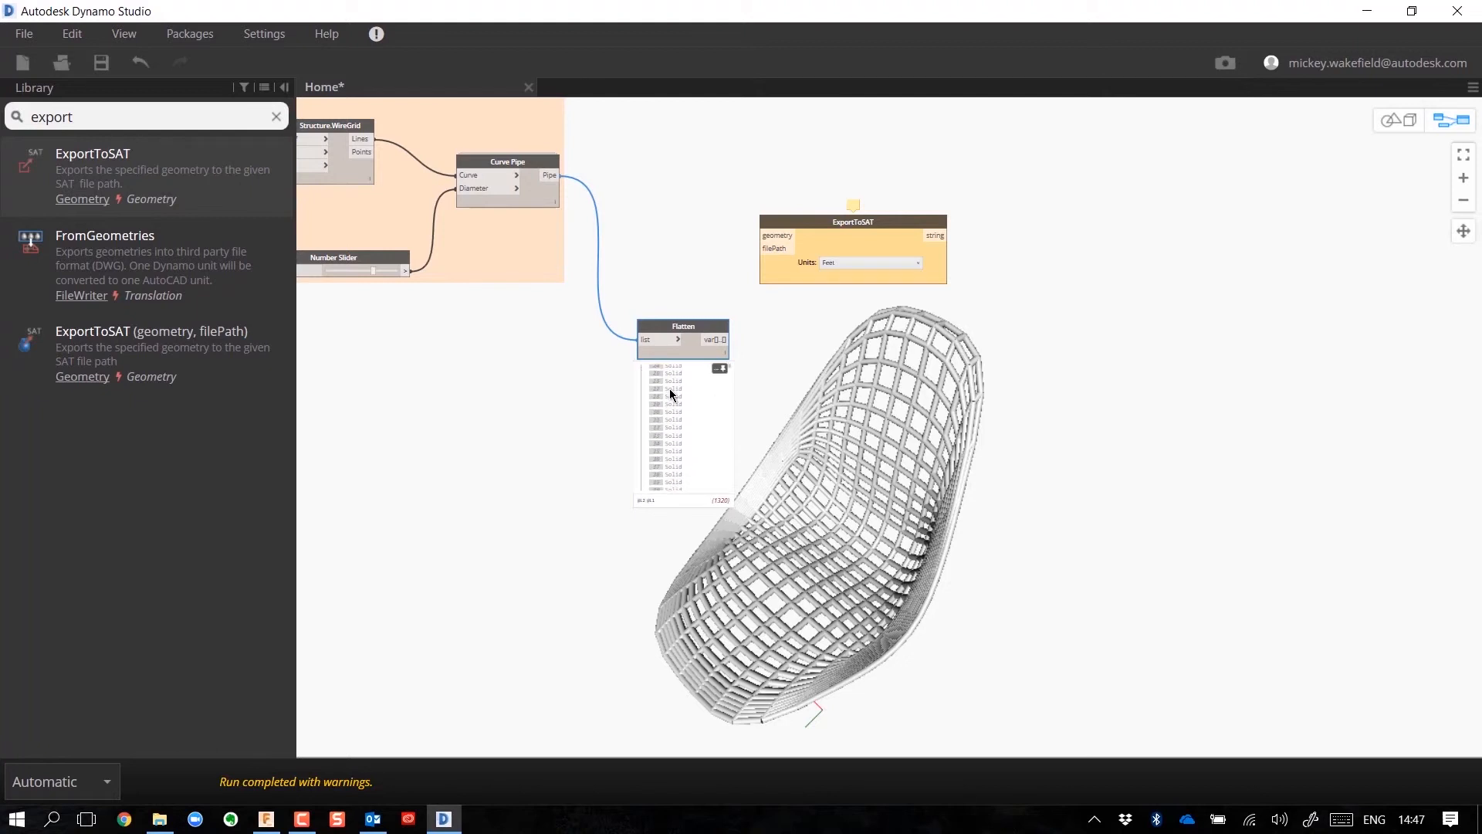
{"action": "scroll", "coordinate": [670, 387], "scroll_direction": "down", "scroll_amount": 20}
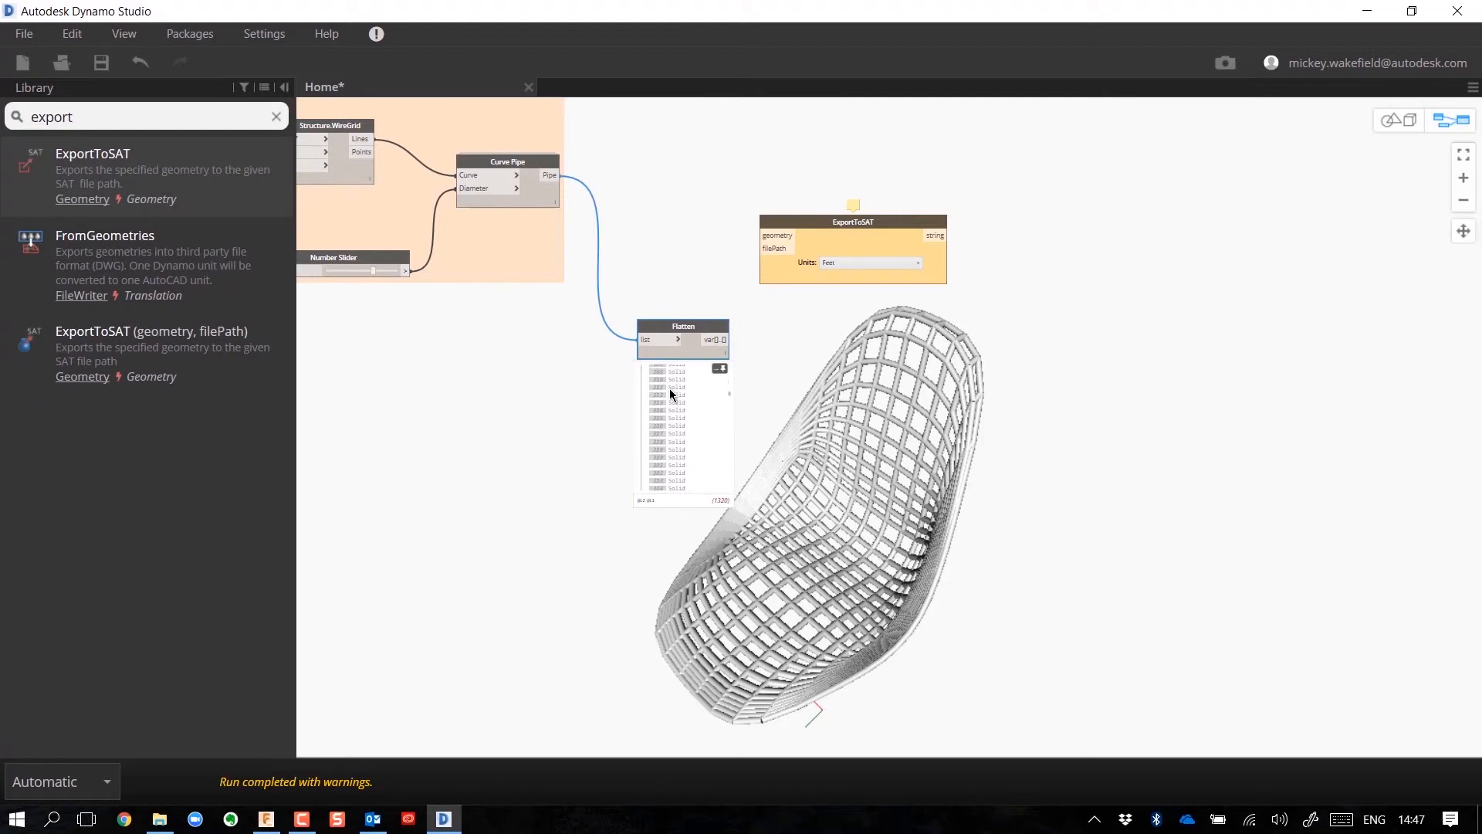
{"action": "scroll", "coordinate": [669, 388], "scroll_direction": "down", "scroll_amount": 20}
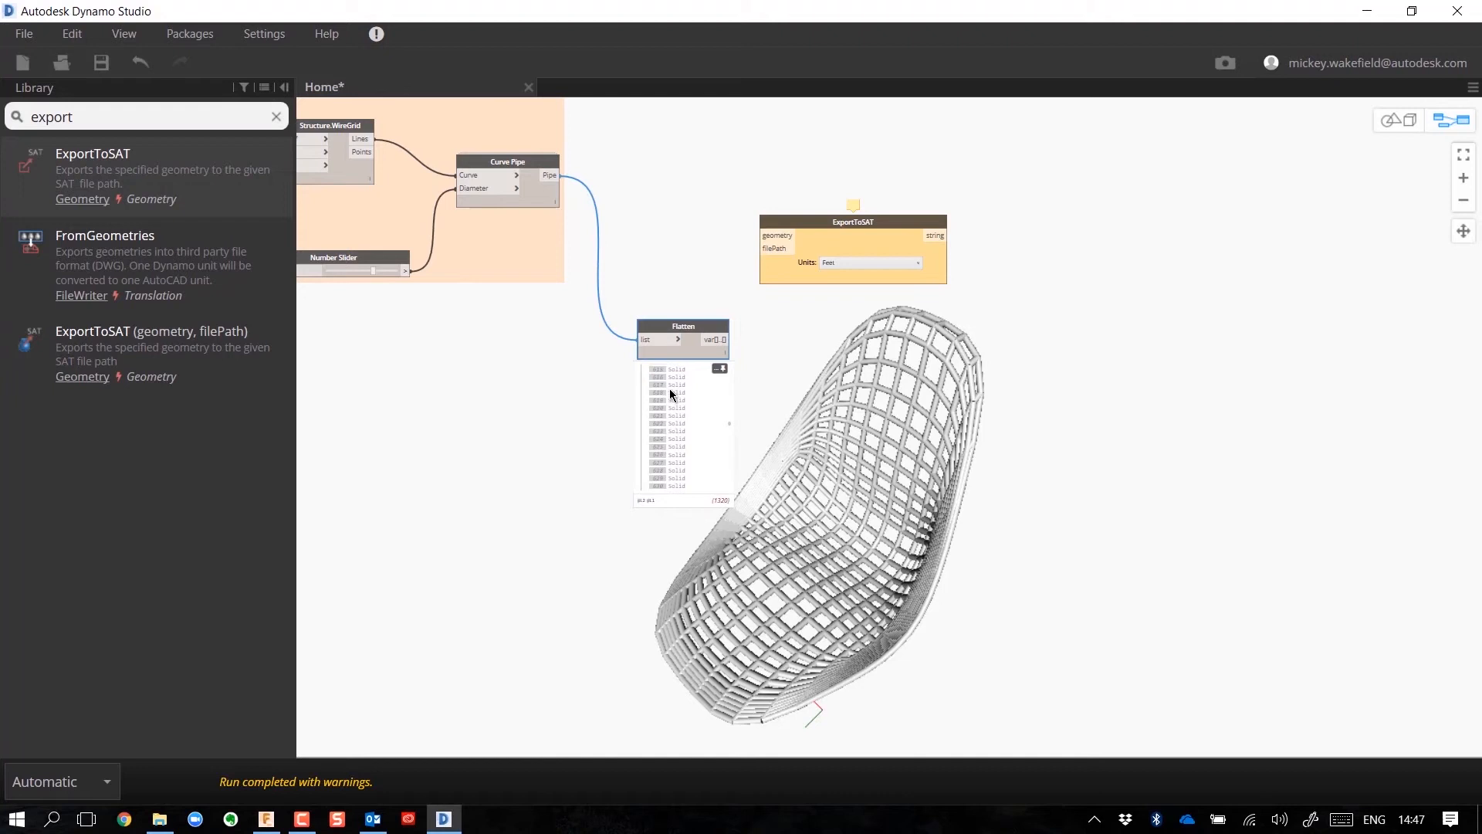
{"action": "key", "text": "ctrl+b"}
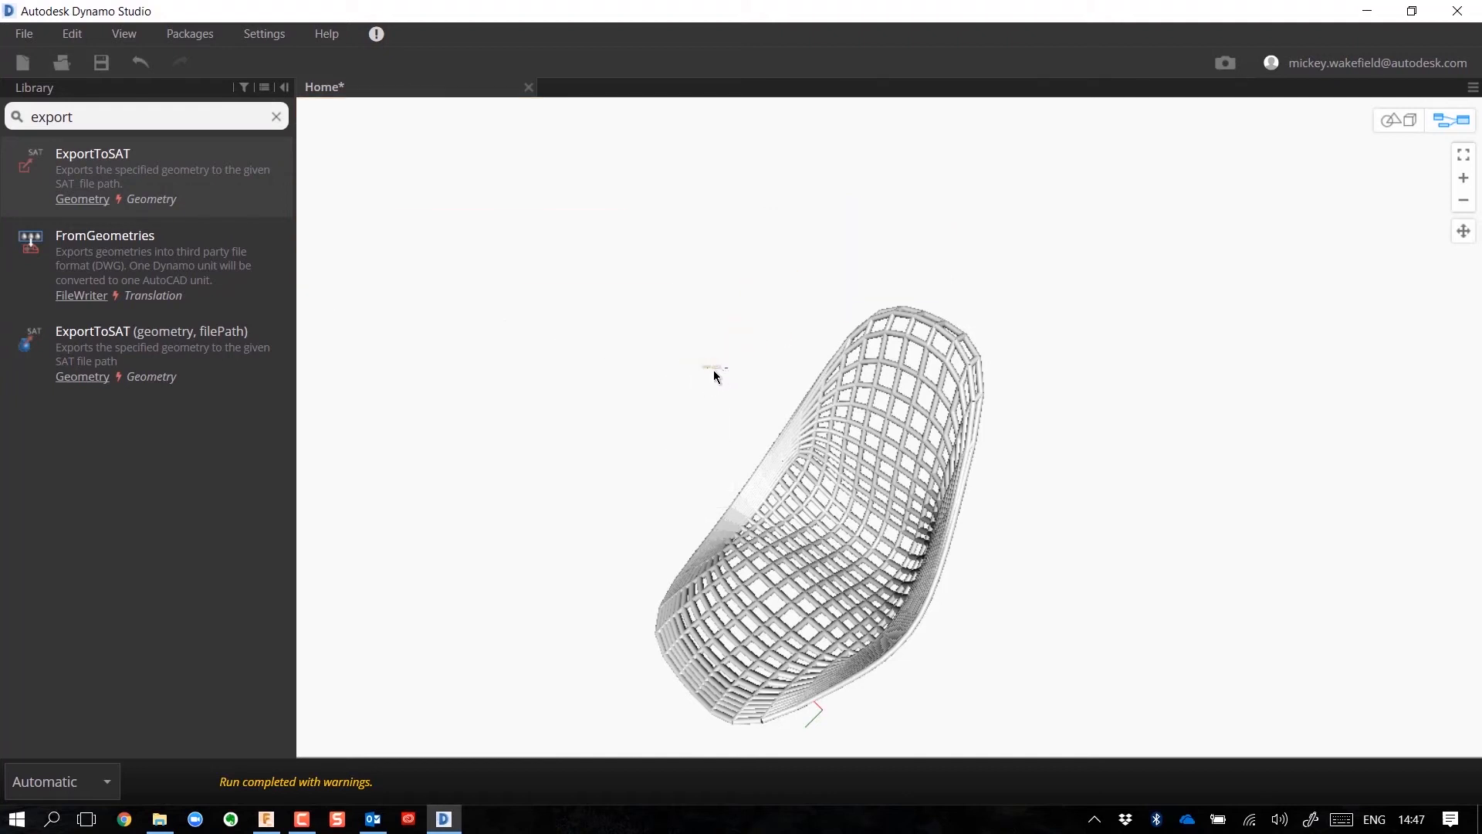
{"action": "scroll", "coordinate": [713, 369], "scroll_direction": "up", "scroll_amount": 10}
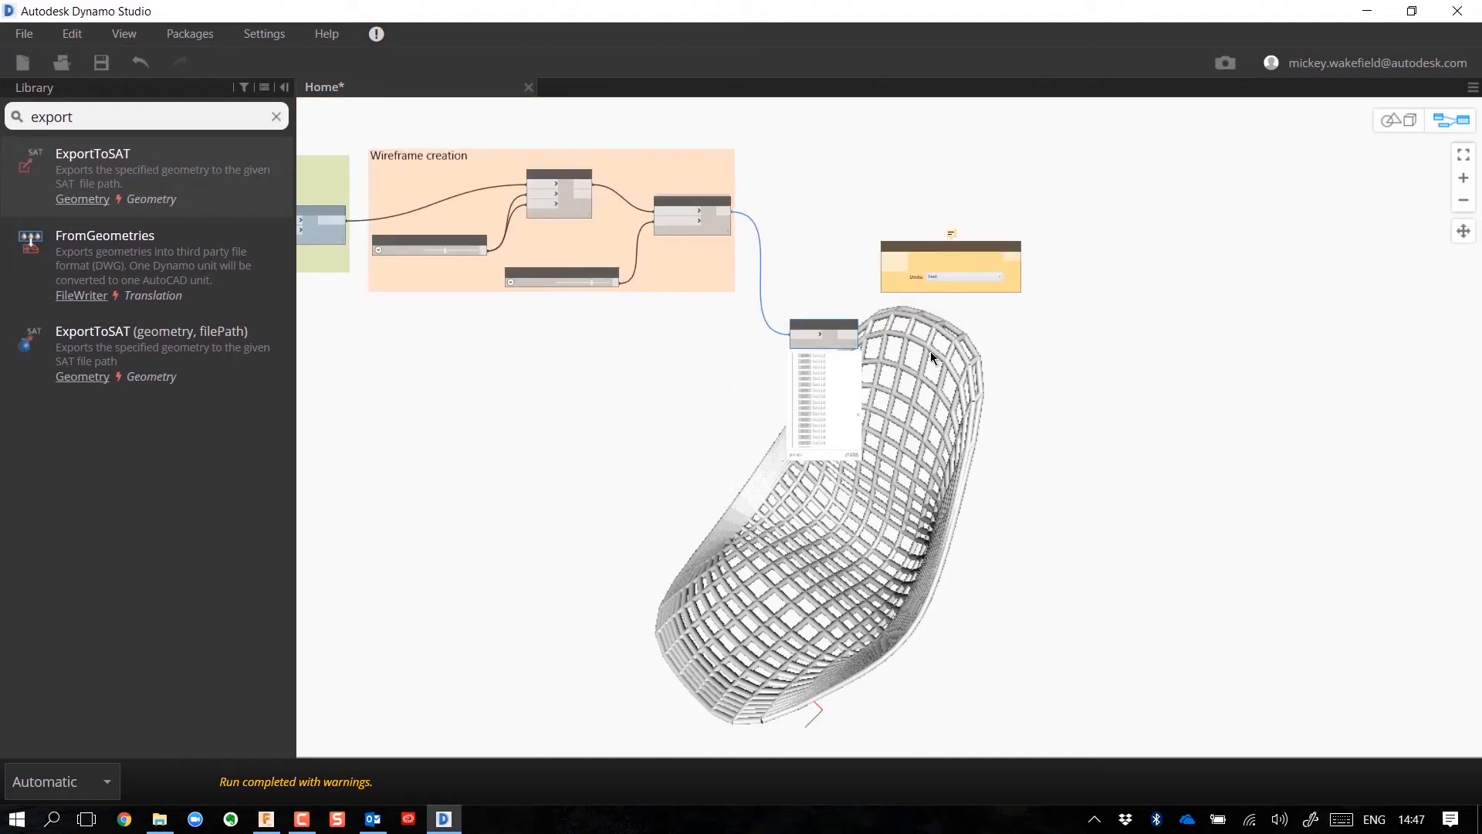
{"action": "mouse_move", "coordinate": [795, 359]}
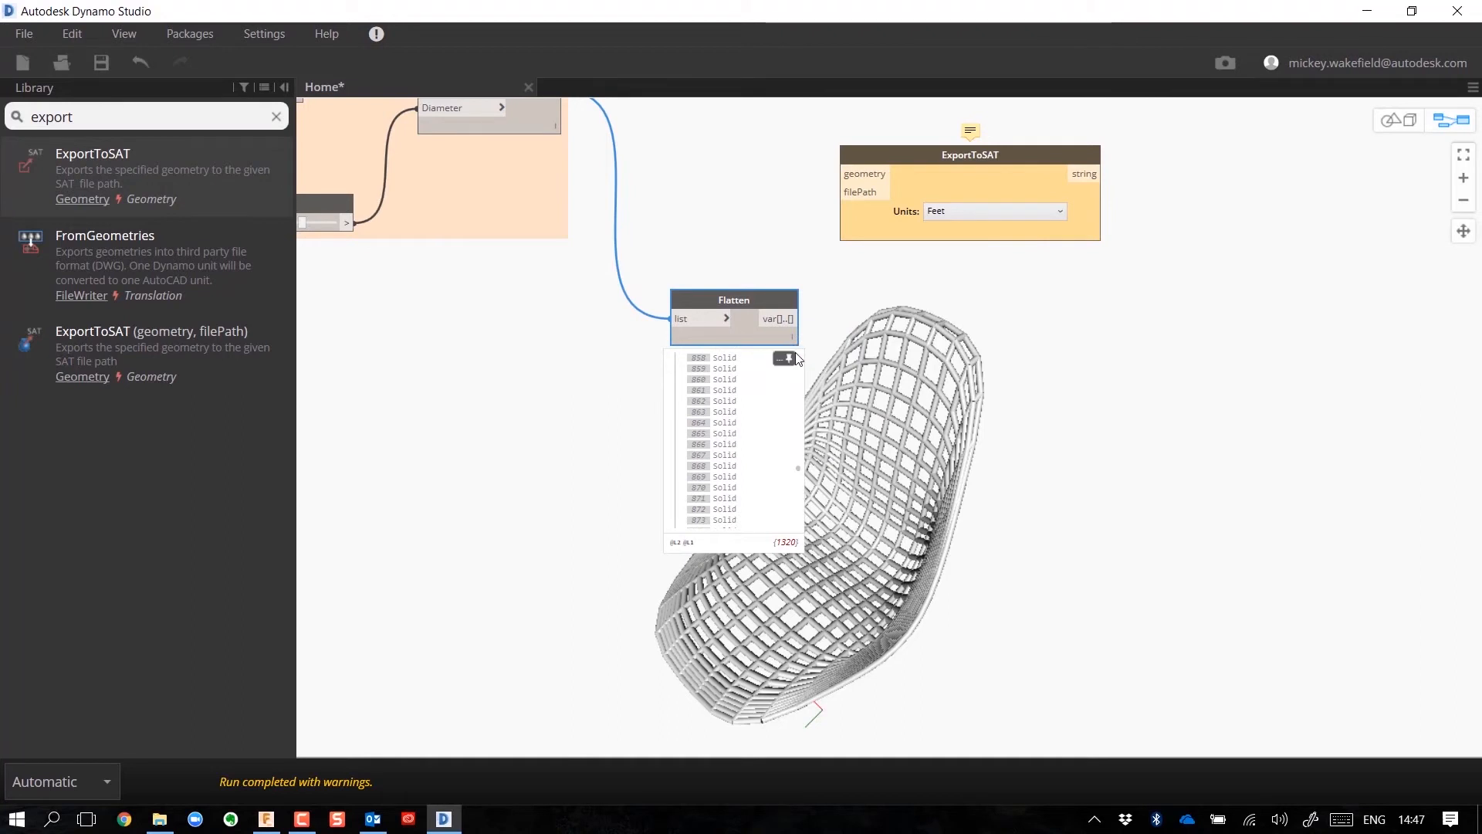
Connect the Flatten output to the geometry input of ExportToSAT and move ExportToSAT further away from Flatten.
{"action": "left_click", "coordinate": [801, 318]}
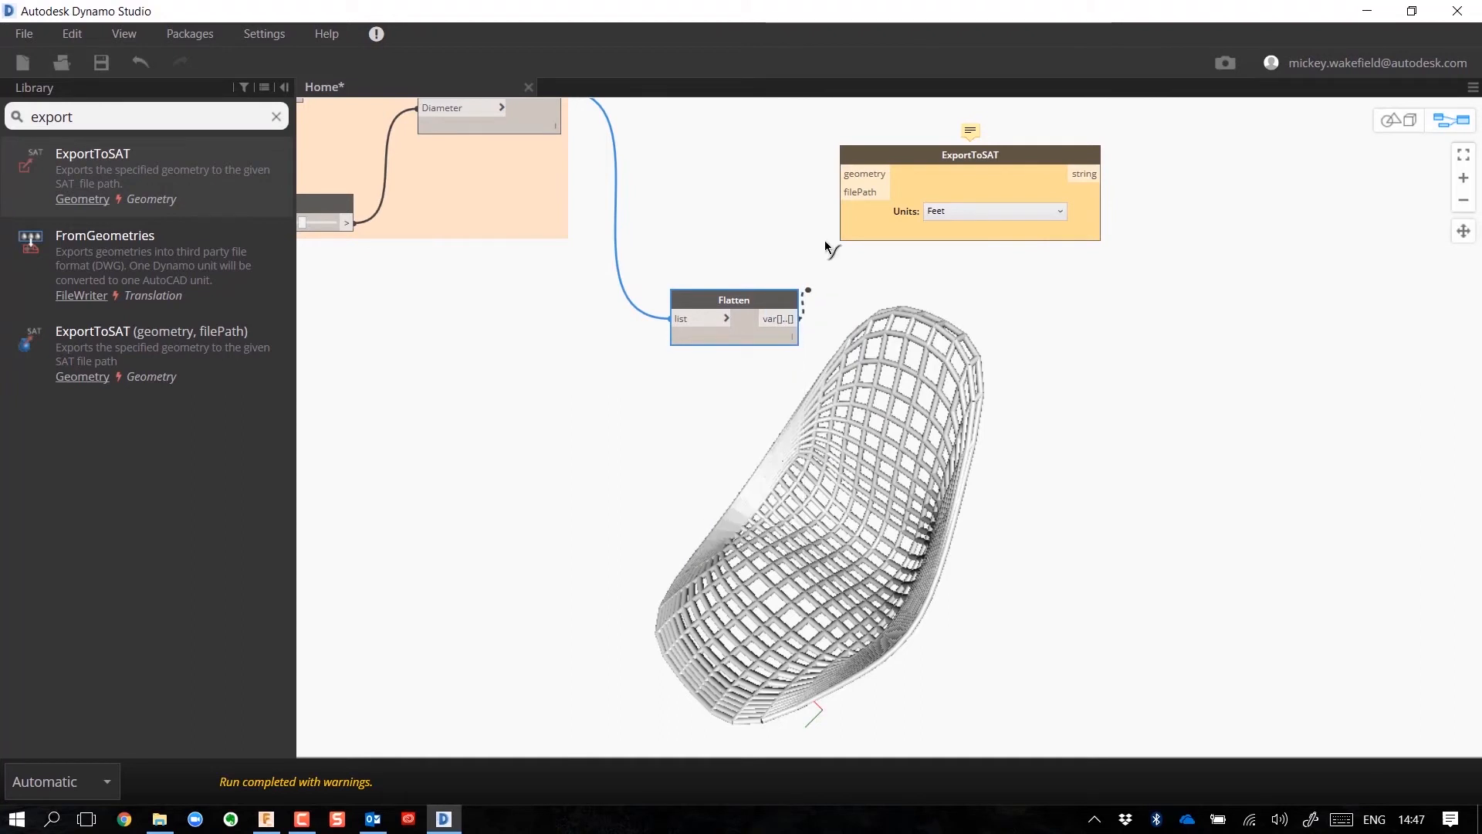
{"action": "left_click", "coordinate": [840, 176]}
{"action": "left_click_drag", "start_coordinate": [993, 153], "coordinate": [1112, 153]}
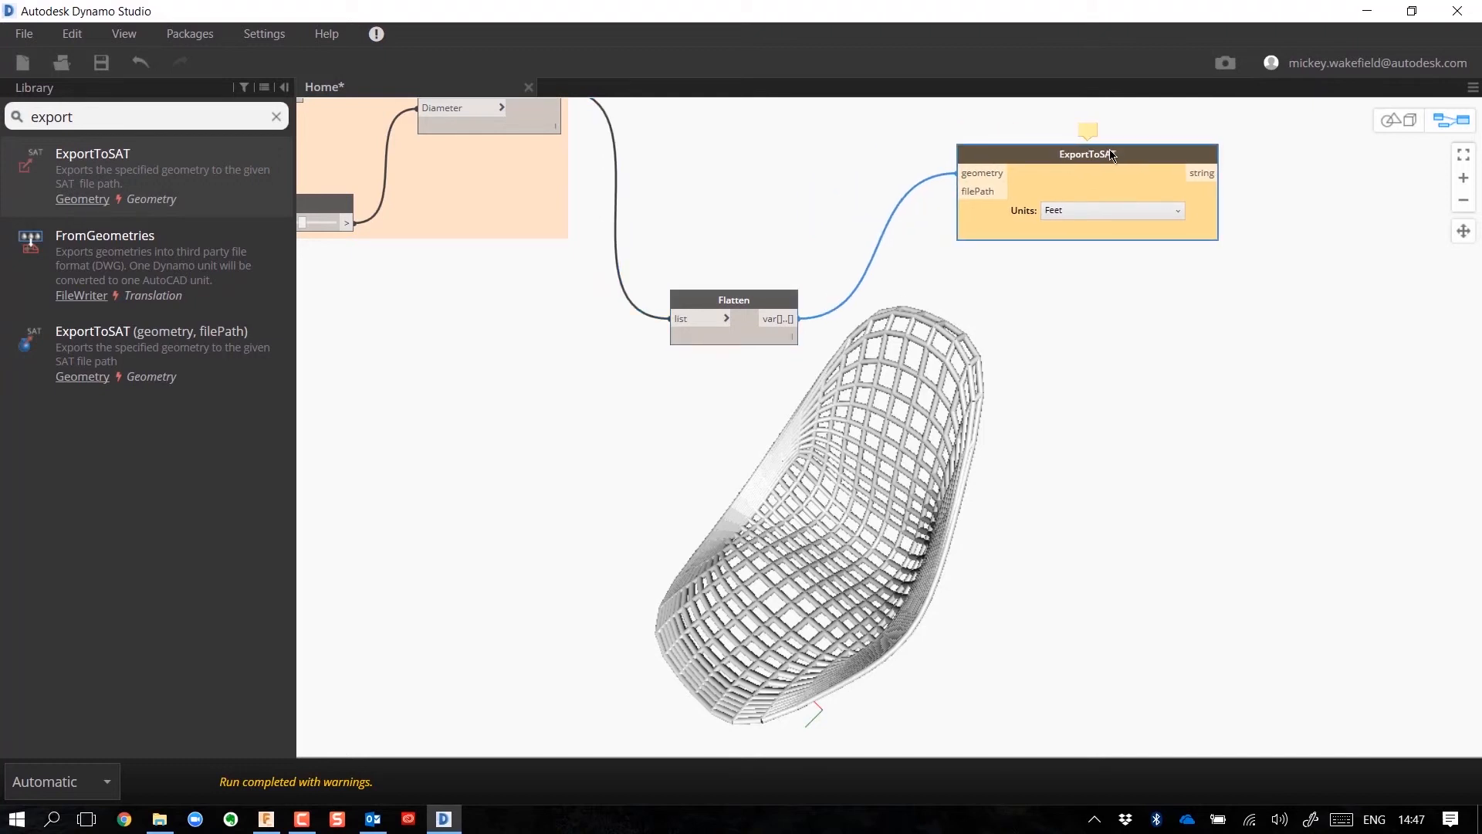
Add a File Path node near ExportToSAT and connect it to the filePath input.
{"action": "right_click", "coordinate": [464, 430]}
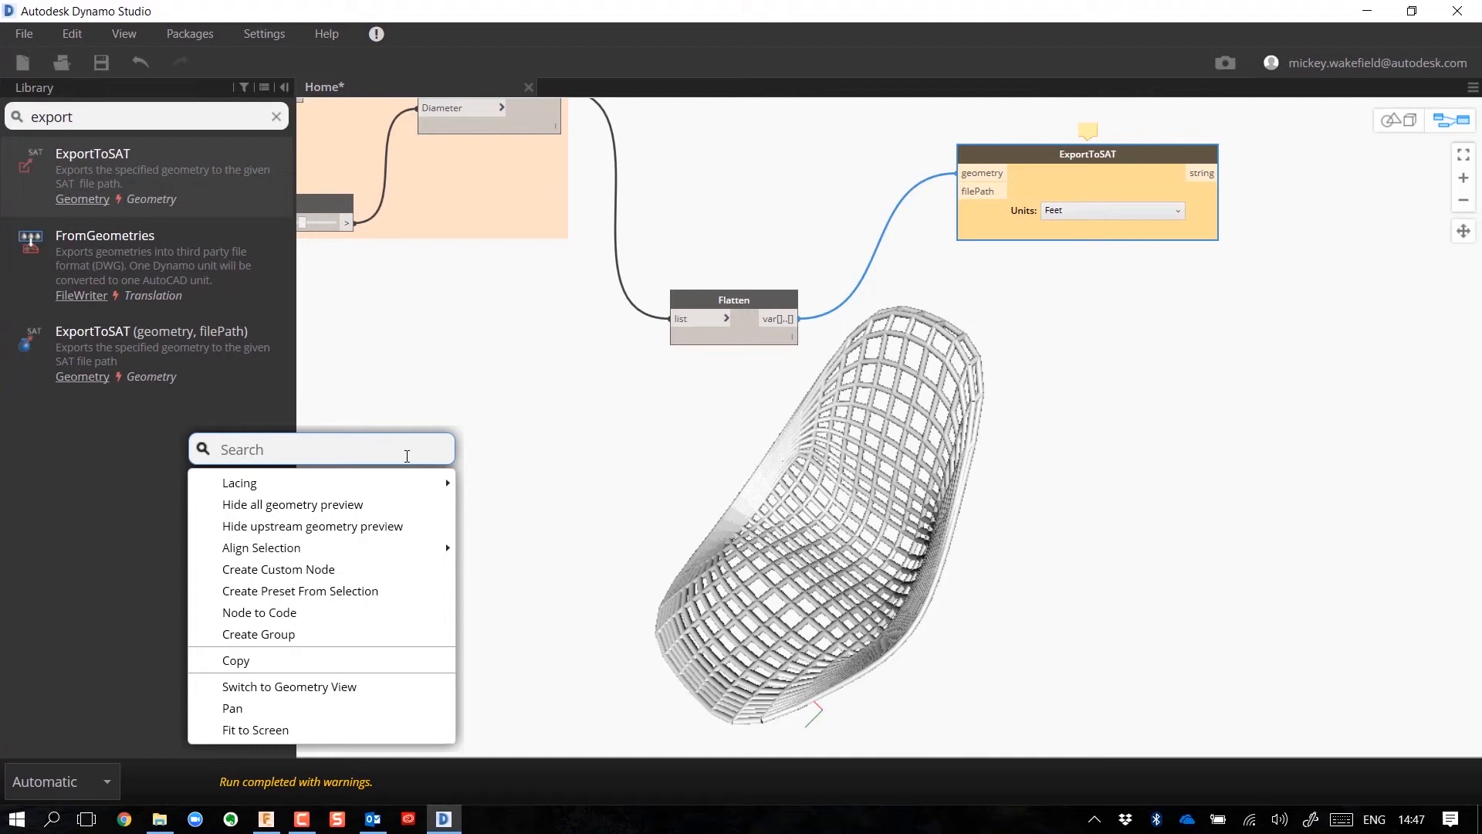
{"action": "type", "text": "path"}
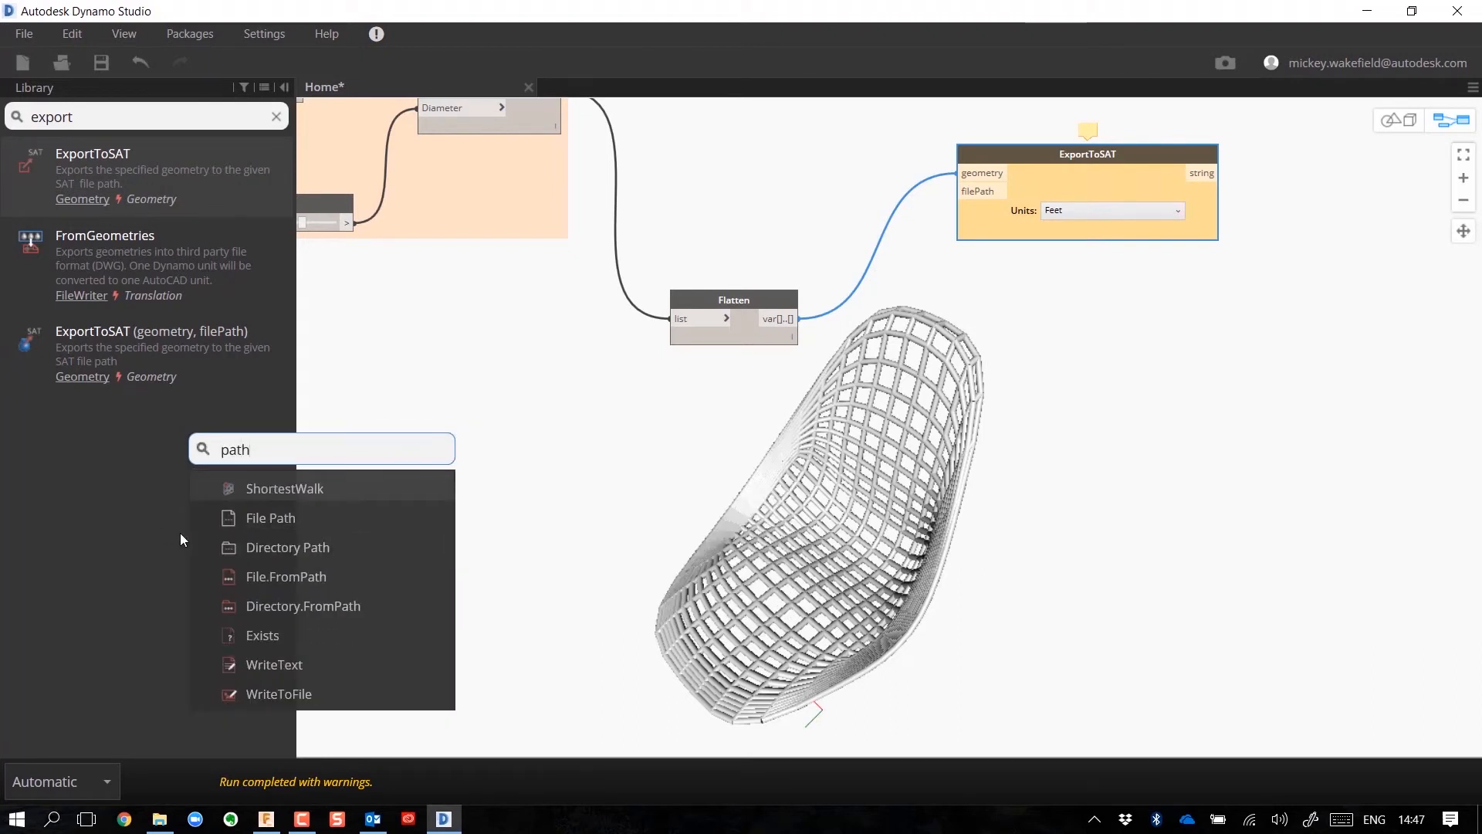
{"action": "left_click", "coordinate": [251, 524]}
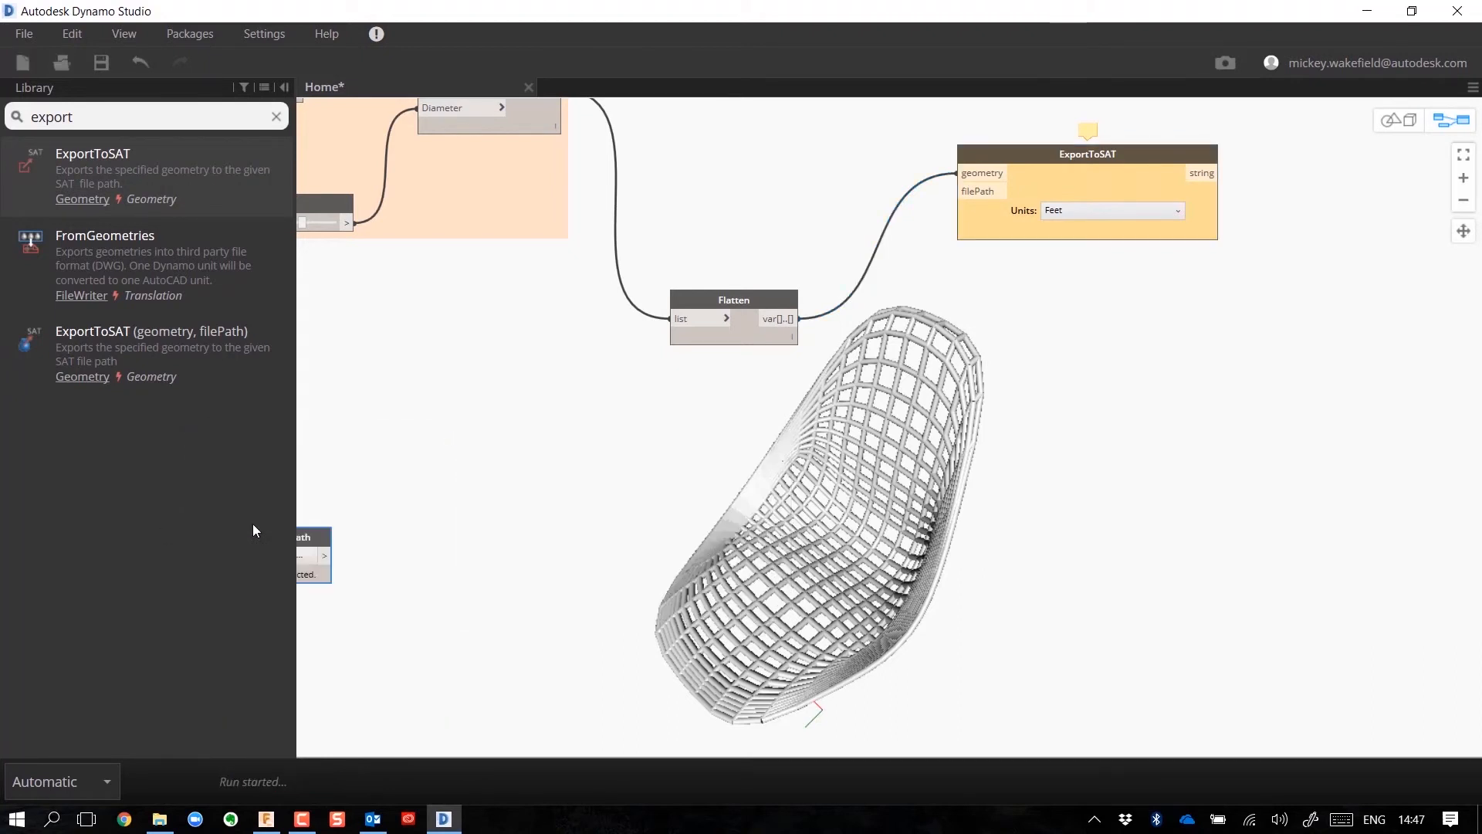
{"action": "left_click_drag", "start_coordinate": [315, 538], "coordinate": [975, 195]}
Point the File Path node to video output.sat in the Dynamo output folder and space it apart from ExportToSAT.
{"action": "left_click", "coordinate": [908, 342]}
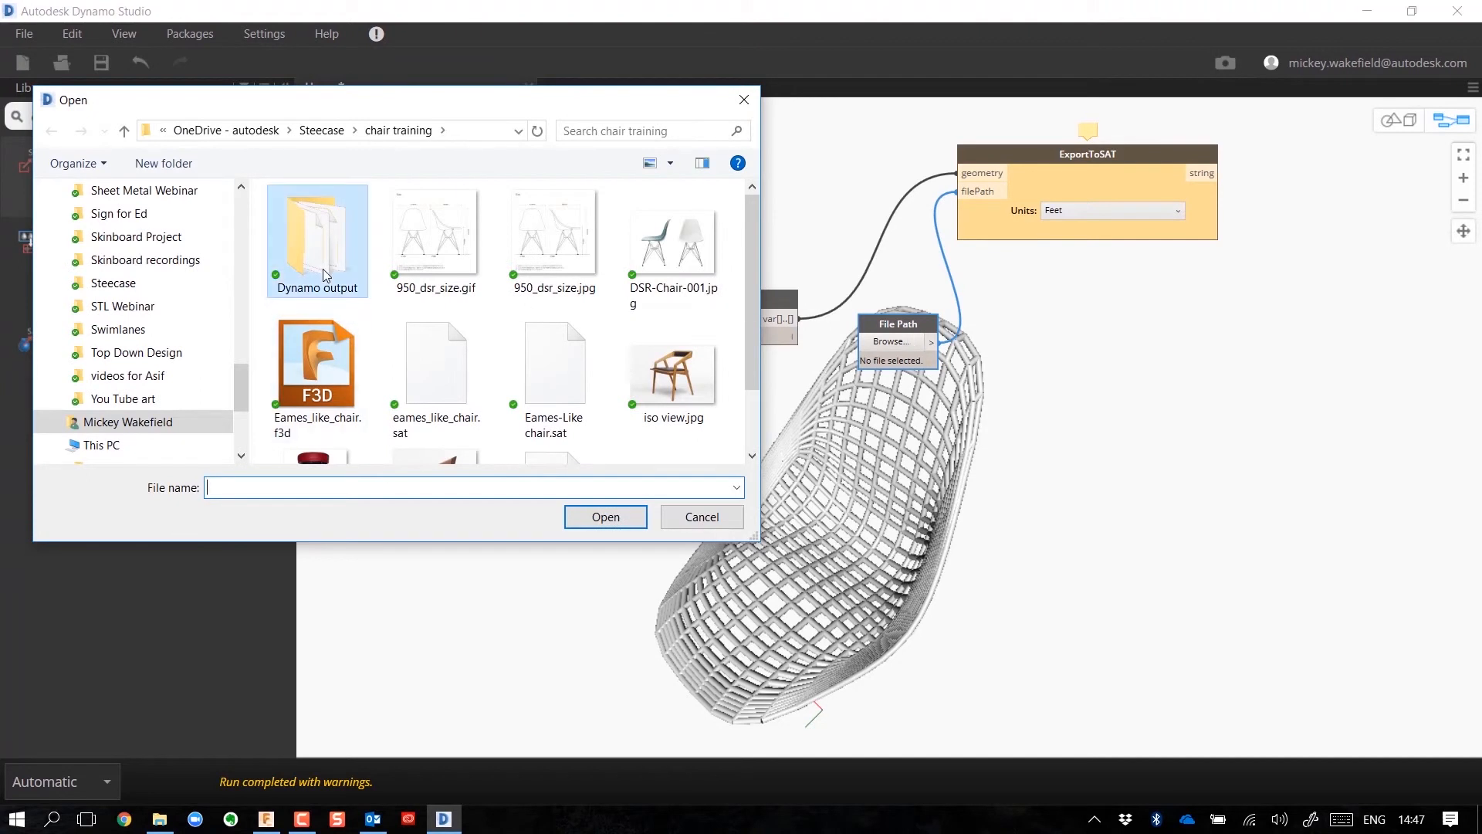
{"action": "double_click", "coordinate": [316, 239]}
{"action": "double_click", "coordinate": [328, 241]}
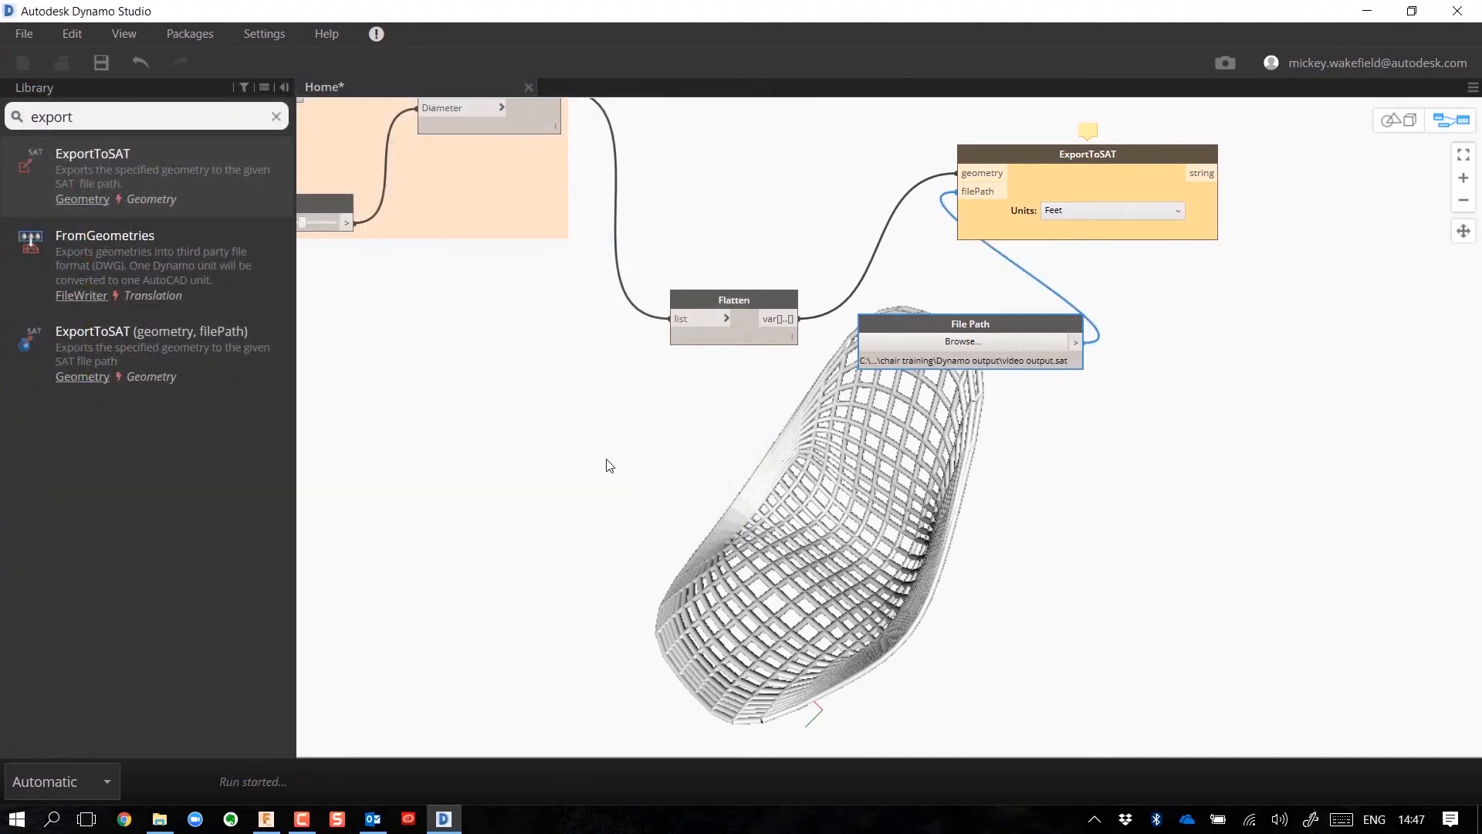
{"action": "left_click_drag", "start_coordinate": [1143, 155], "coordinate": [1251, 153]}
{"action": "left_click_drag", "start_coordinate": [1040, 324], "coordinate": [962, 342]}
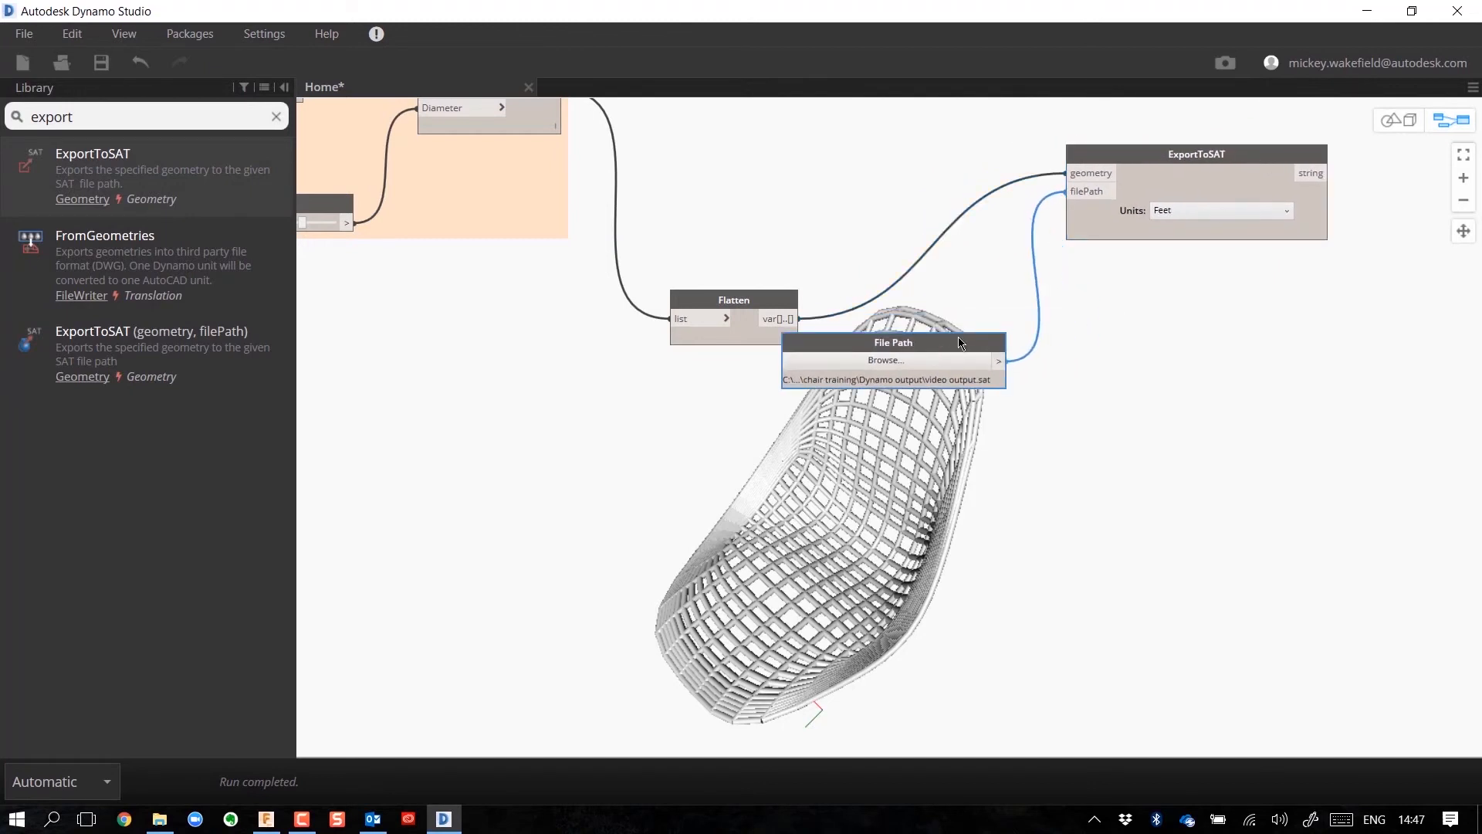
Set the ExportToSAT units to Millimeters.
{"action": "left_click", "coordinate": [1205, 209]}
{"action": "left_click", "coordinate": [1178, 256]}
{"action": "left_click", "coordinate": [1185, 292]}
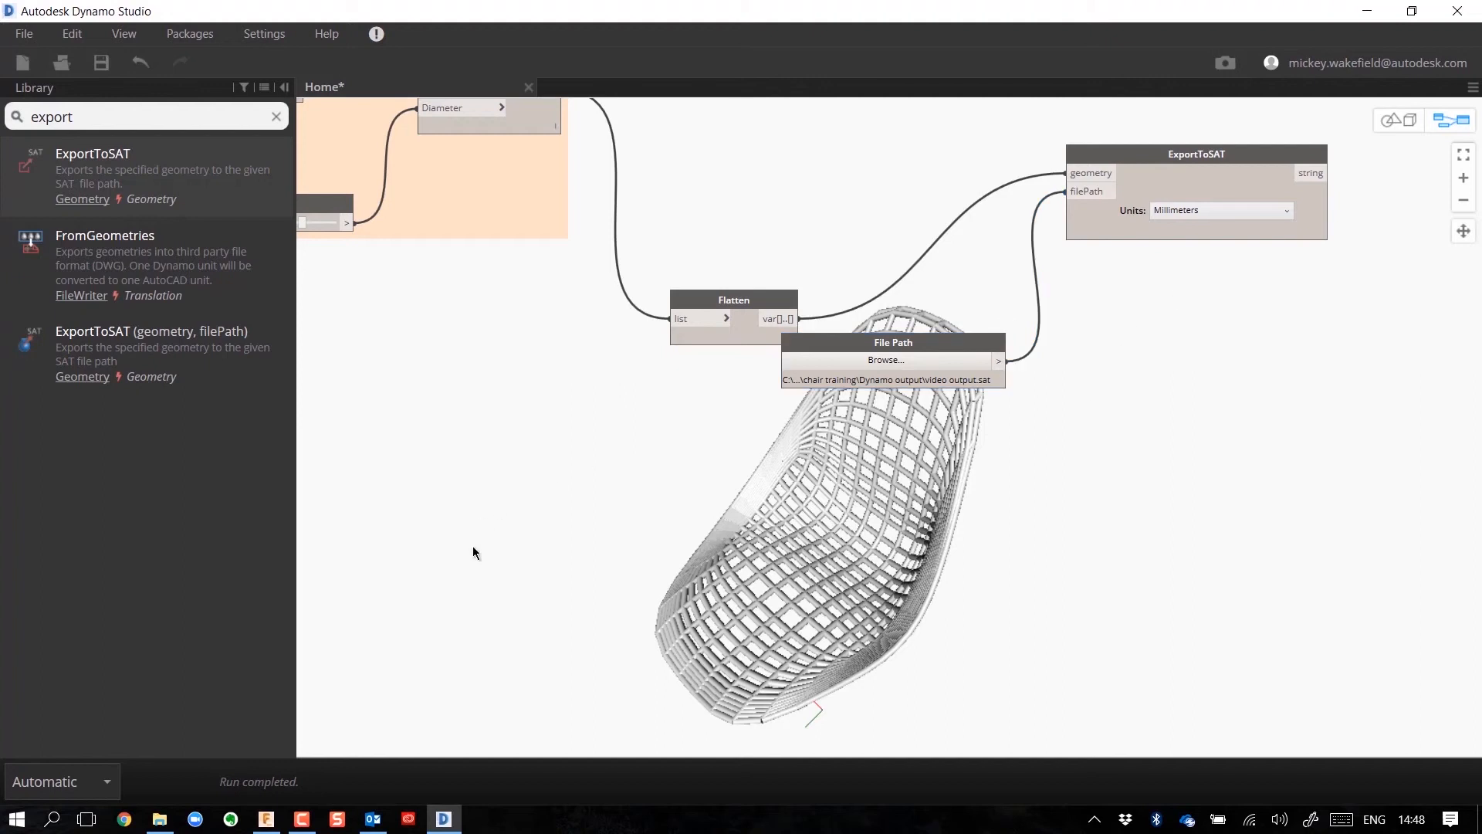
{"action": "mouse_move", "coordinate": [268, 819]}
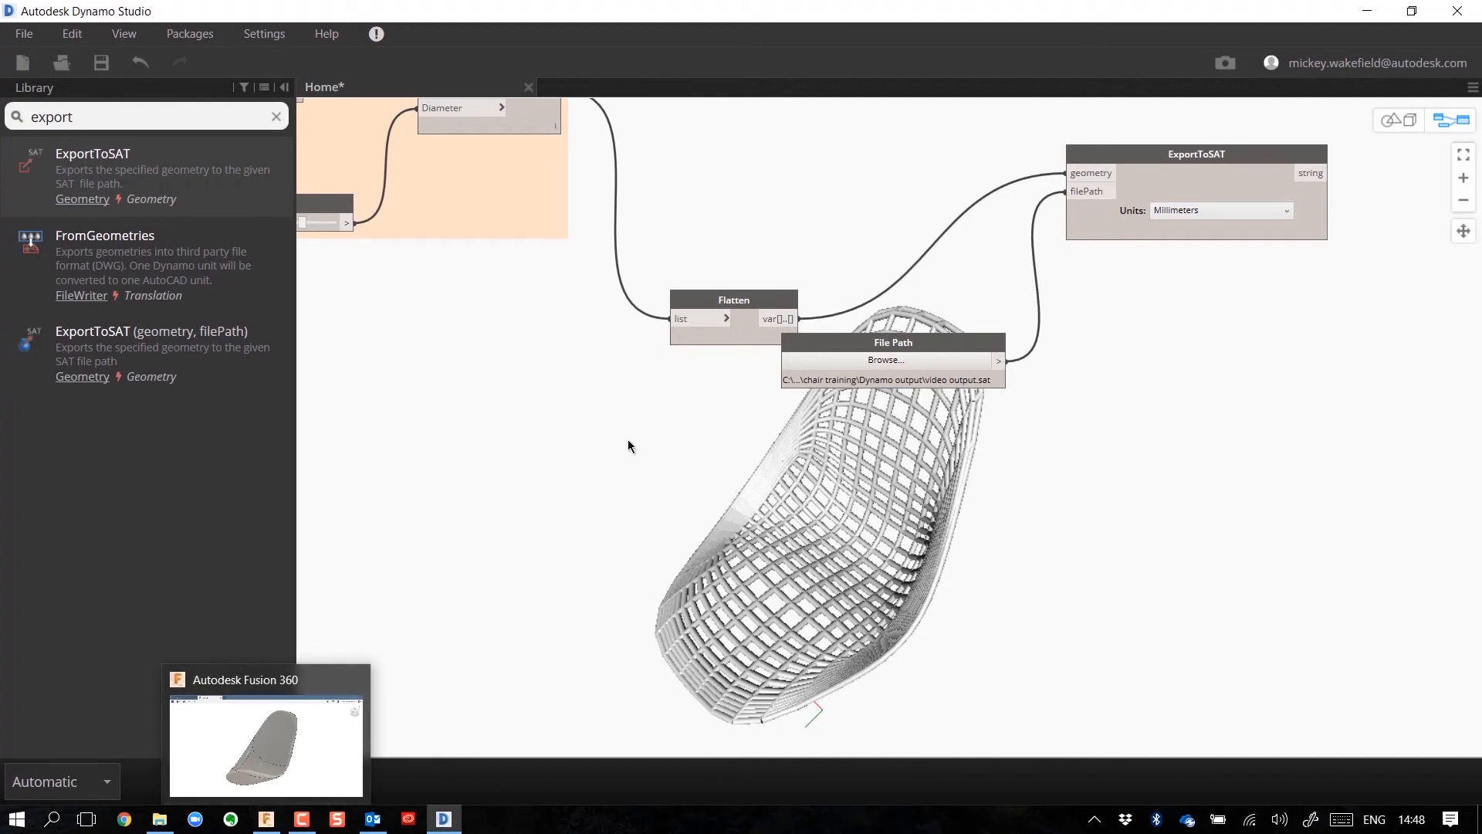
Group the Flatten, File Path and ExportToSAT nodes and title the group "Export to Fusion".
{"action": "scroll", "coordinate": [486, 251], "scroll_direction": "down", "scroll_amount": 2}
{"action": "scroll", "coordinate": [487, 249], "scroll_direction": "down", "scroll_amount": 2}
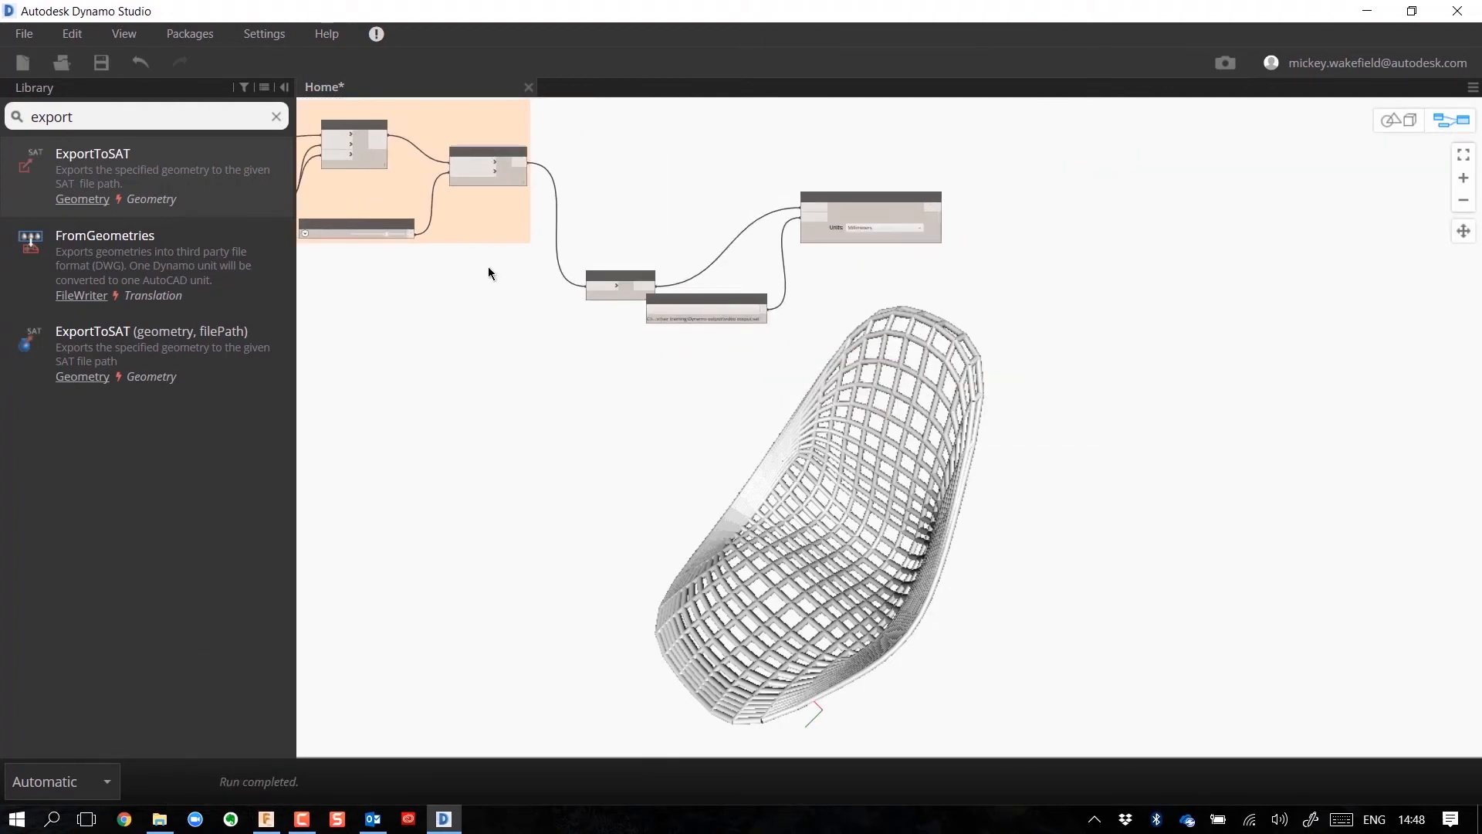
{"action": "left_click_drag", "start_coordinate": [551, 132], "coordinate": [1013, 352]}
{"action": "right_click", "coordinate": [1009, 285]}
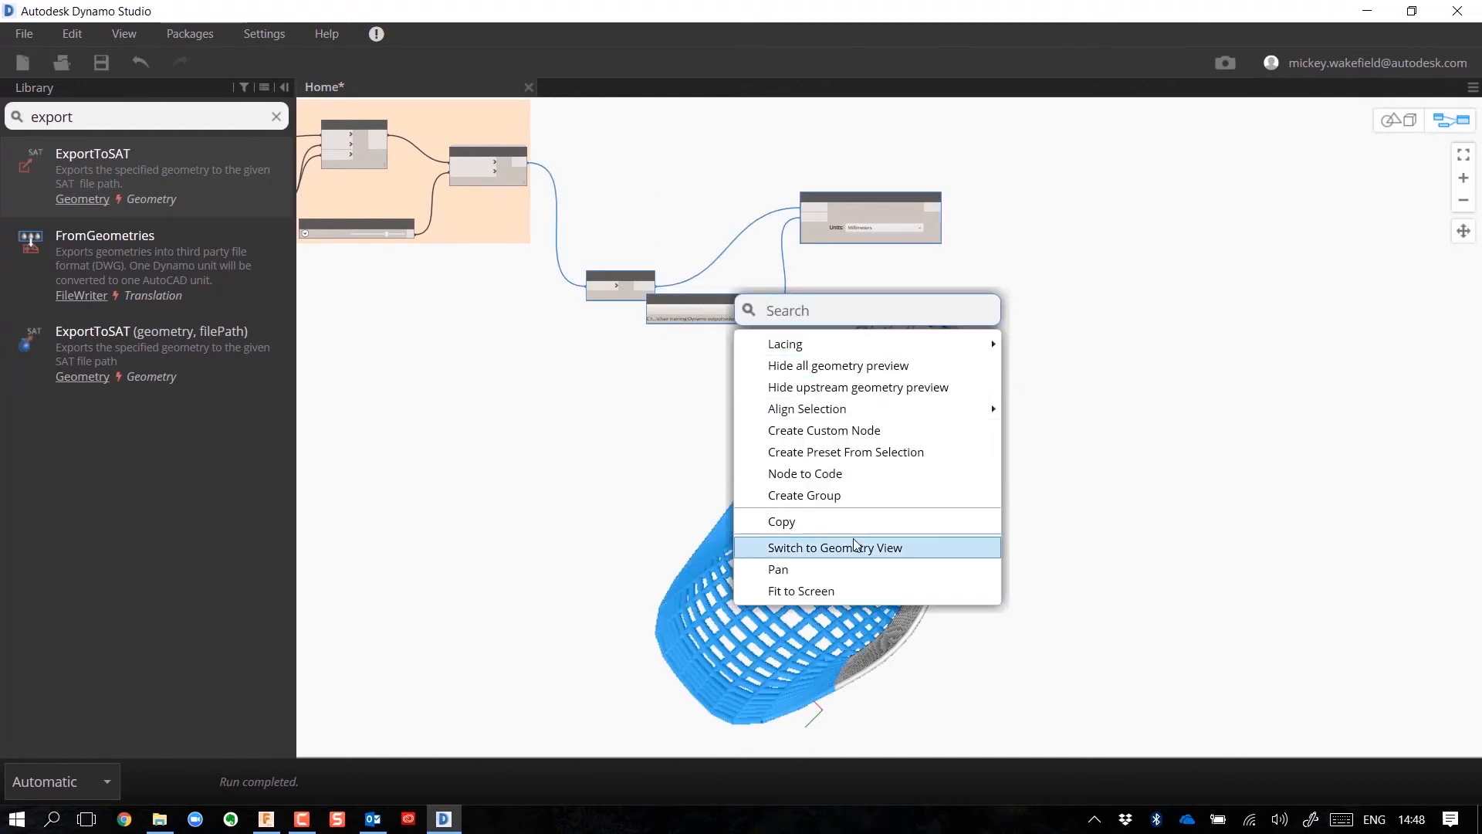
{"action": "left_click", "coordinate": [852, 504]}
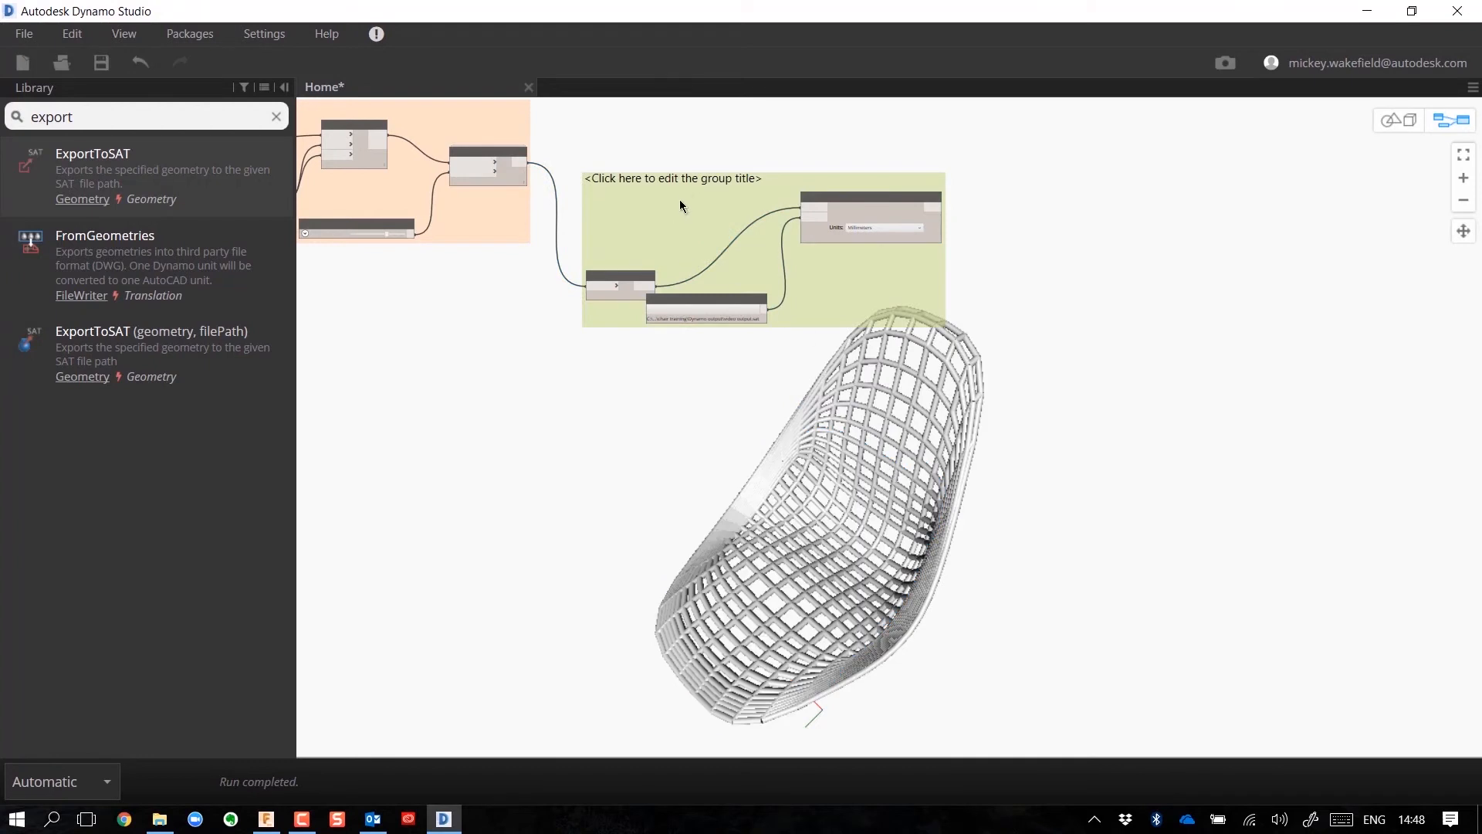
{"action": "double_click", "coordinate": [684, 181]}
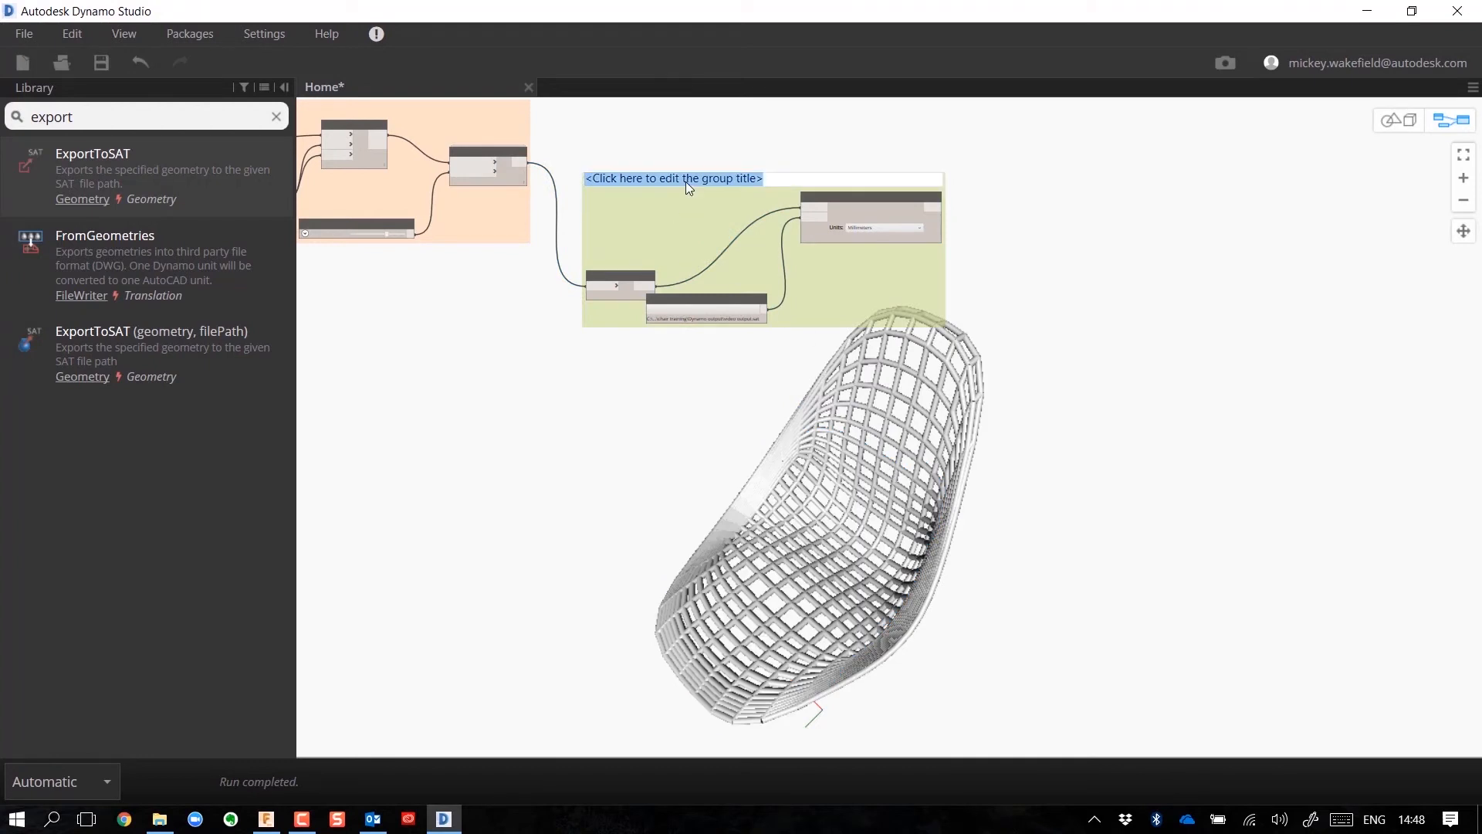
{"action": "type", "text": "Export to Fusion"}
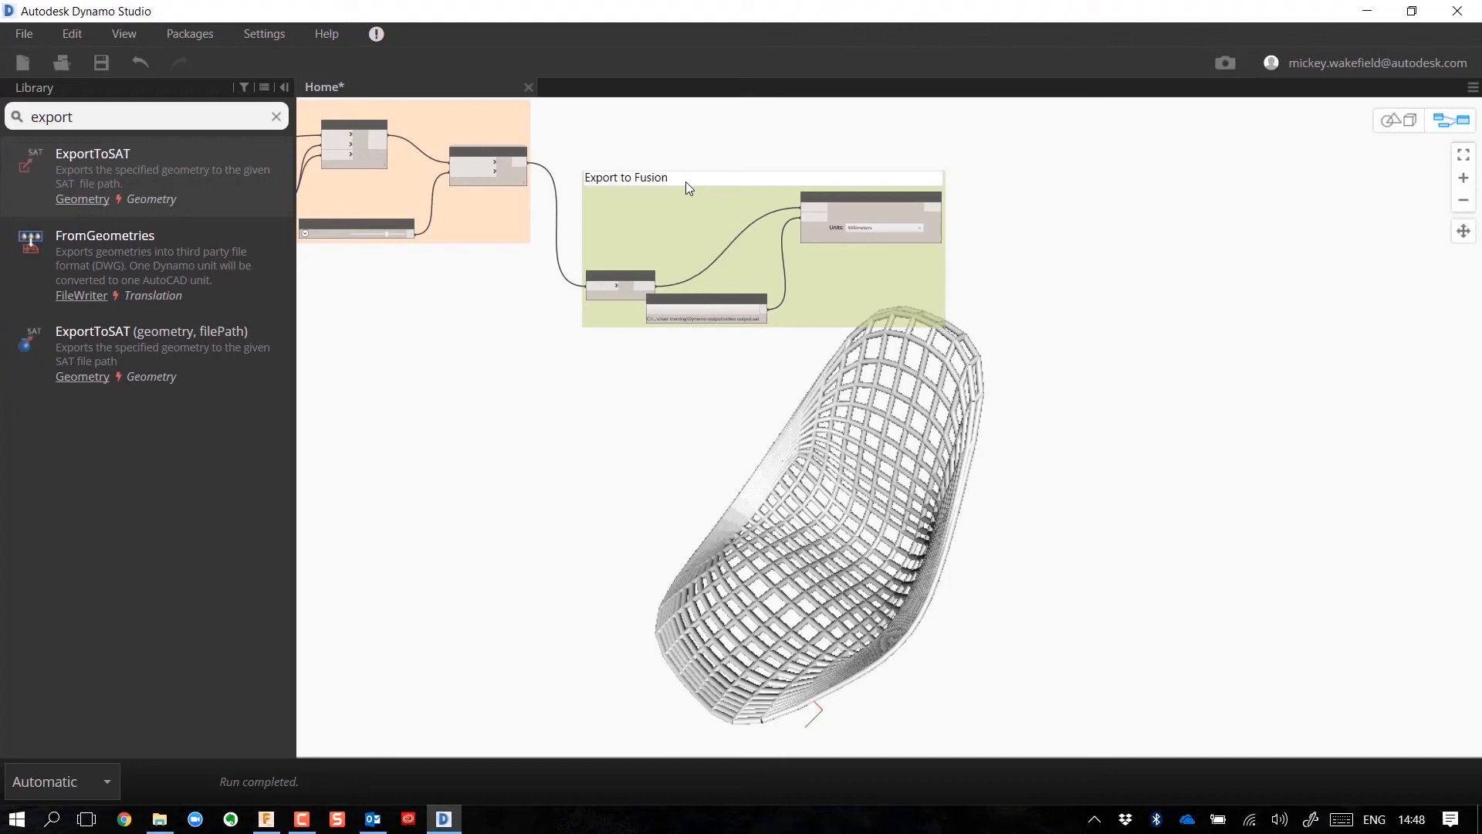
{"action": "left_click", "coordinate": [1051, 225]}
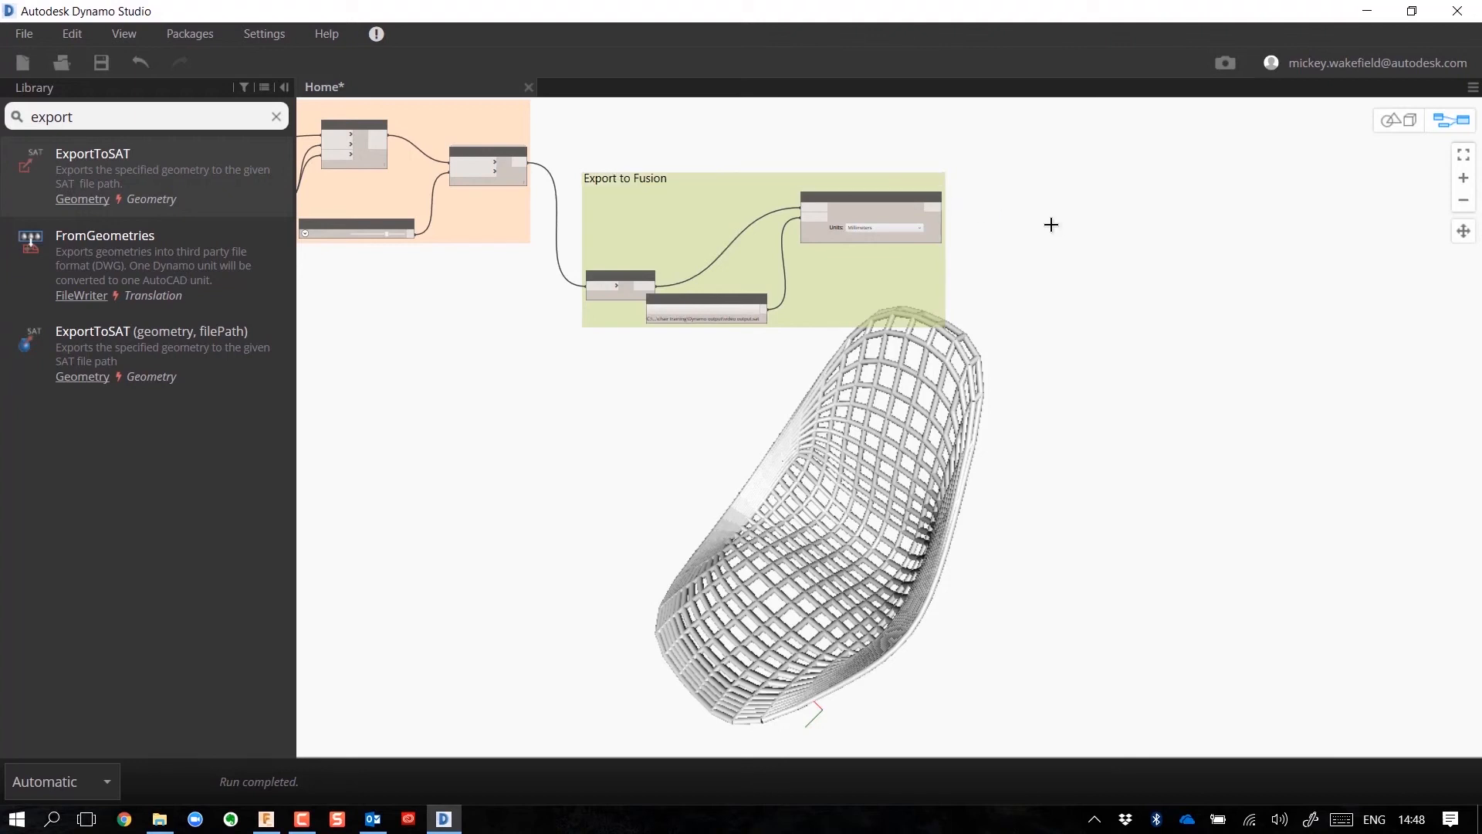
In the Wireframe creation group, set the Integer Slider to 7 and the Number Slider to 7.6.
{"action": "left_click", "coordinate": [1463, 155]}
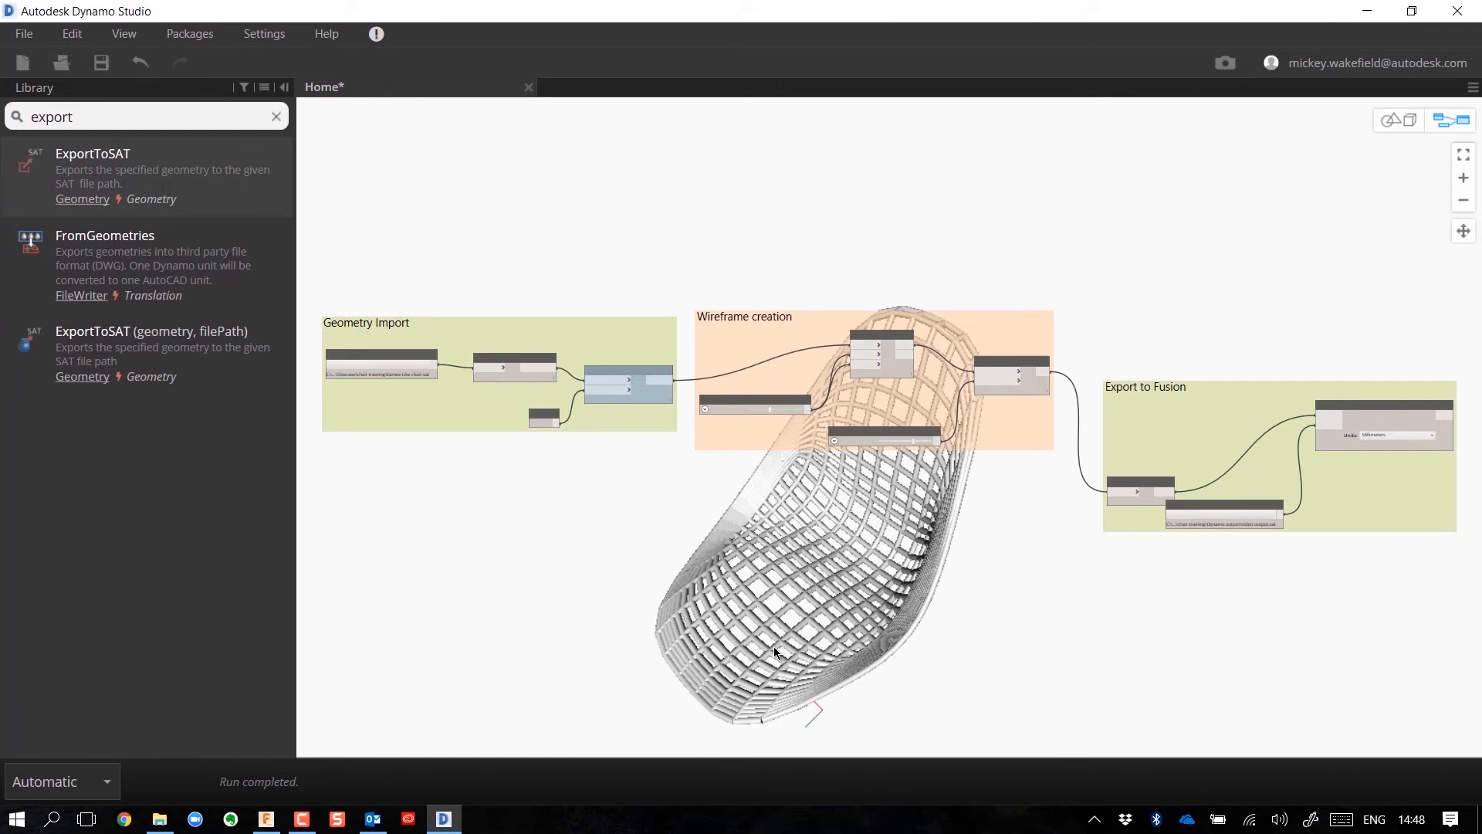
{"action": "scroll", "coordinate": [836, 406], "scroll_direction": "down", "scroll_amount": 2}
{"action": "scroll", "coordinate": [836, 406], "scroll_direction": "up", "scroll_amount": 6}
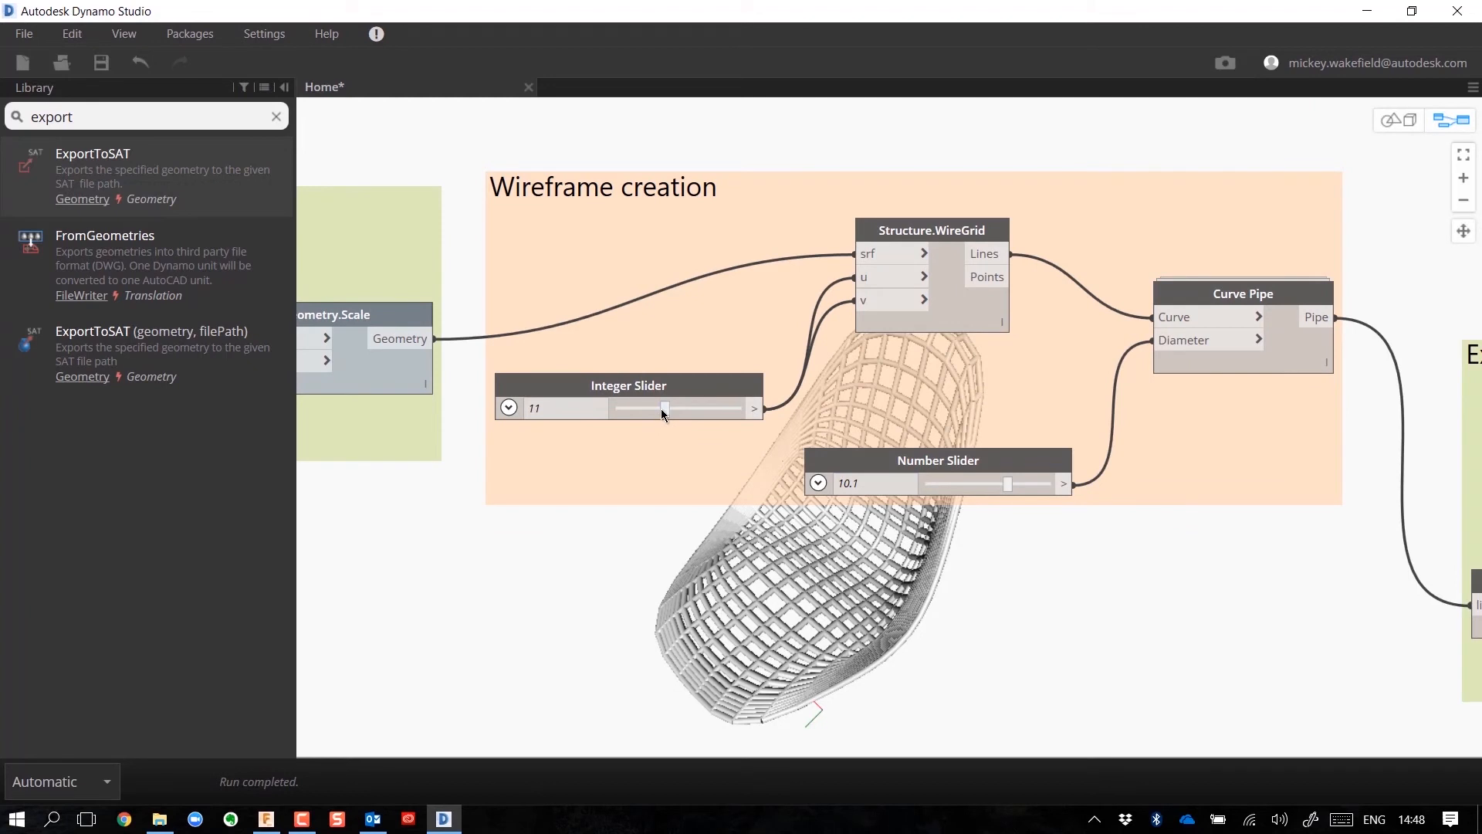
{"action": "left_click_drag", "start_coordinate": [661, 408], "coordinate": [642, 409]}
{"action": "left_click_drag", "start_coordinate": [1007, 483], "coordinate": [991, 485]}
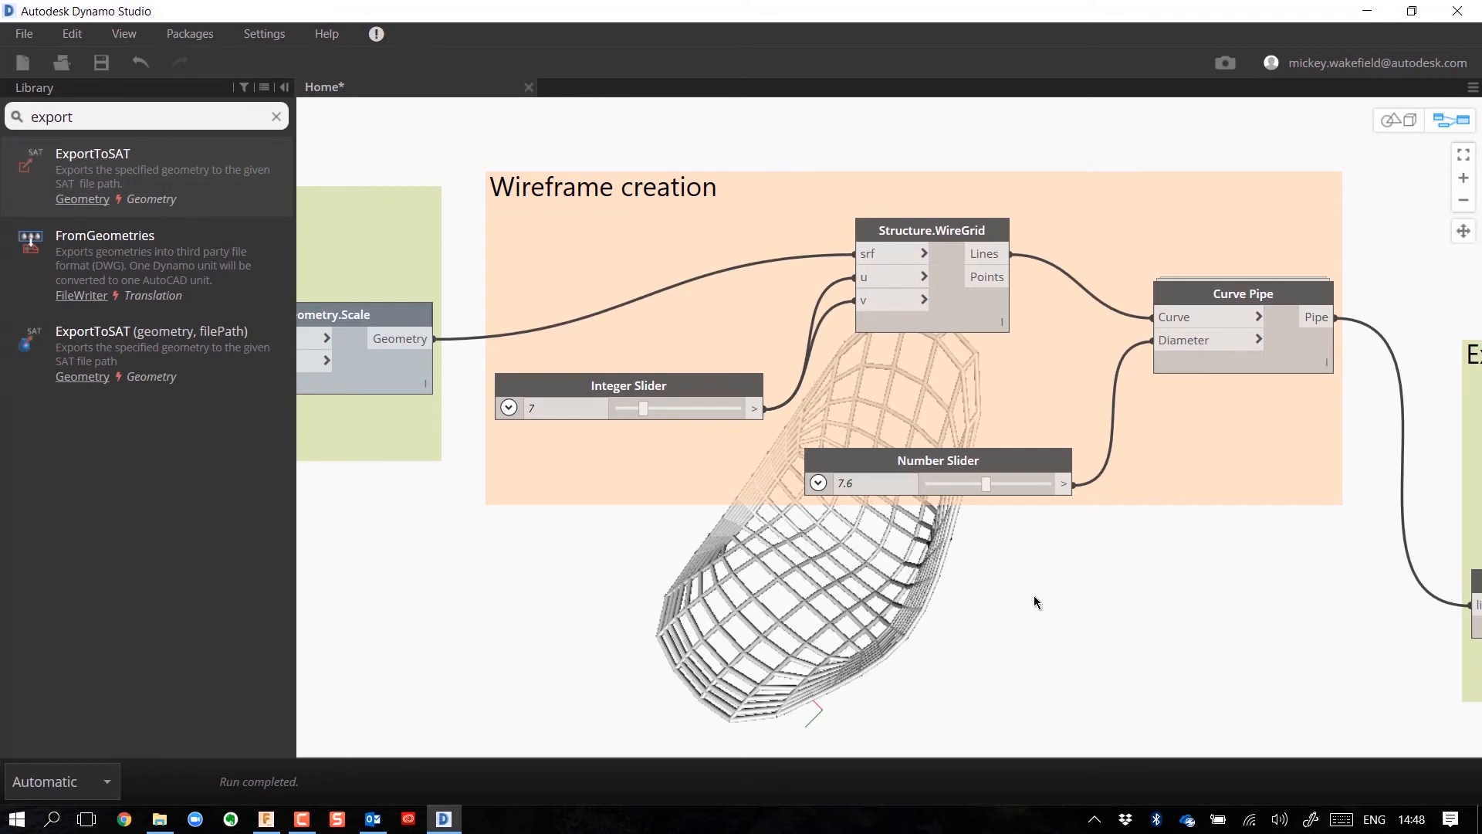
Switch to Fusion 360 and create a new design from the video output.sat file in the Dynamo output folder.
{"action": "left_click", "coordinate": [267, 818]}
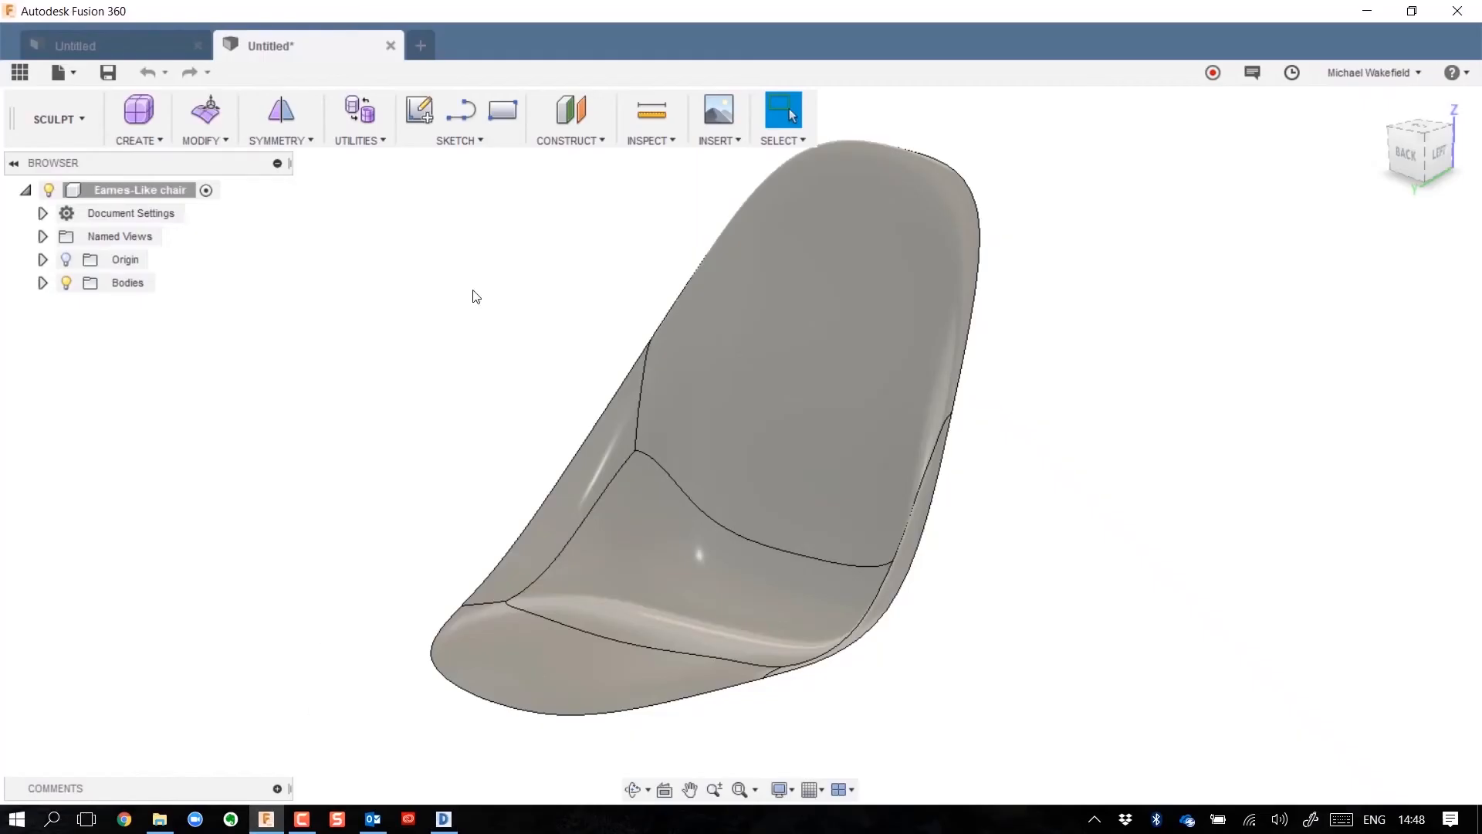
{"action": "left_click", "coordinate": [421, 45]}
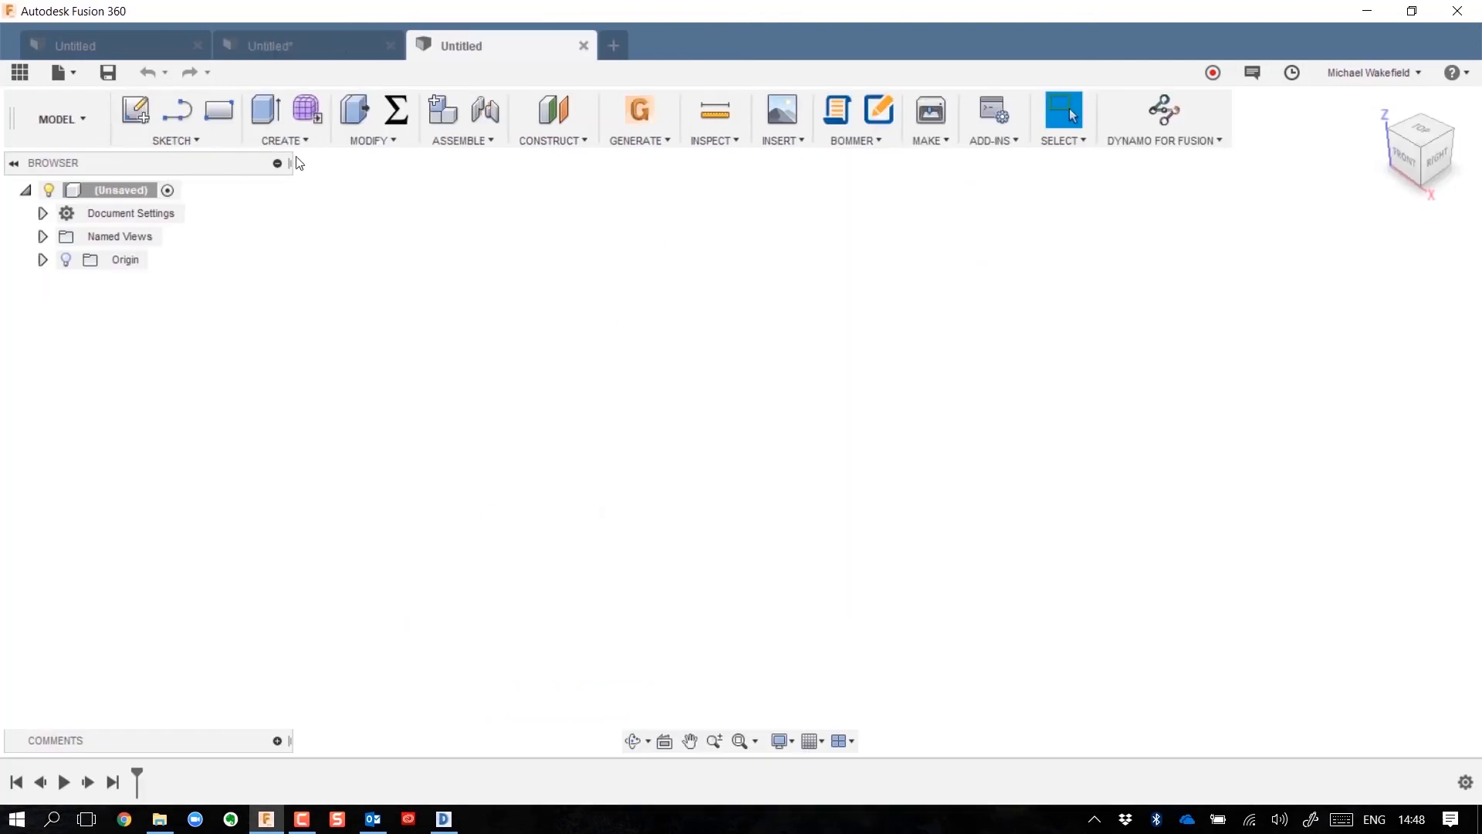
{"action": "left_click", "coordinate": [61, 65]}
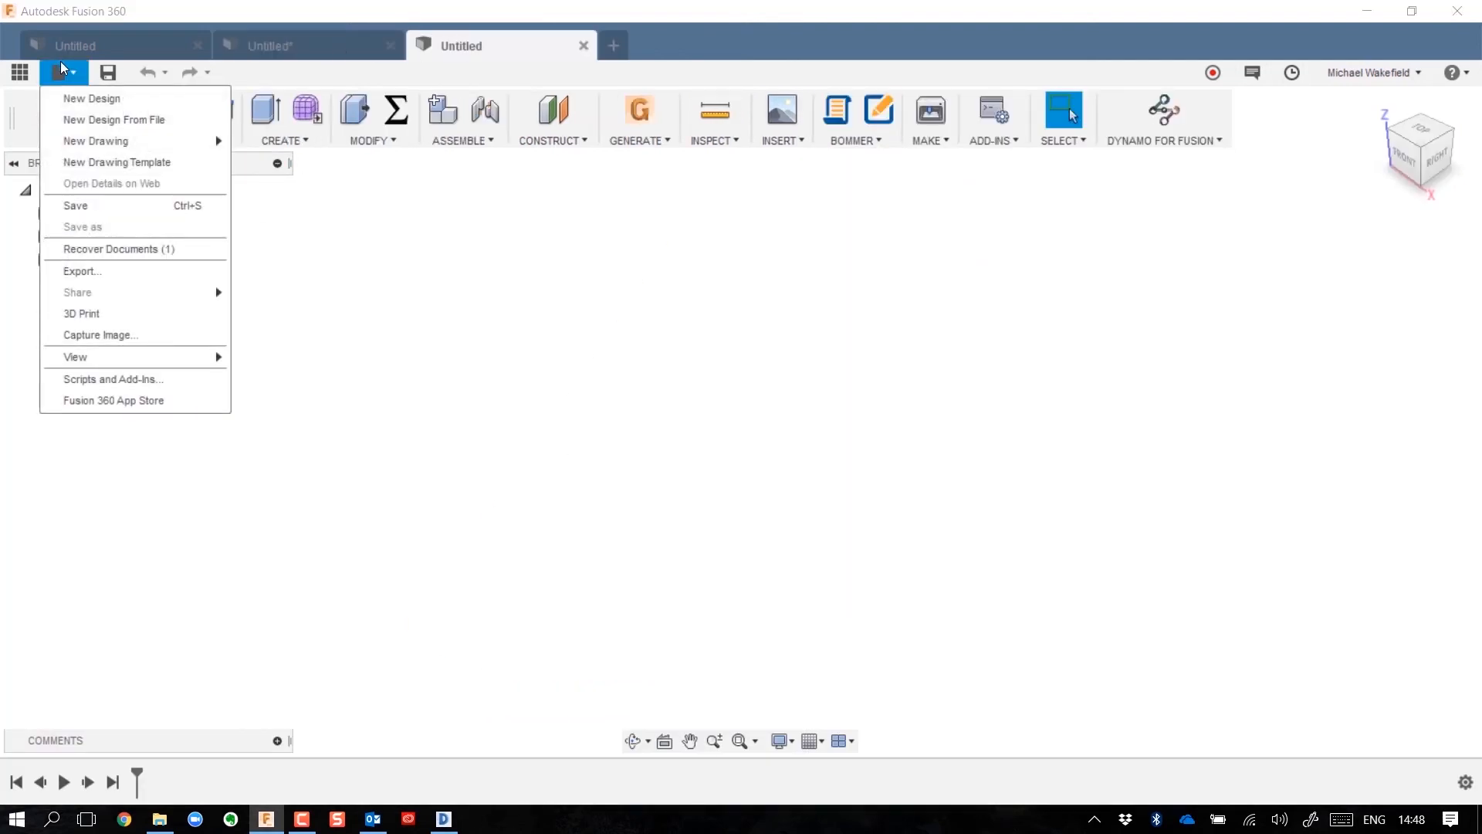
{"action": "left_click", "coordinate": [110, 119]}
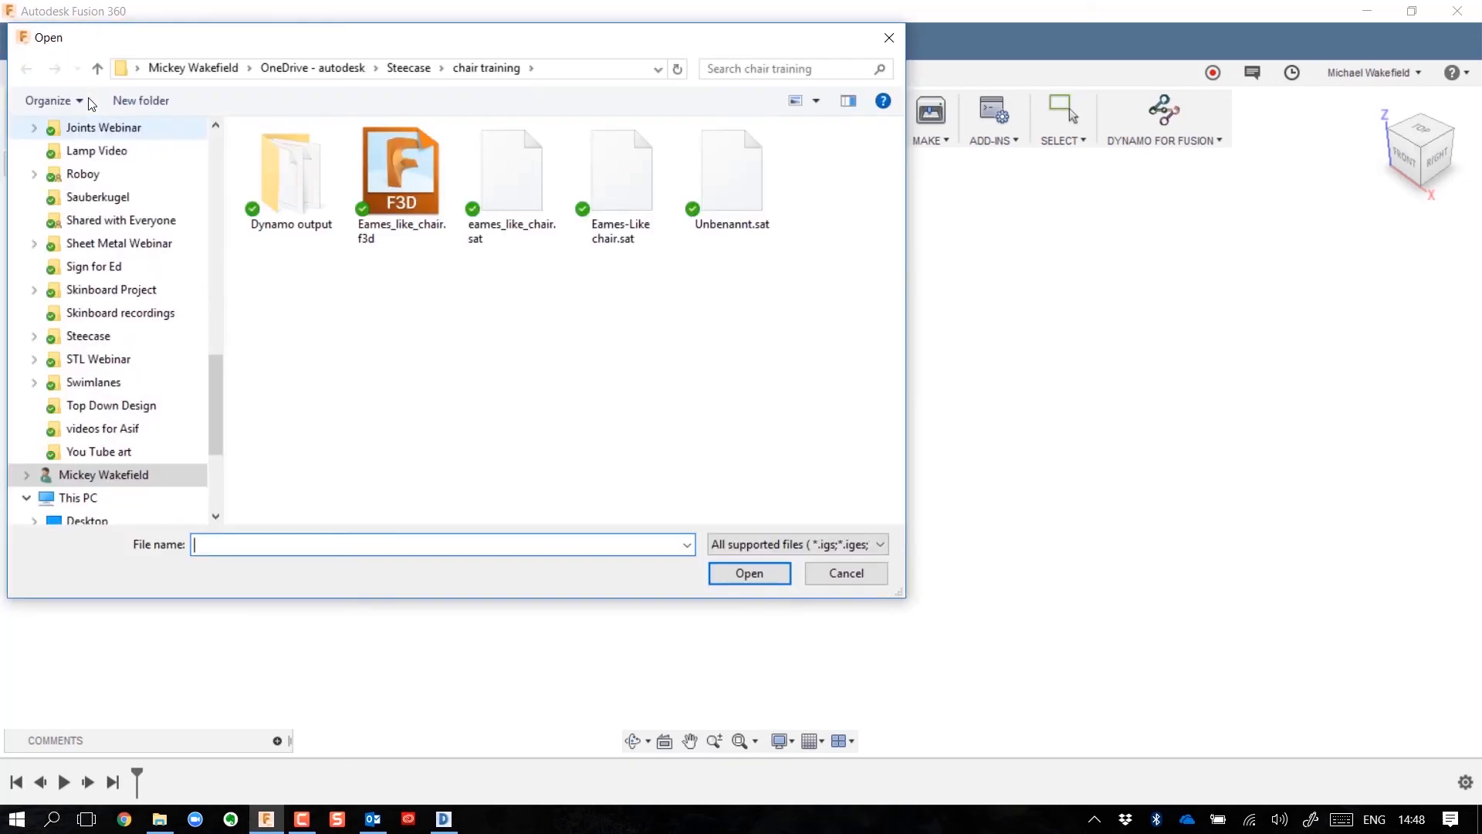
{"action": "double_click", "coordinate": [248, 153]}
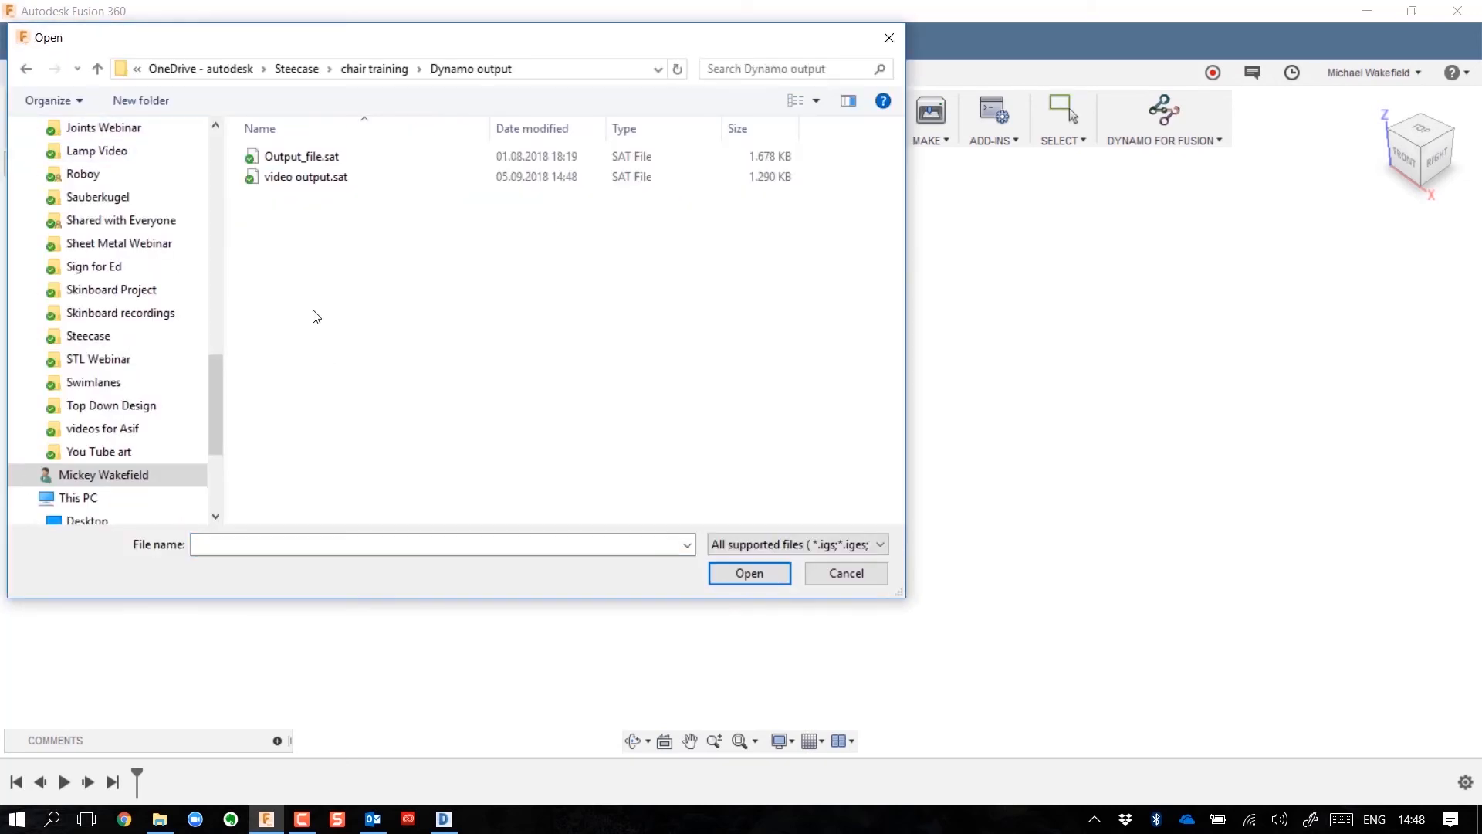
{"action": "double_click", "coordinate": [285, 185]}
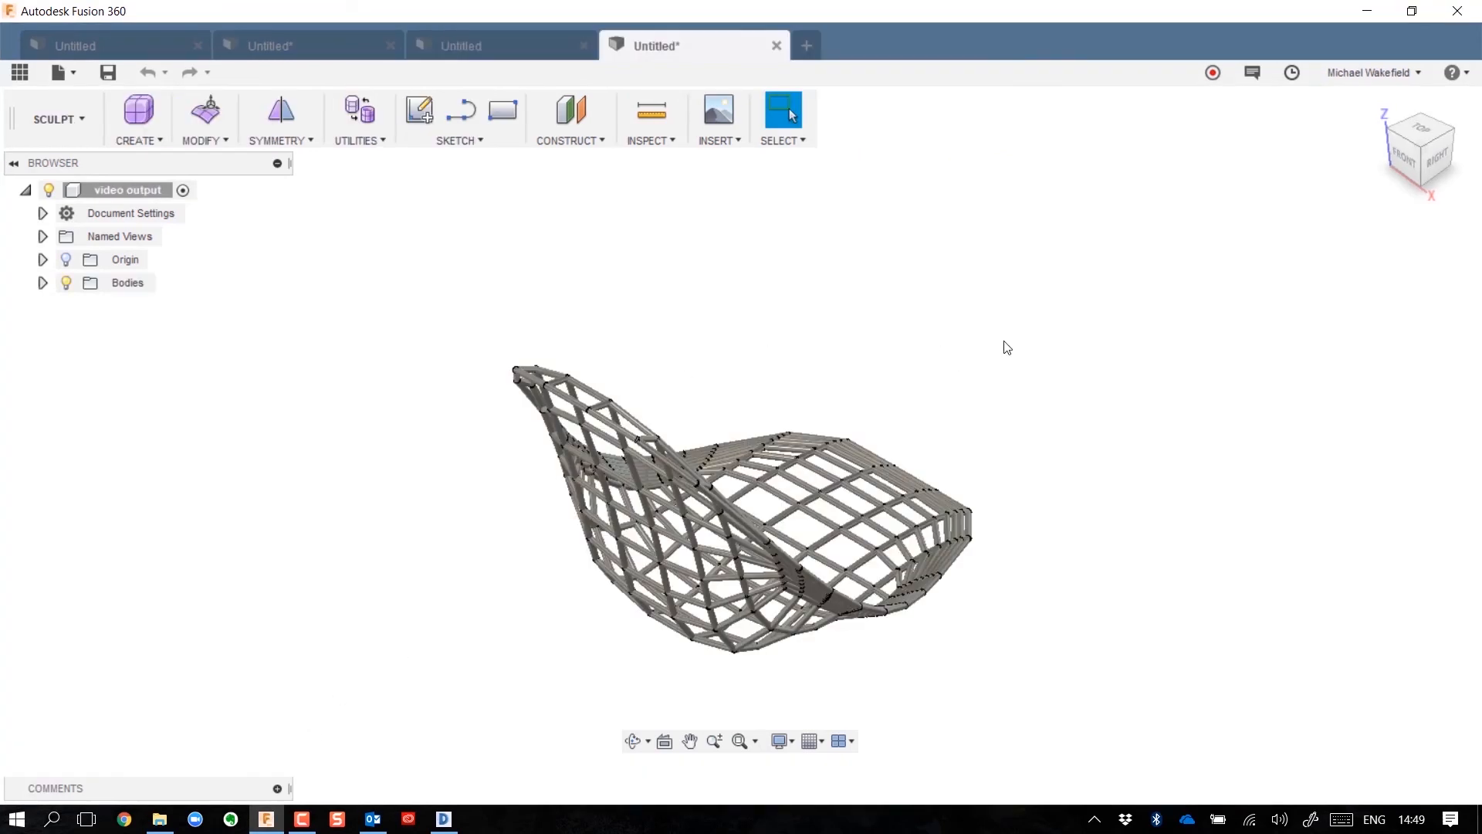
Examine the imported wireframe chair from the back and look through its list of bodies.
{"action": "middle_click_drag", "start_coordinate": [1006, 347], "coordinate": [807, 279], "text": "shift"}
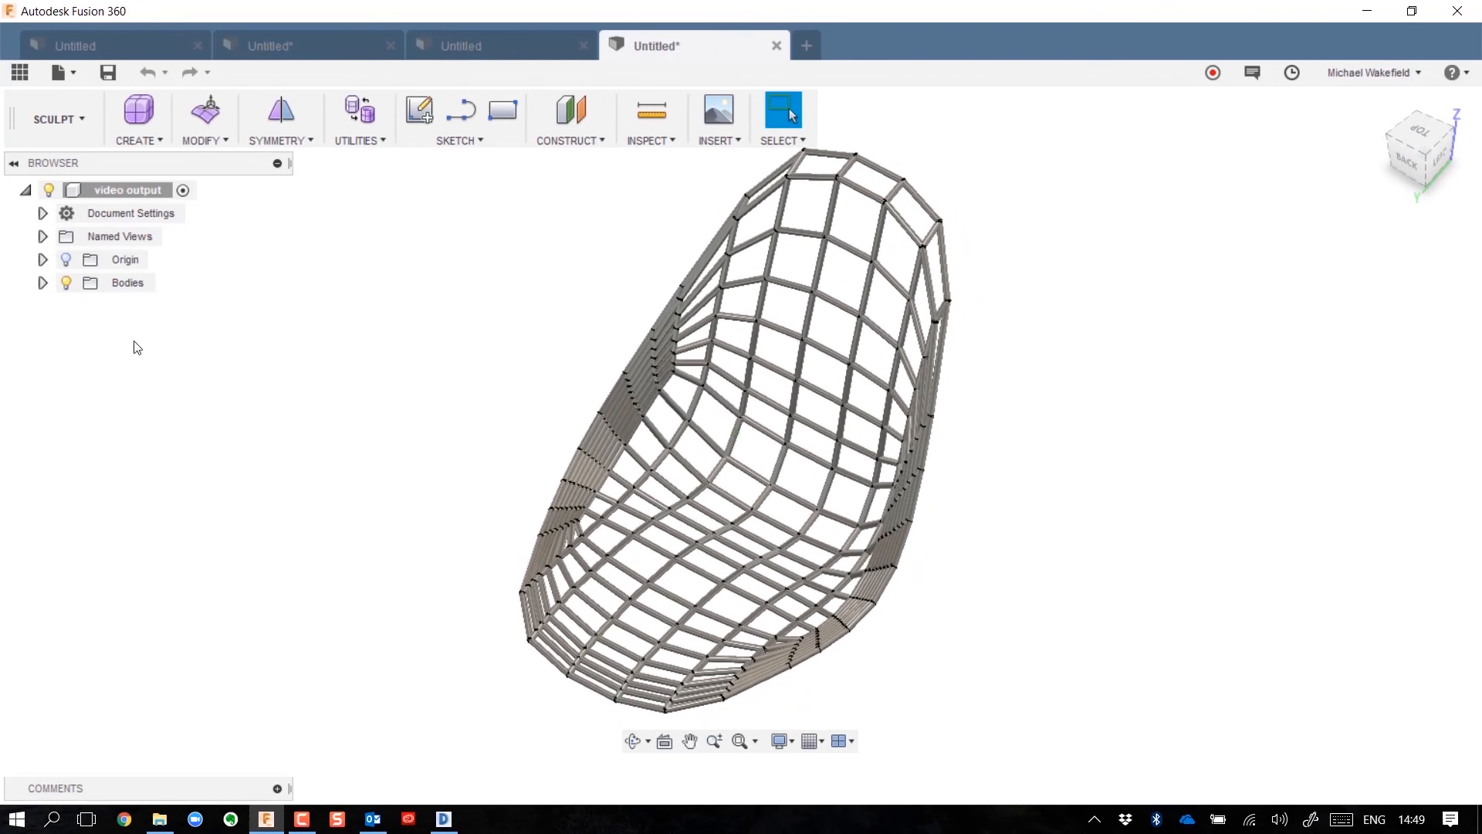
{"action": "left_click", "coordinate": [42, 283]}
{"action": "scroll", "coordinate": [151, 345], "scroll_direction": "down", "scroll_amount": 15}
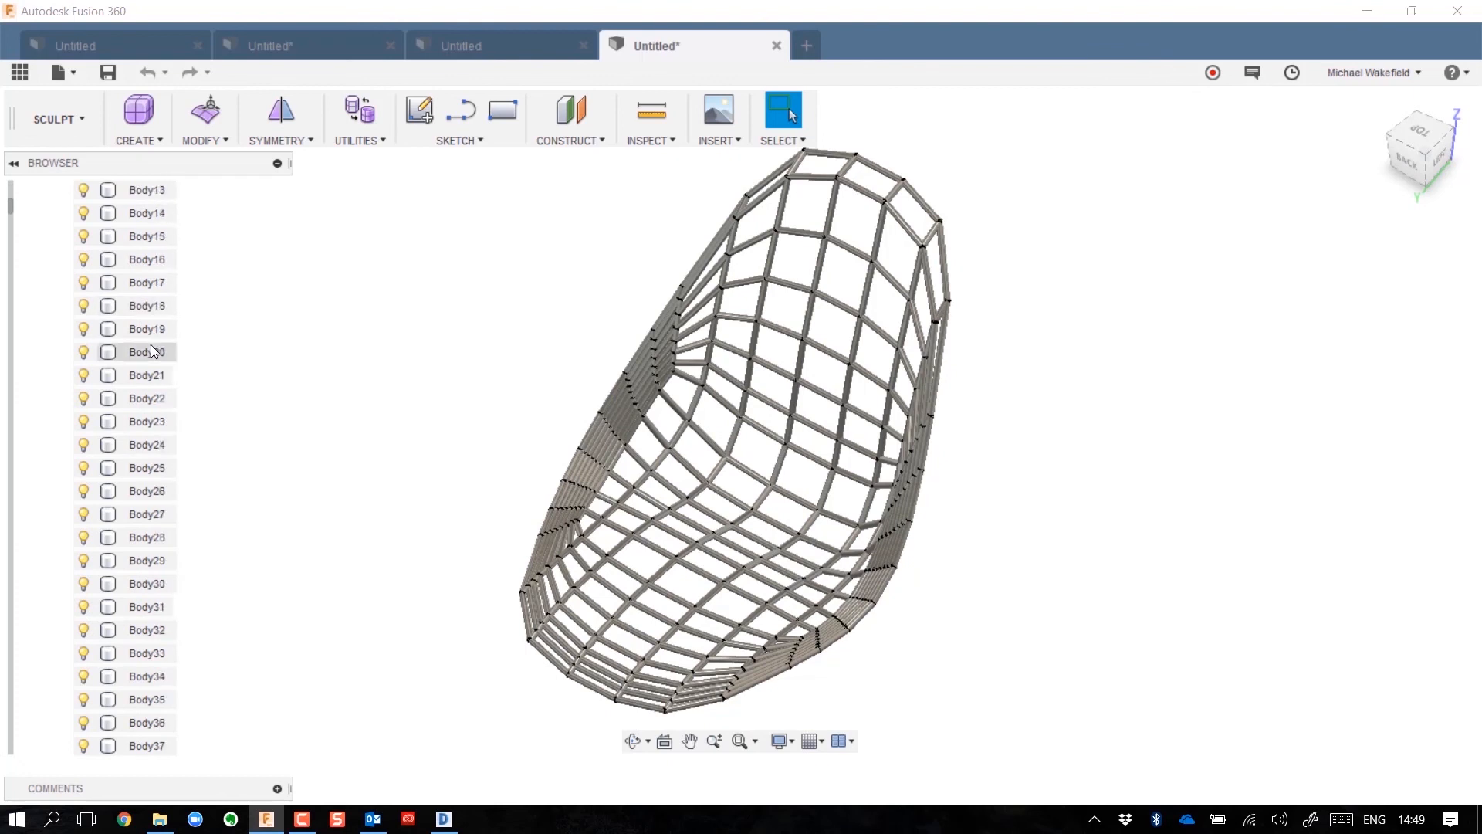
{"action": "scroll", "coordinate": [151, 348], "scroll_direction": "down", "scroll_amount": 15}
{"action": "scroll", "coordinate": [151, 346], "scroll_direction": "down", "scroll_amount": 3}
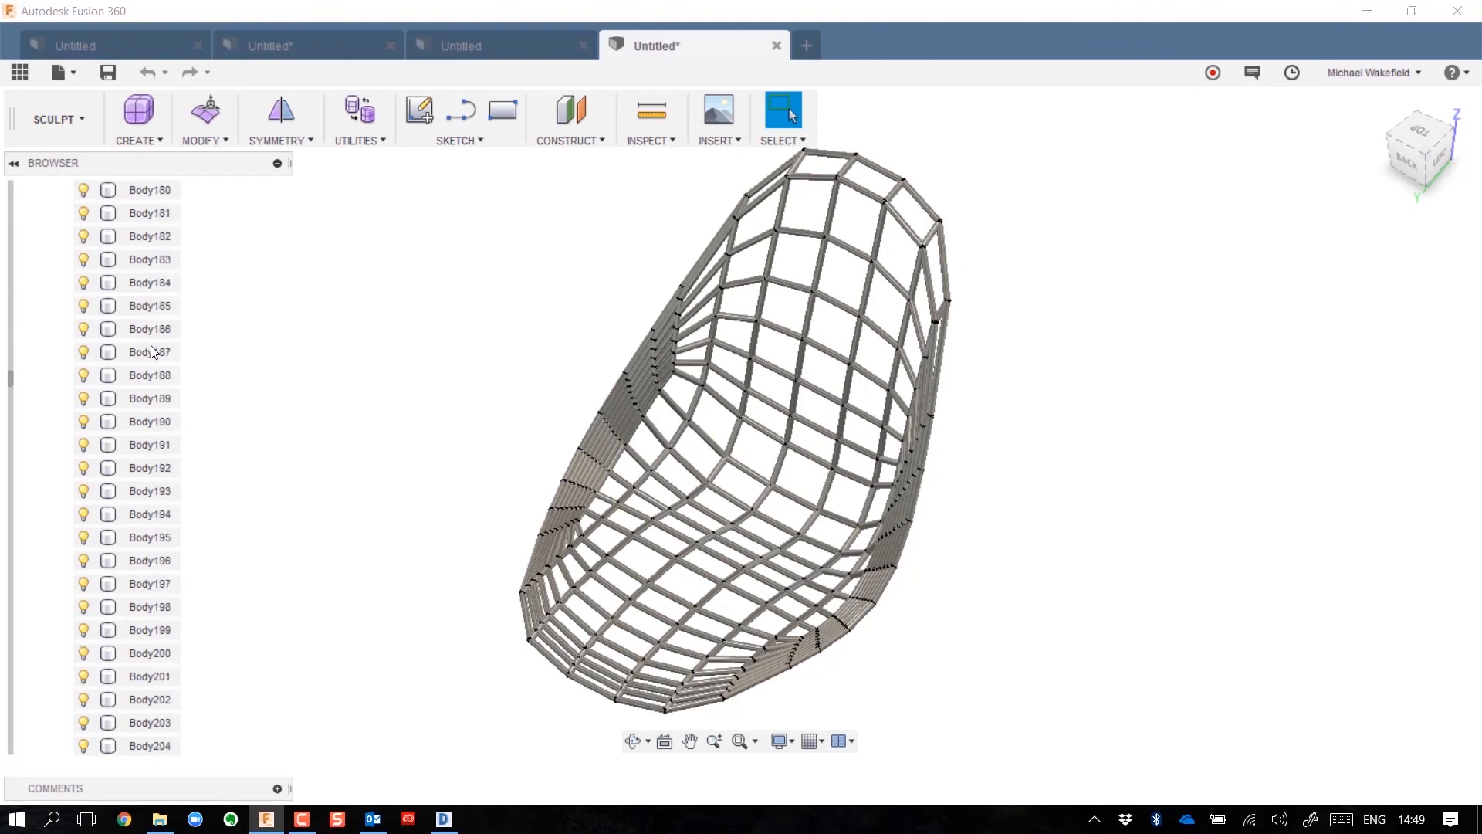
{"action": "scroll", "coordinate": [152, 342], "scroll_direction": "up", "scroll_amount": 8}
{"action": "scroll", "coordinate": [154, 334], "scroll_direction": "up", "scroll_amount": 20}
{"action": "scroll", "coordinate": [155, 333], "scroll_direction": "up", "scroll_amount": 13}
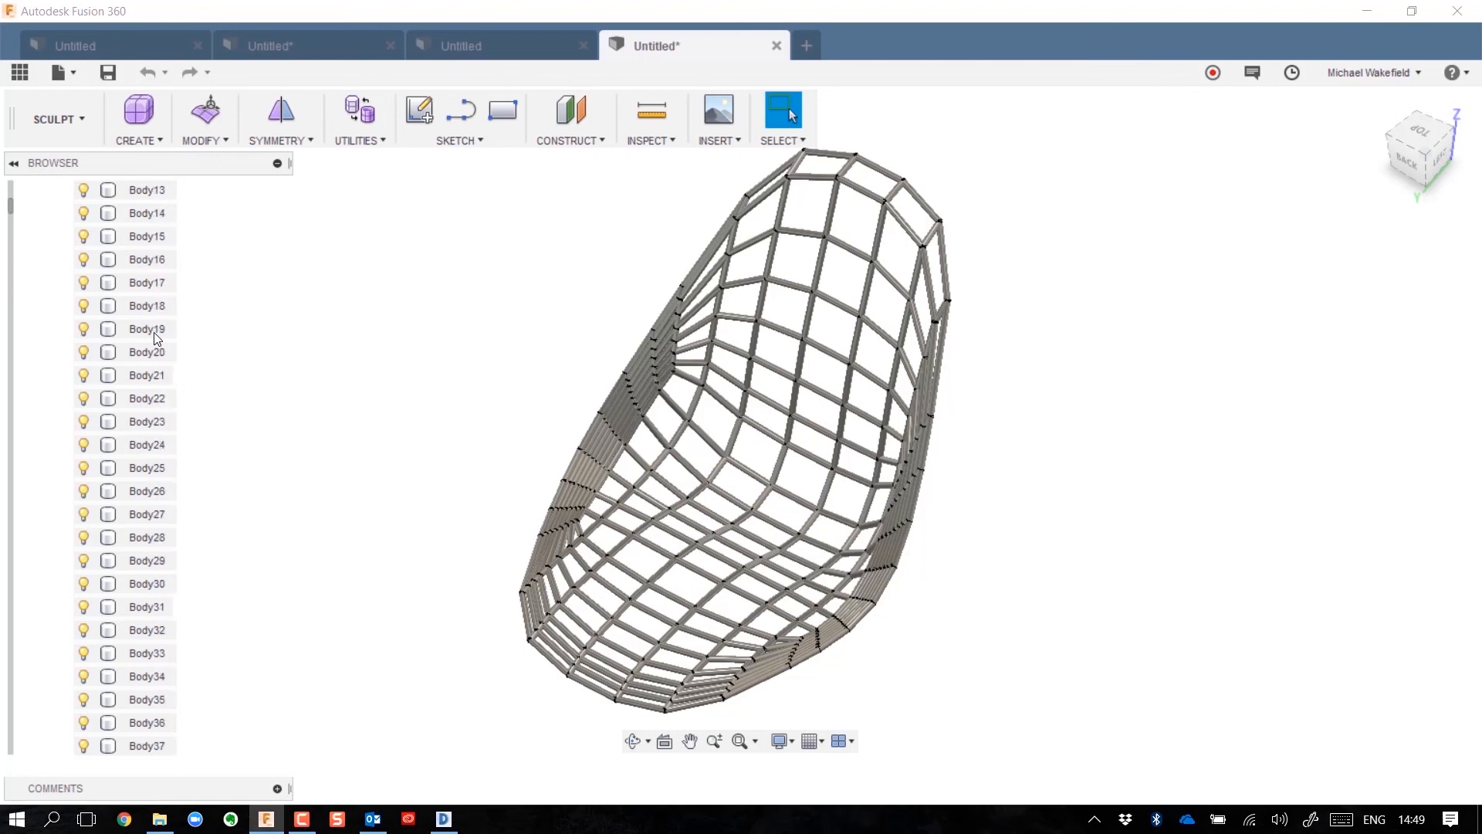